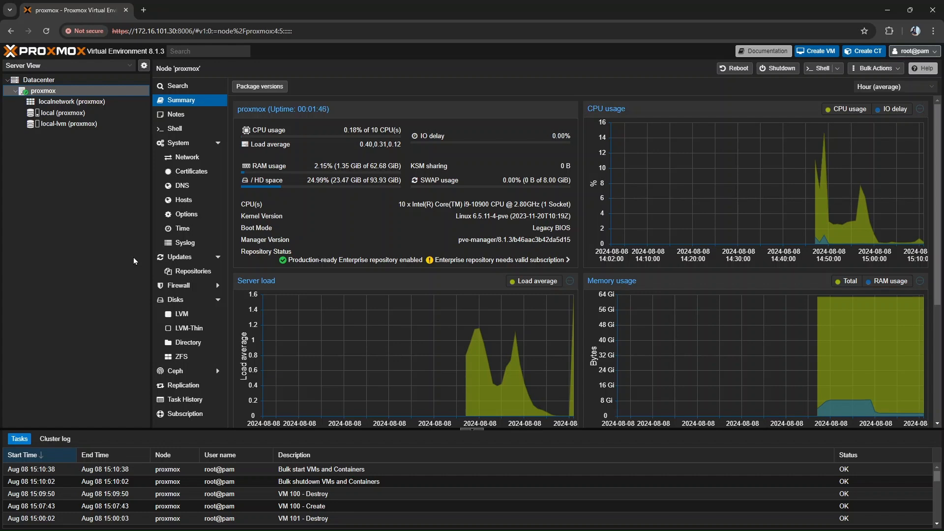
- Start creating a virtual machine on node proxmox with ID 100 and the name TR701
click(813, 51)
click(420, 231)
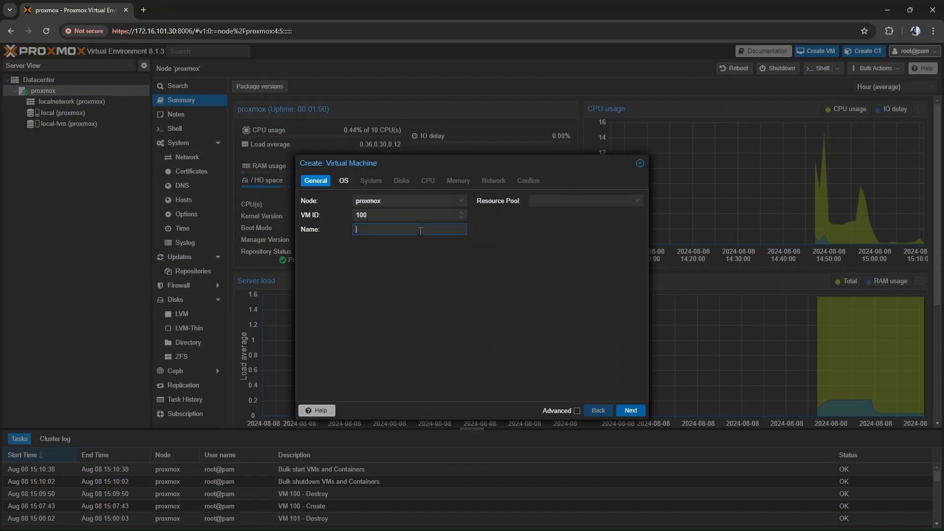
text(TR701)
click(627, 411)
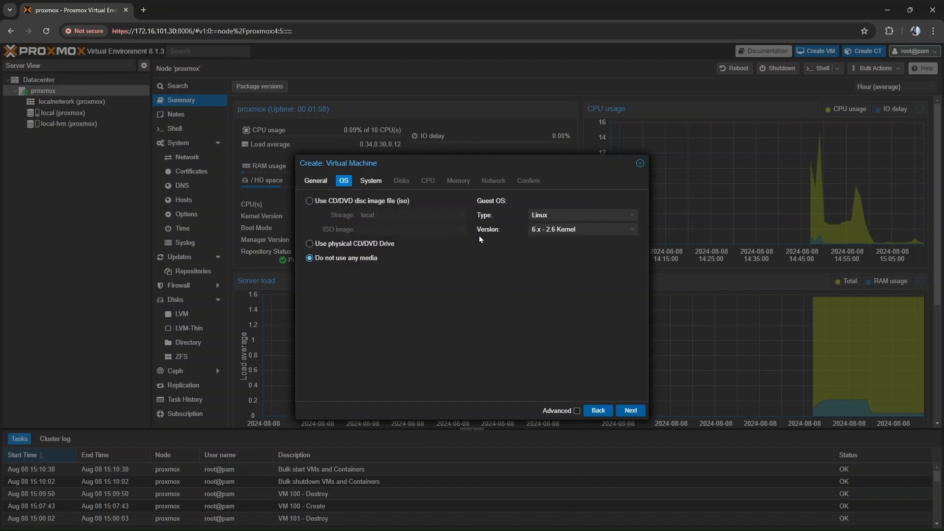
- Give TR701 no installation media and set its guest OS type to Other
click(554, 215)
click(554, 264)
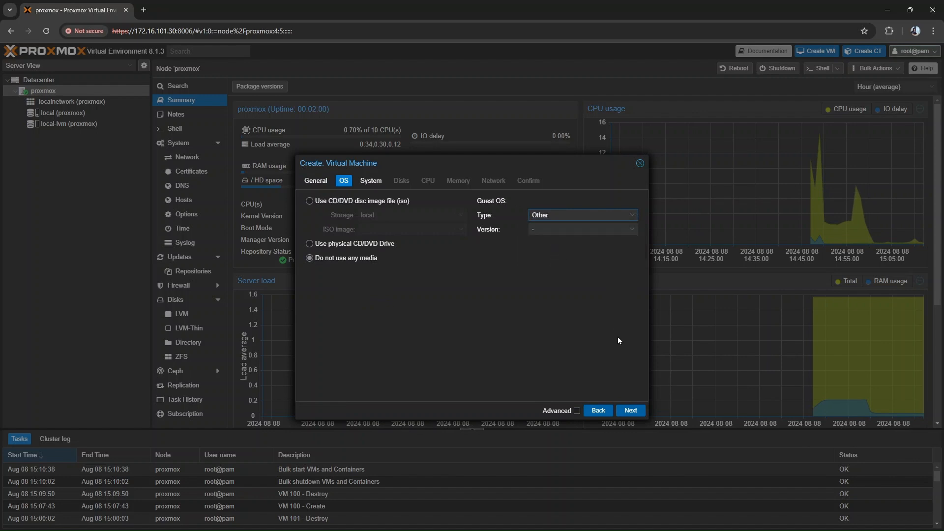
click(630, 411)
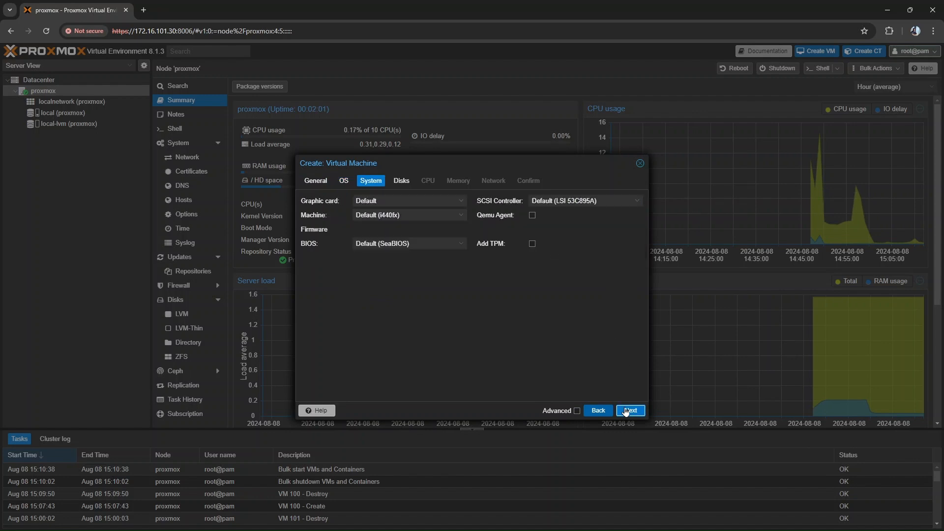
- Set TR701's SCSI controller to VirtIO SCSI with the Qemu Agent enabled, and remove the default ide0 disk
click(571, 206)
click(561, 248)
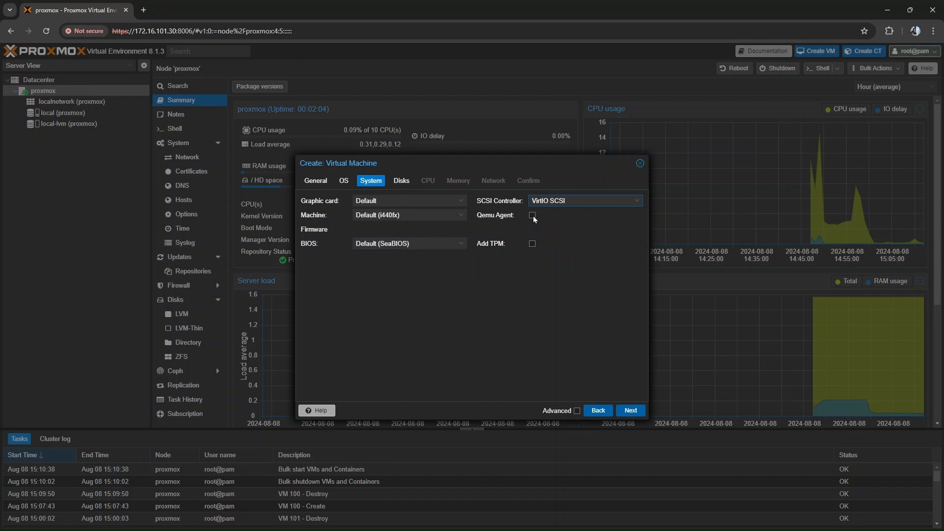
click(628, 411)
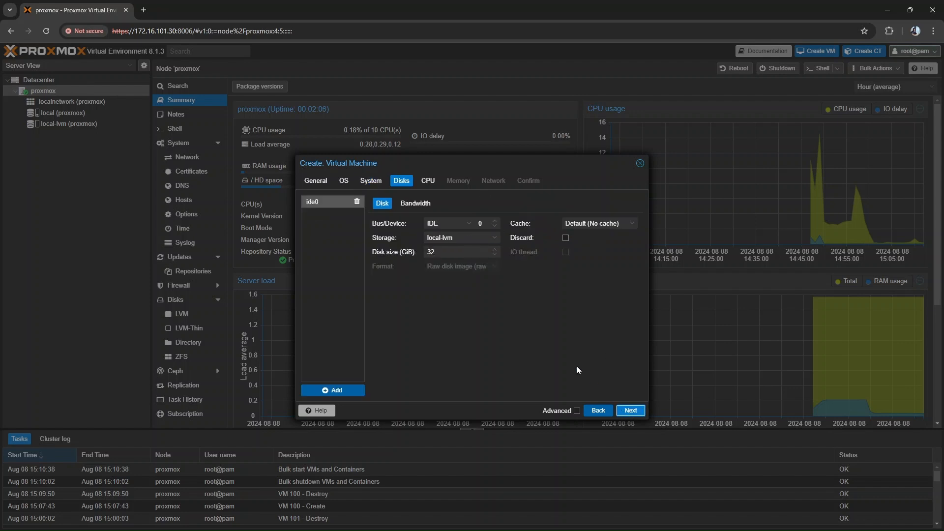
click(357, 202)
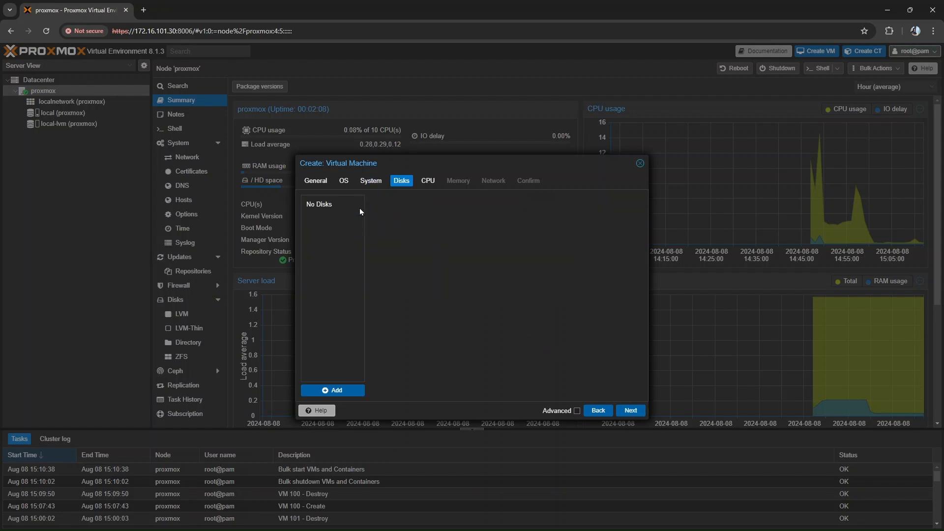
click(624, 412)
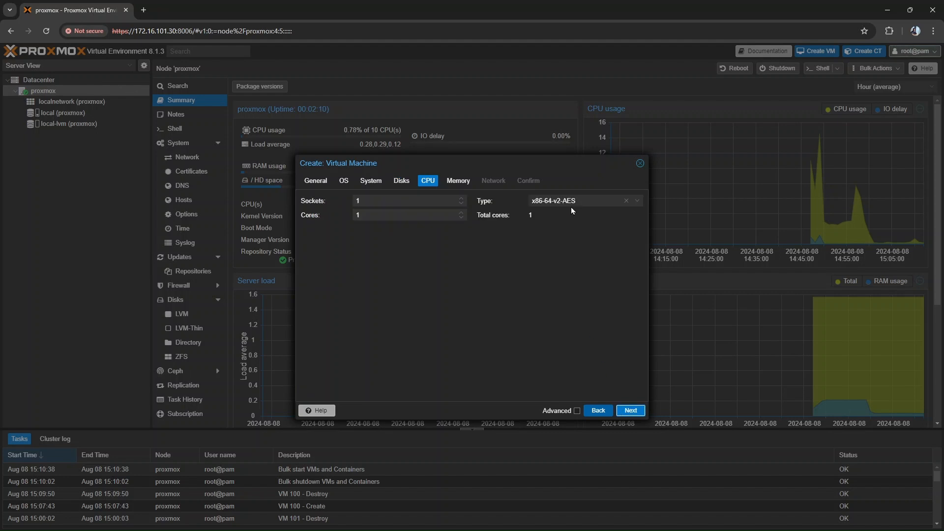
- Set TR701's CPU to 10 cores with the type host
click(430, 215)
text(0)
click(552, 198)
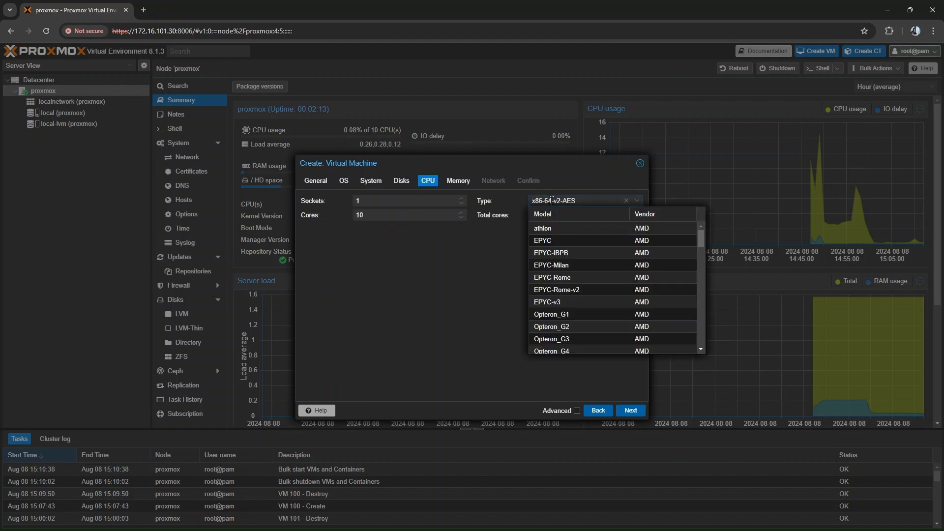
text(hos)
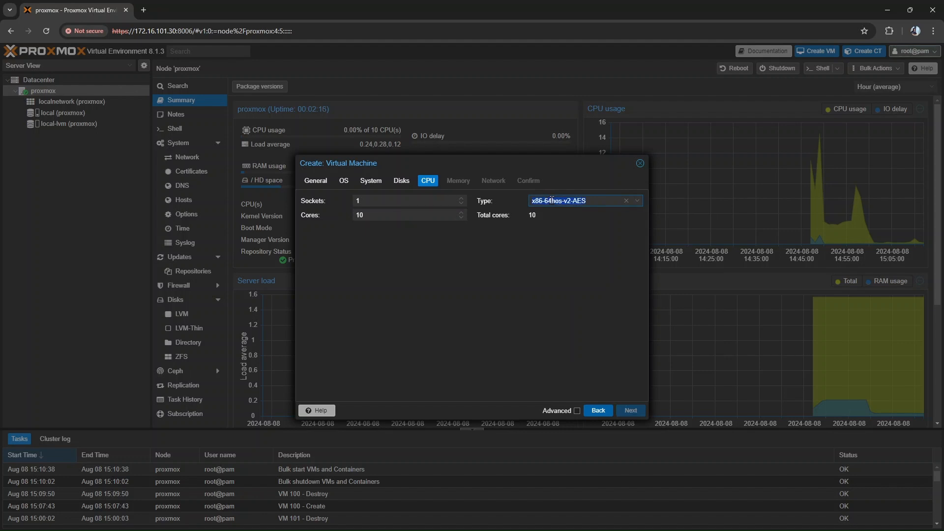
text(host)
click(560, 229)
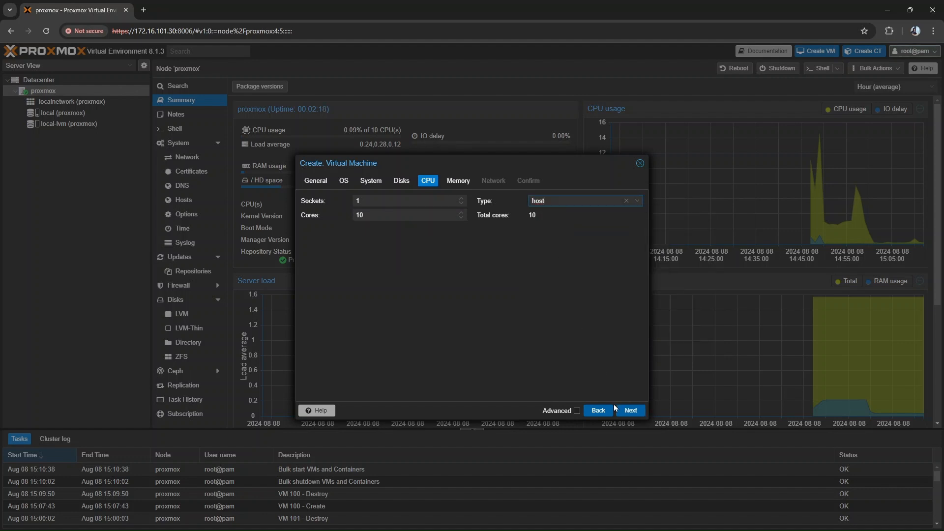
click(627, 410)
- Give TR701 16384 MiB of memory and no network device, and finish creating the virtual machine
double_click(412, 201)
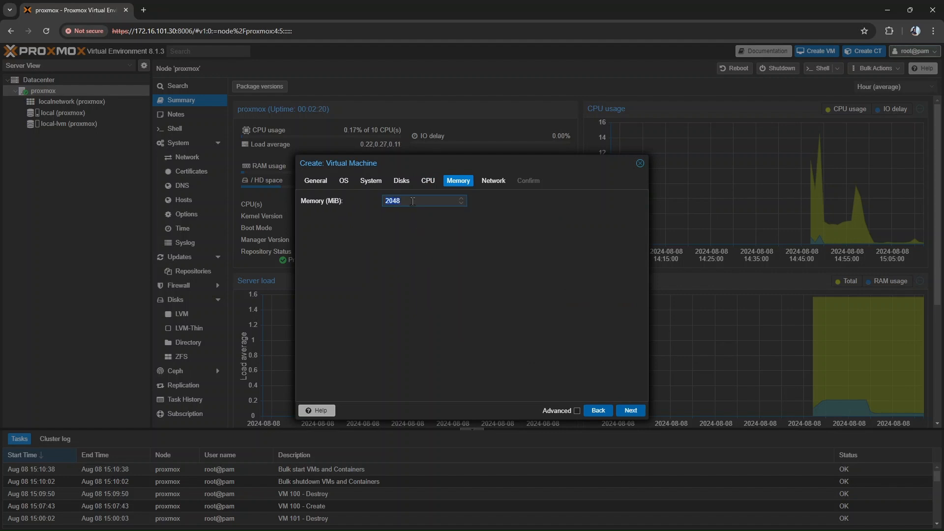
text(16384)
click(628, 410)
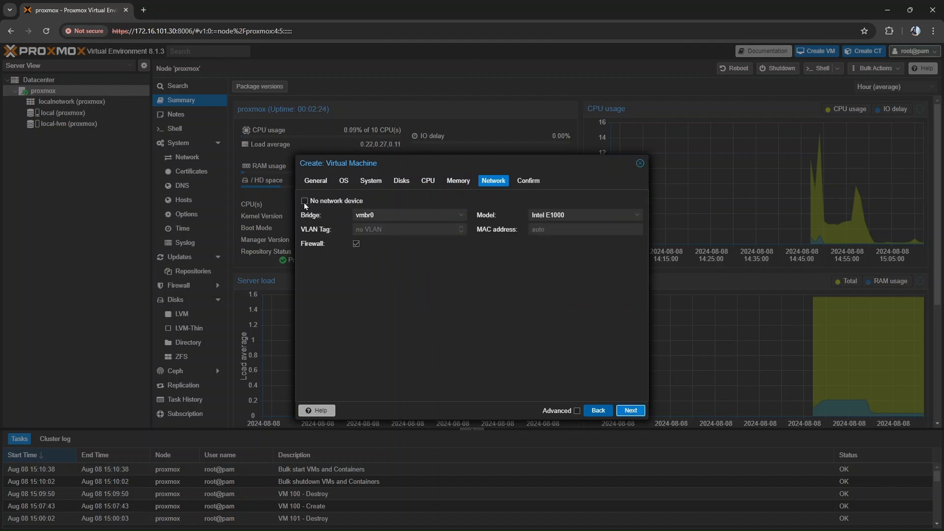
click(631, 411)
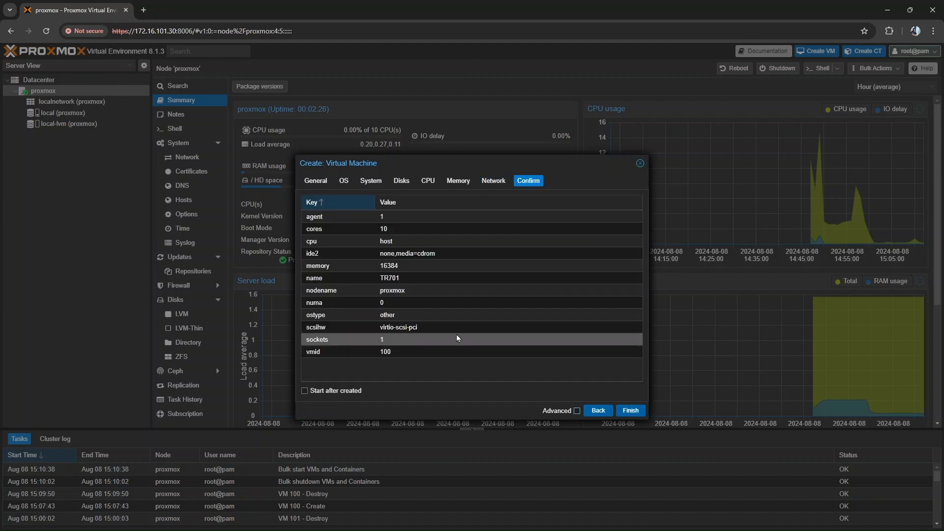
click(631, 411)
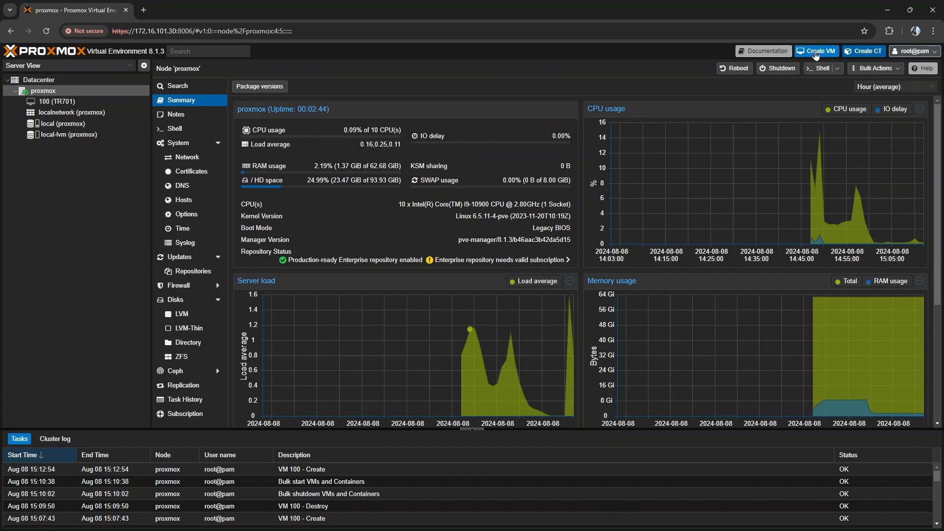
- Start creating a second virtual machine on node proxmox with ID 101 and the name TR702
click(817, 51)
click(413, 233)
text(TR702)
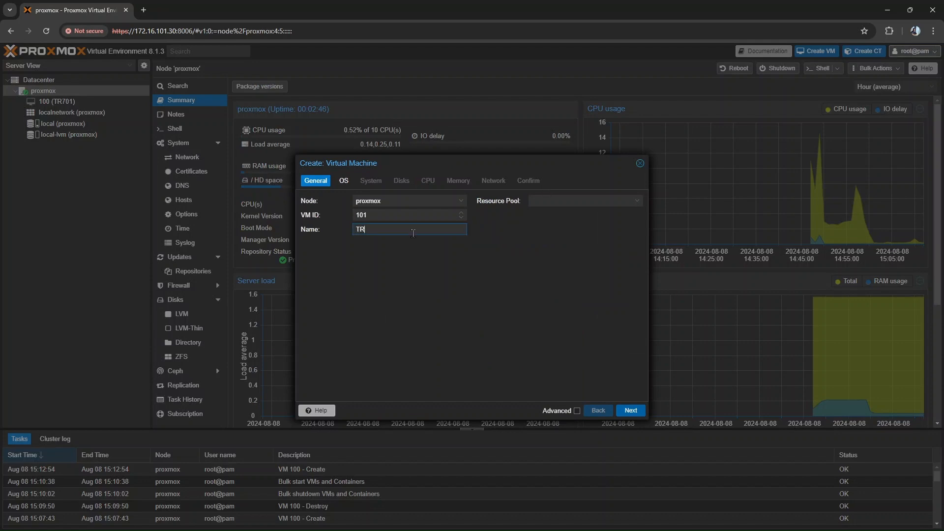
click(630, 410)
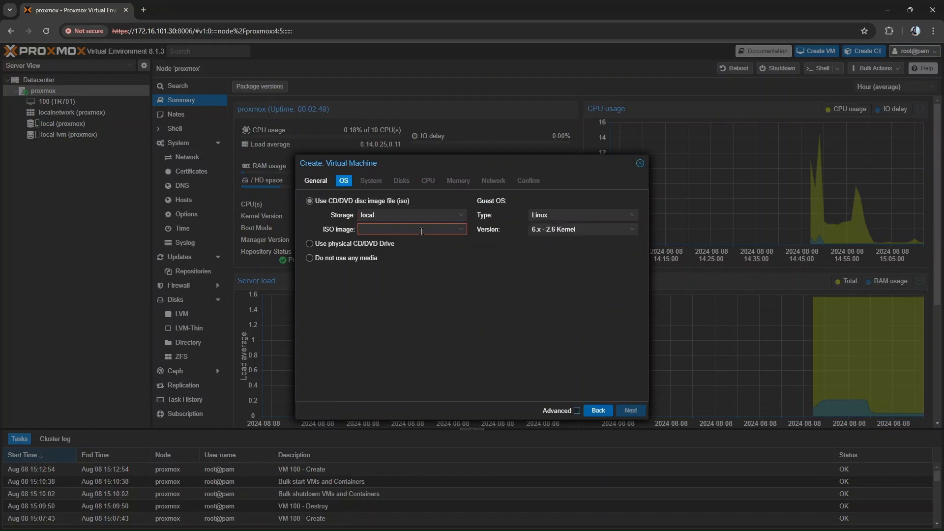
- Give TR702 no installation media and set its guest OS type to Other
click(309, 258)
click(553, 215)
click(551, 268)
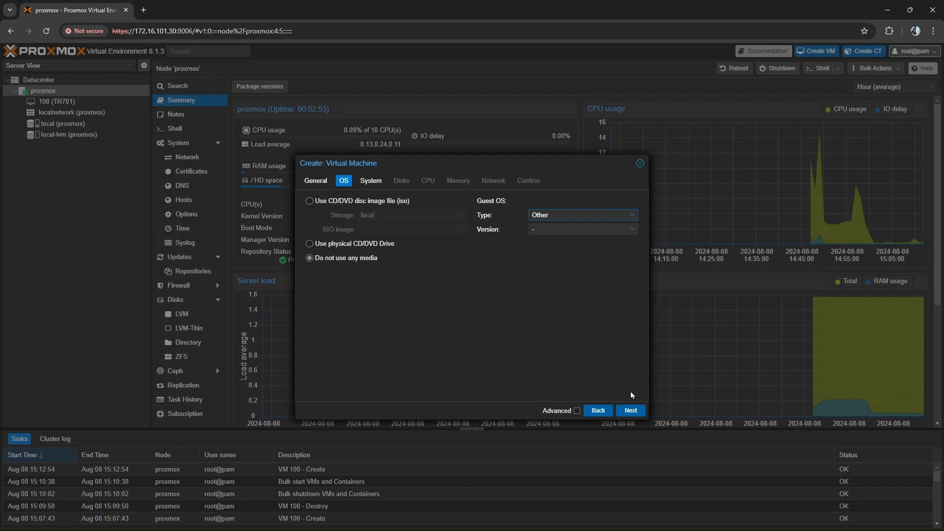
click(631, 410)
- Set TR702's SCSI controller to VirtIO SCSI with the Qemu Agent enabled, and remove the default ide0 disk
click(530, 204)
click(549, 260)
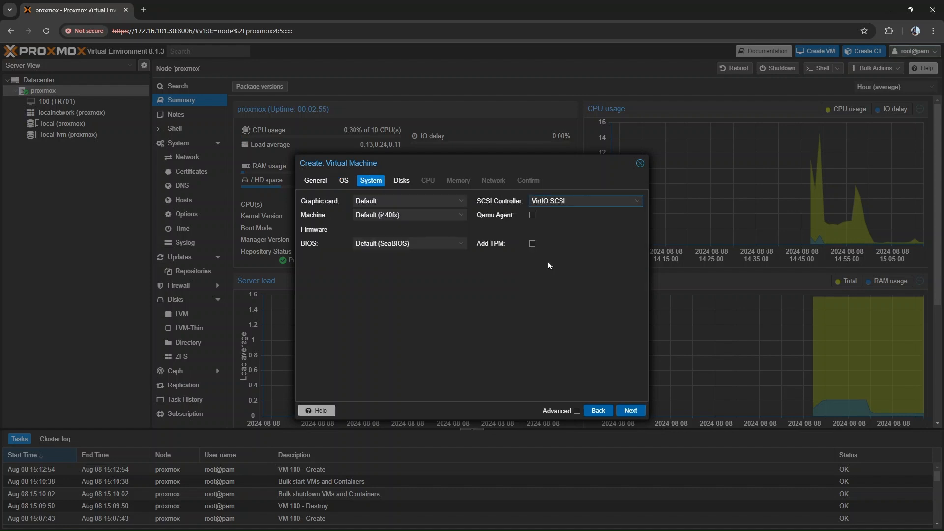
click(532, 215)
click(627, 410)
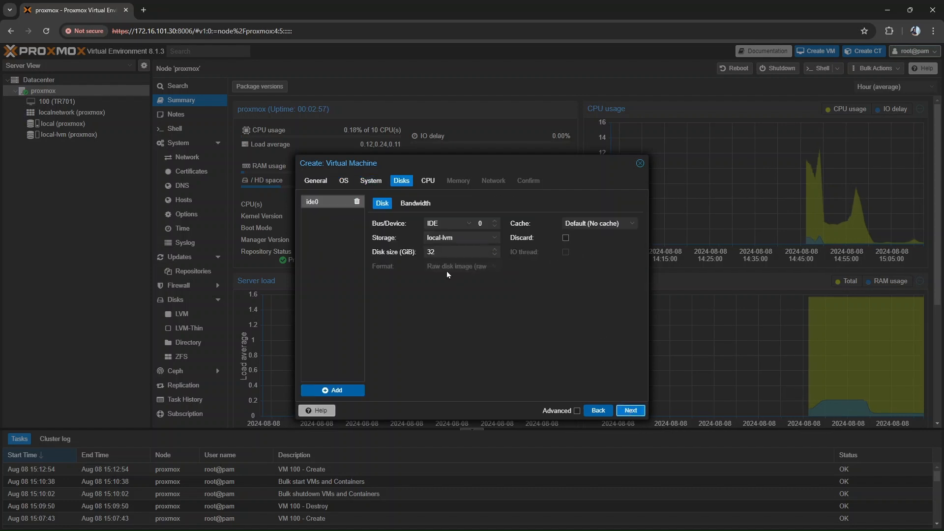
click(359, 205)
click(627, 409)
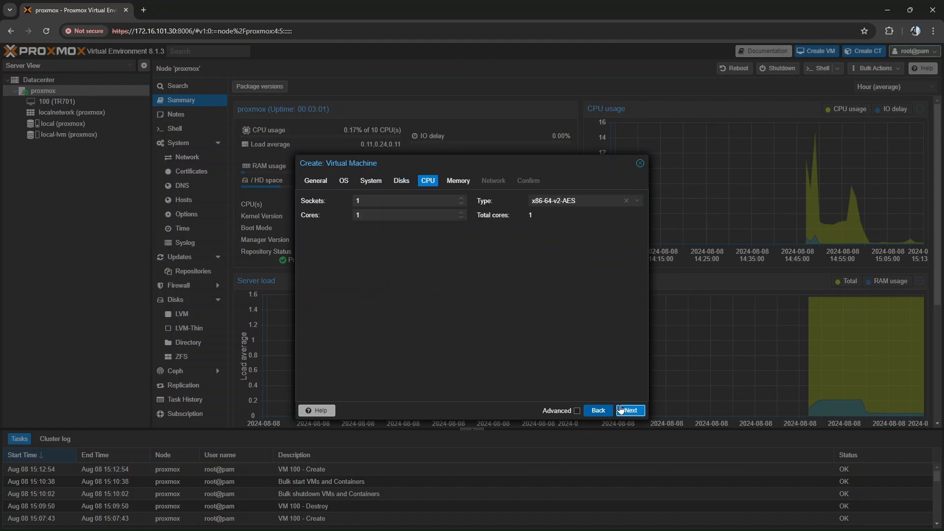
- Set TR702's CPU to 10 cores with the type host
click(382, 215)
text(0)
click(554, 201)
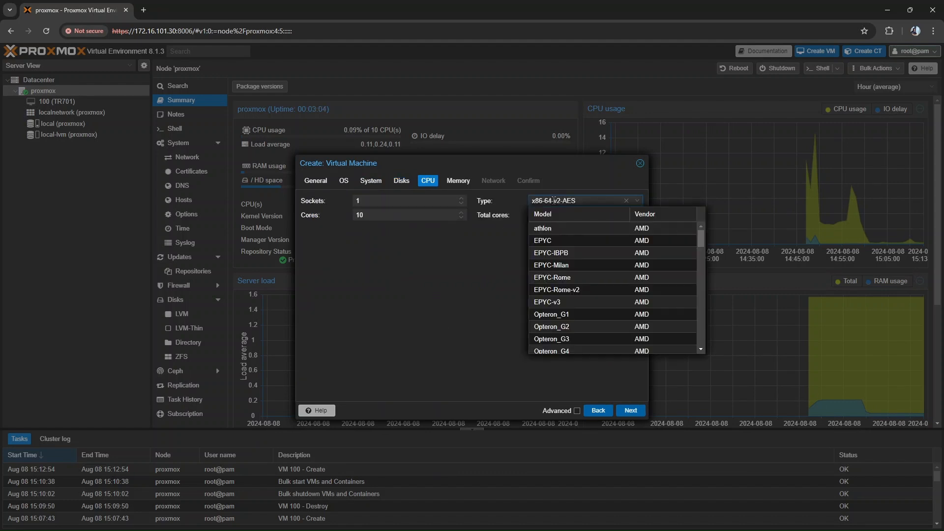
text(host)
click(554, 227)
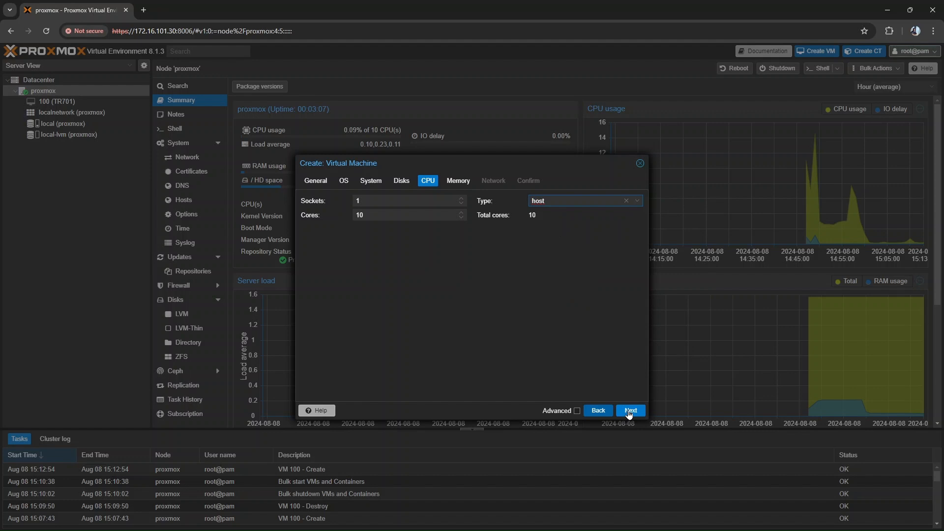
click(630, 410)
- Give TR702 16384 MiB of memory and no network device, and finish creating the virtual machine
double_click(420, 201)
text(16384)
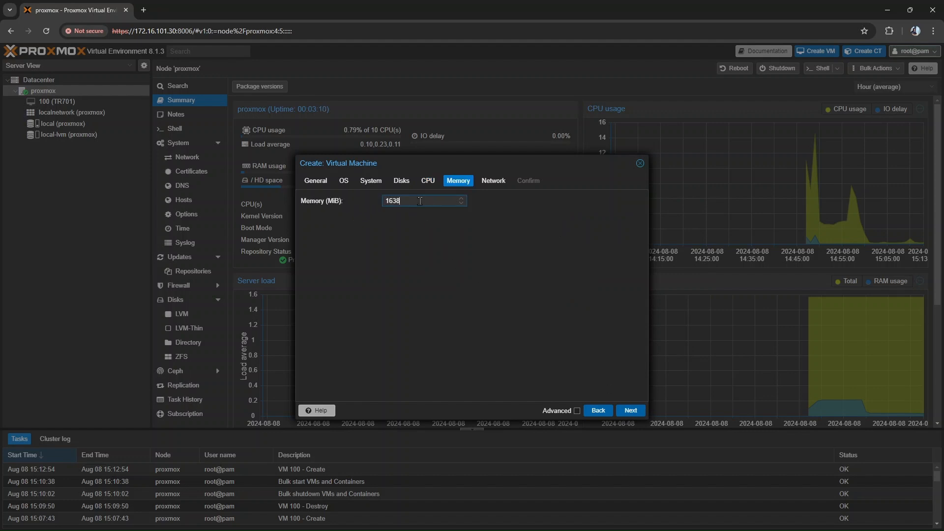
click(629, 408)
click(305, 200)
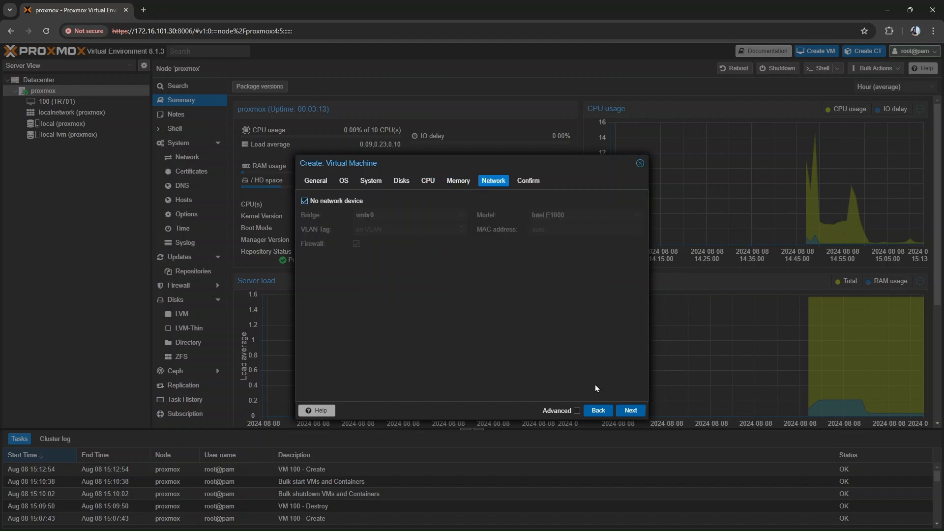
click(624, 411)
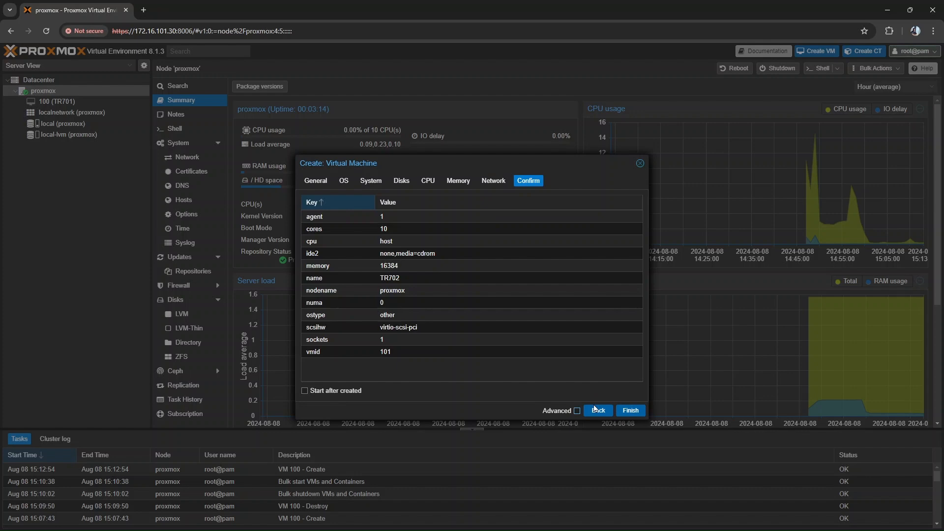
click(630, 411)
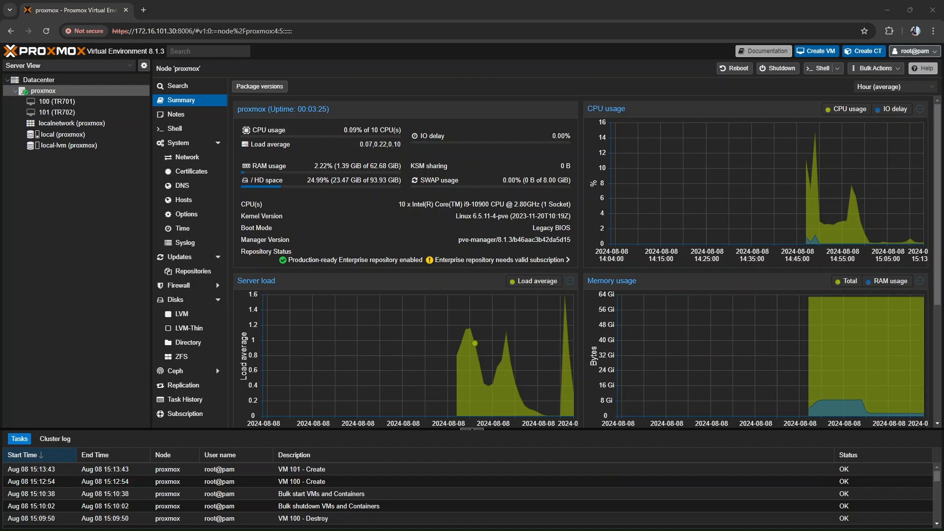
- Switch to Windows PowerShell and list the files in the TR7-VM-TEMPLATE_qcow2 folder with ls
drag(0, 128, 468, 115)
key(Return)
key(Return)
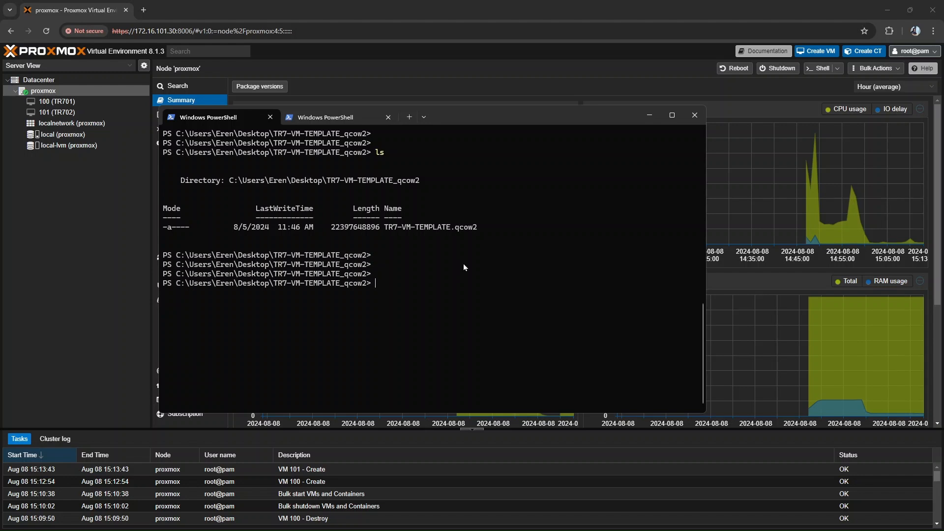
text(ls)
key(Return)
text(scp .\)
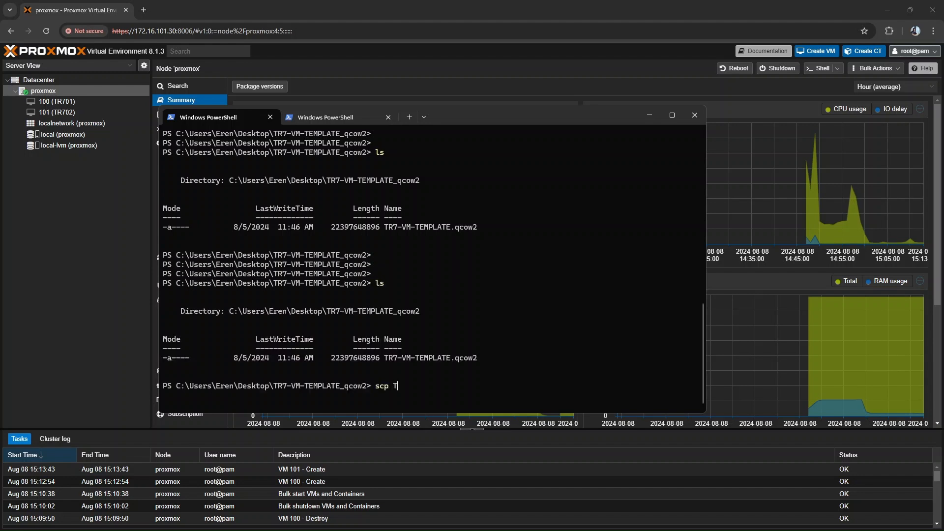
key(Tab)
text(root)
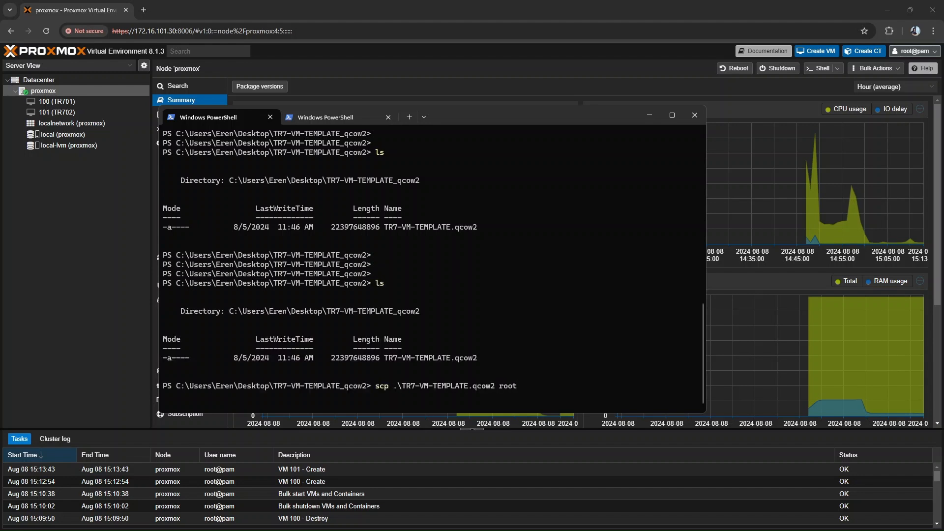
text(@172.16.101.30:/root)
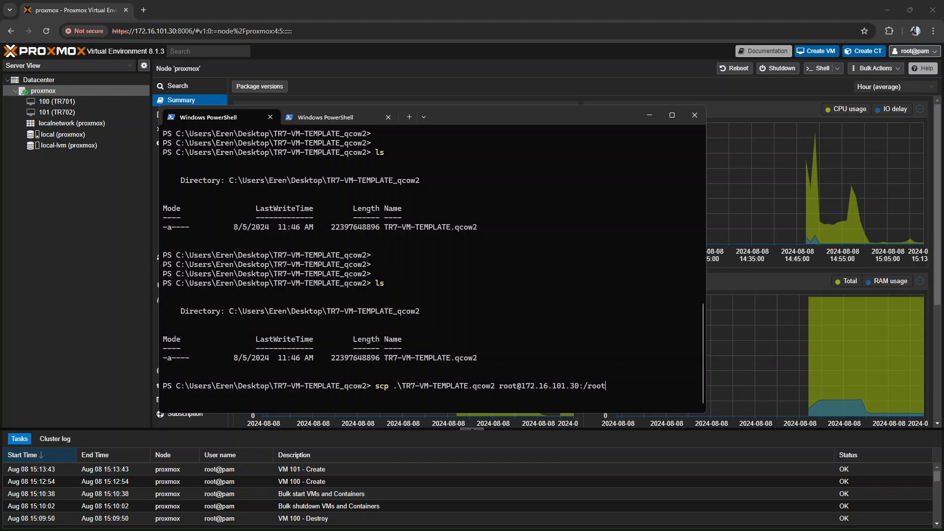
key(Return)
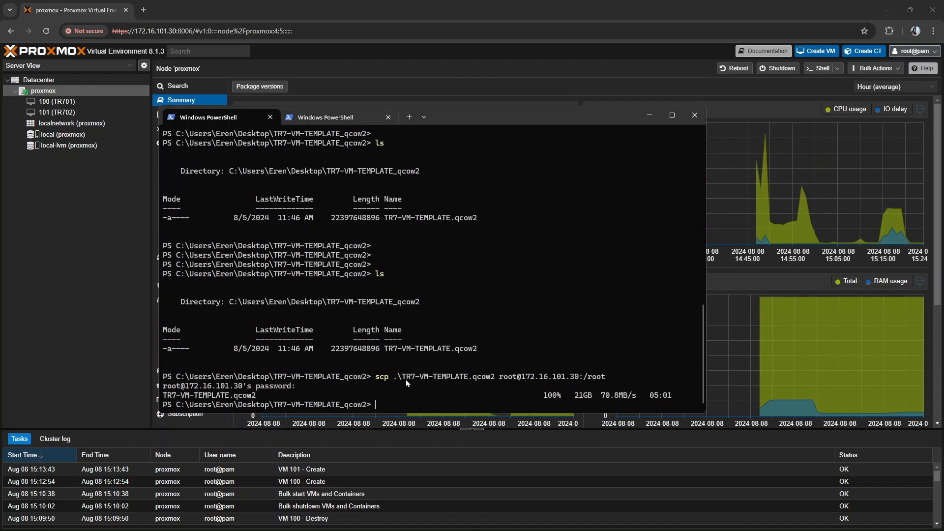
key(Return)
key(Return)
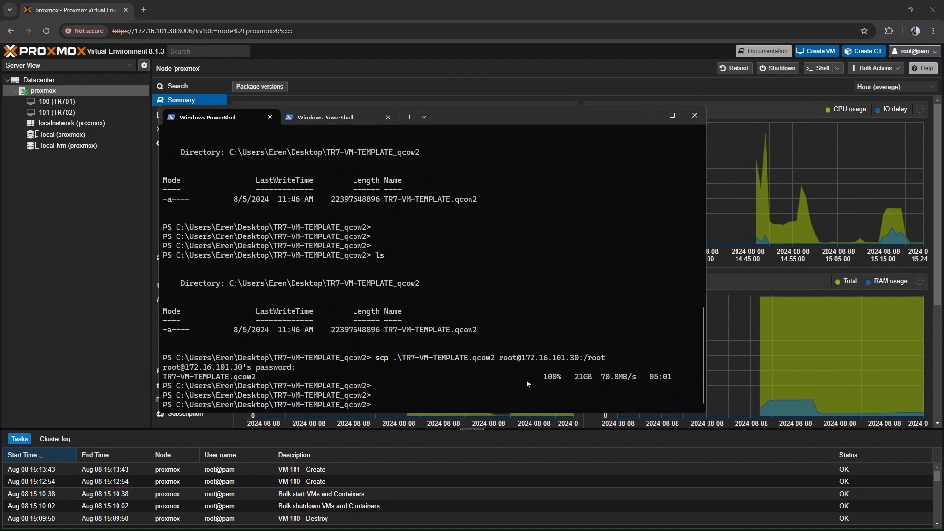
drag(569, 375, 669, 381)
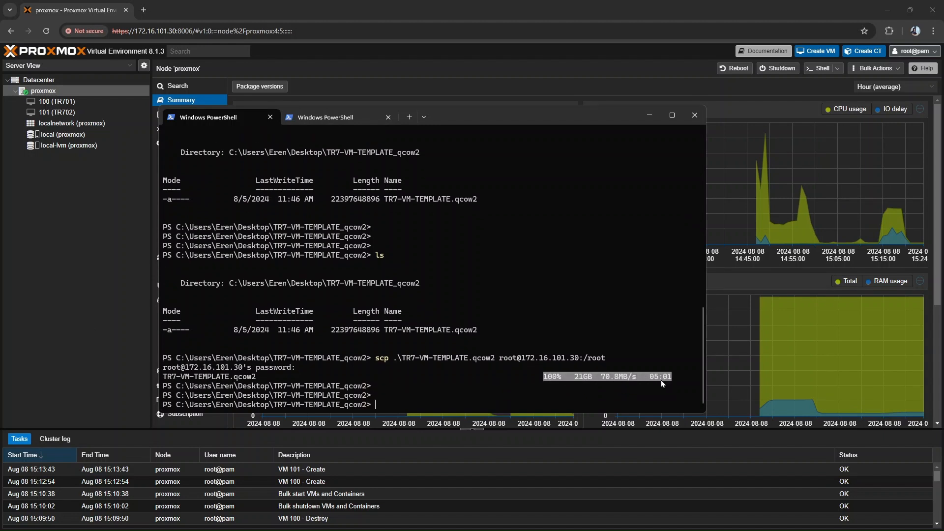
click(660, 380)
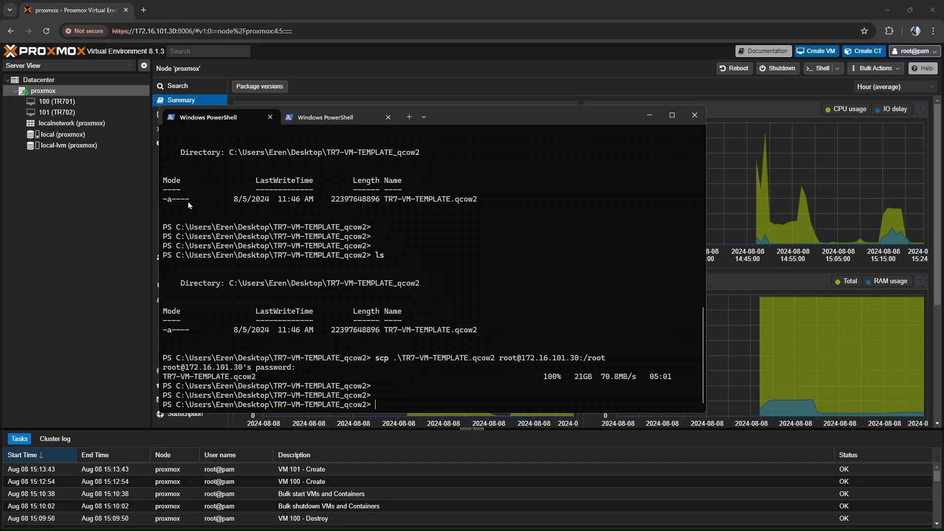
click(317, 119)
key(Return)
text(ssh )
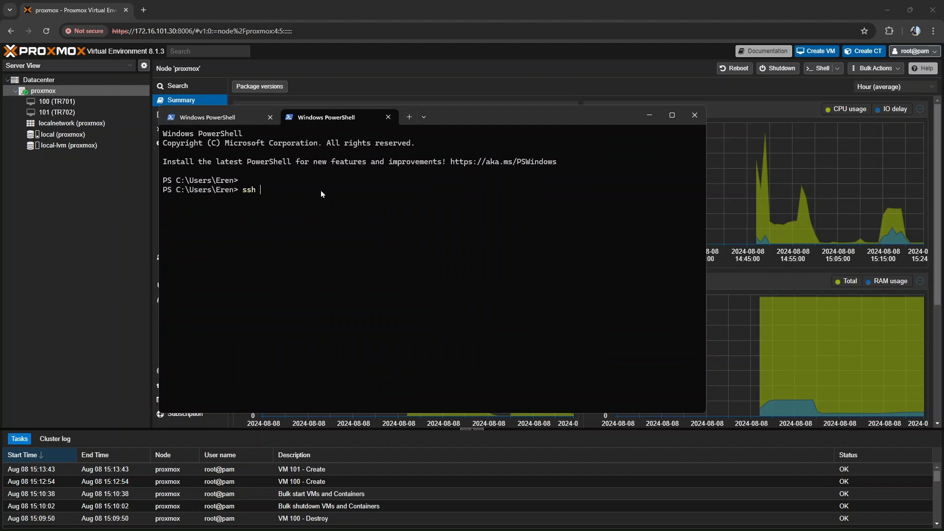
text(root@172.16.101.30)
key(Return)
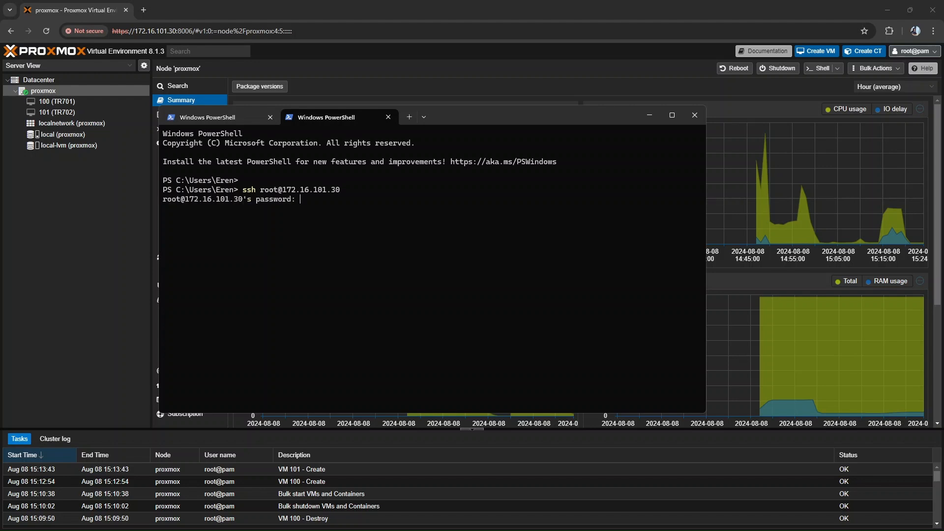
key(Return)
key(Return)
- Change to /root/ and list its contents with ls -la to check for the uploaded TR7-VM-TEMPLATE.qcow2
text(cd )
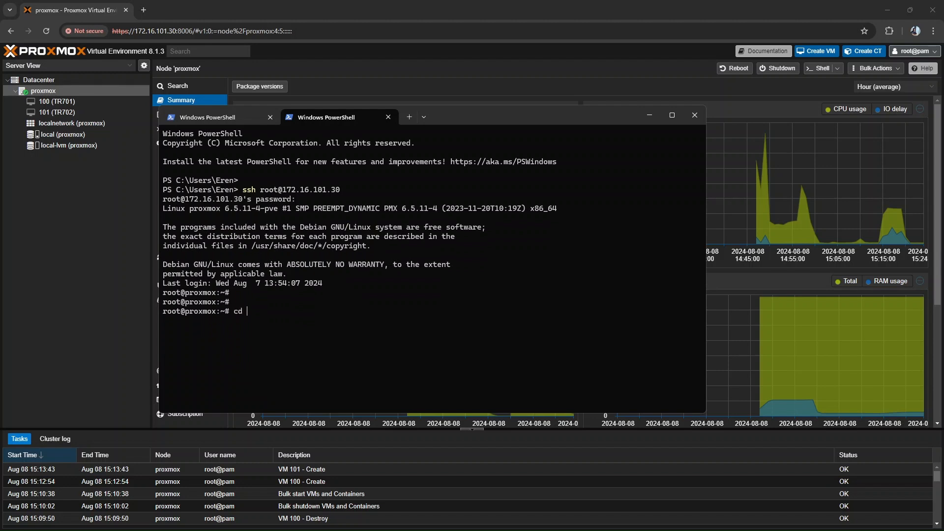
text(/ro)
key(Tab)
key(Return)
text(ls -la)
key(Return)
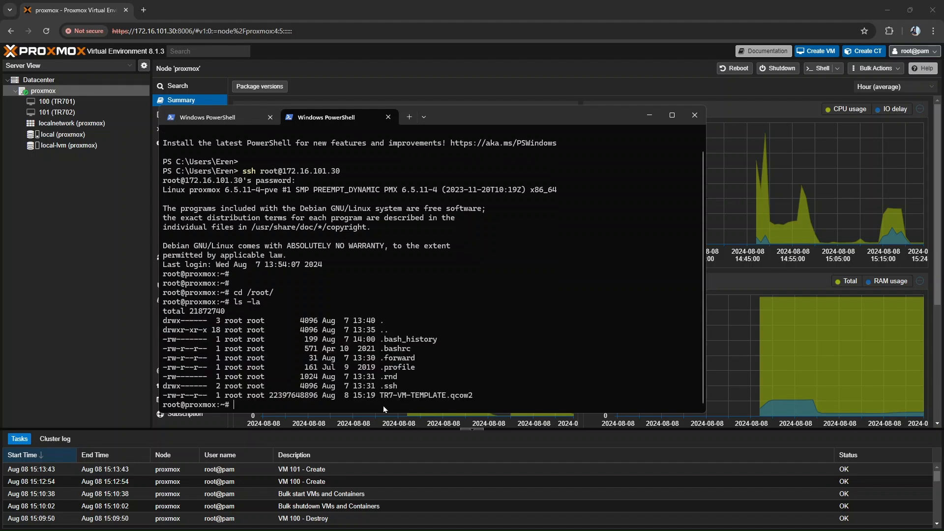
drag(380, 397, 471, 399)
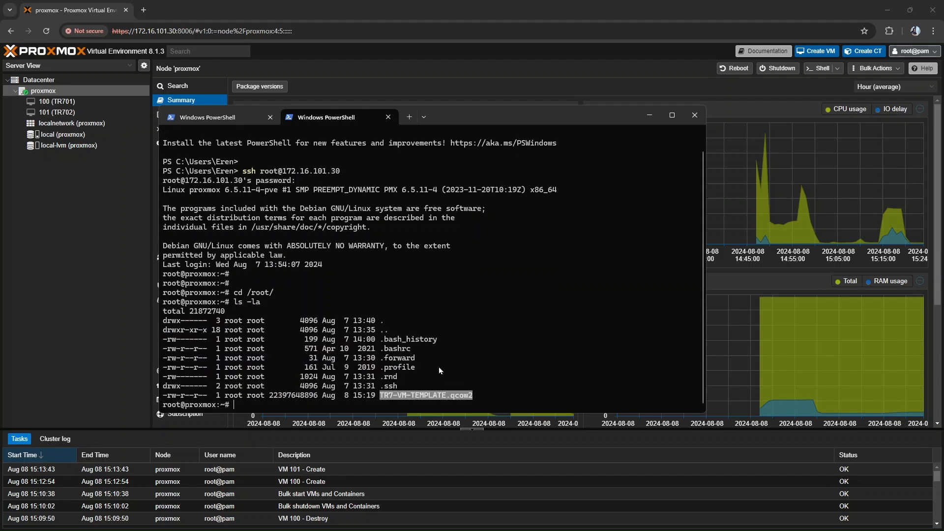
key(ctrl+c)
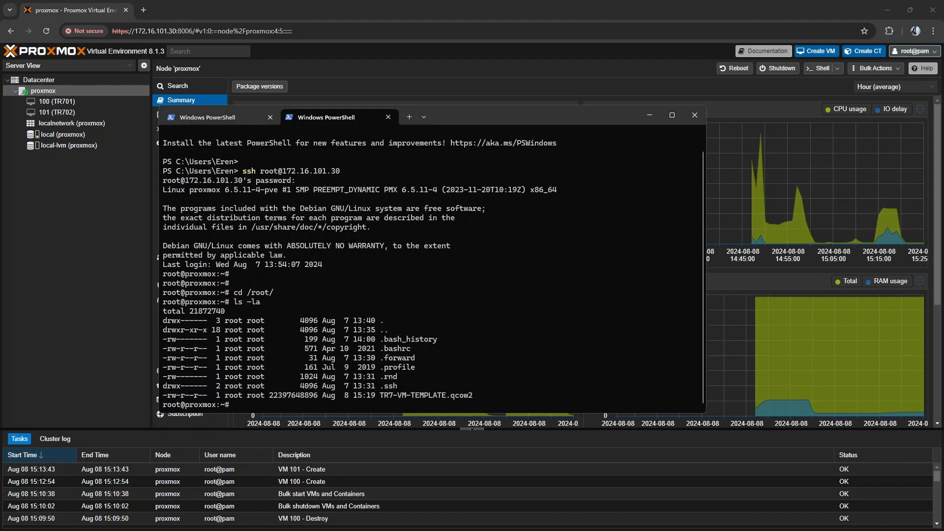
- Import /root/TR7-VM-TEMPLATE.qcow2 into VM 100 on the local-lvm storage with qm importdisk
text(qm importdisk 100 /root/TR)
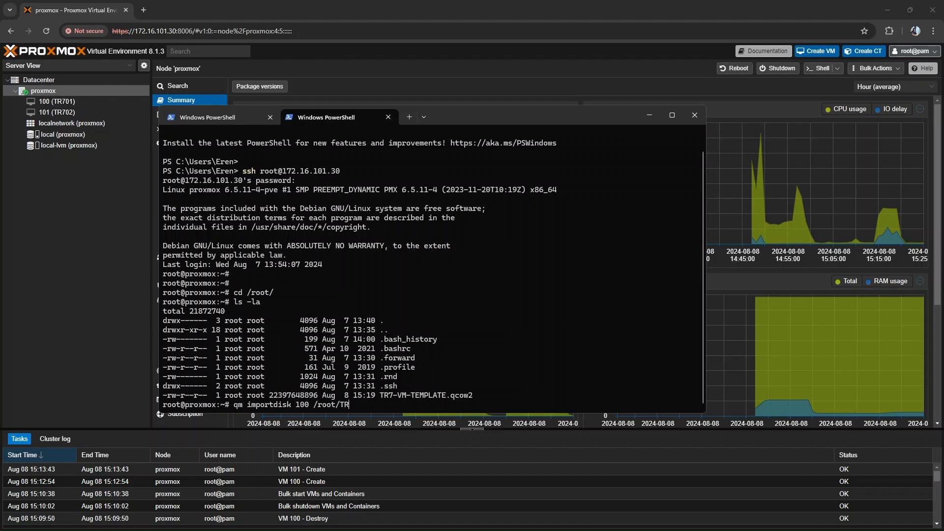
key(Tab)
text(local-lvm)
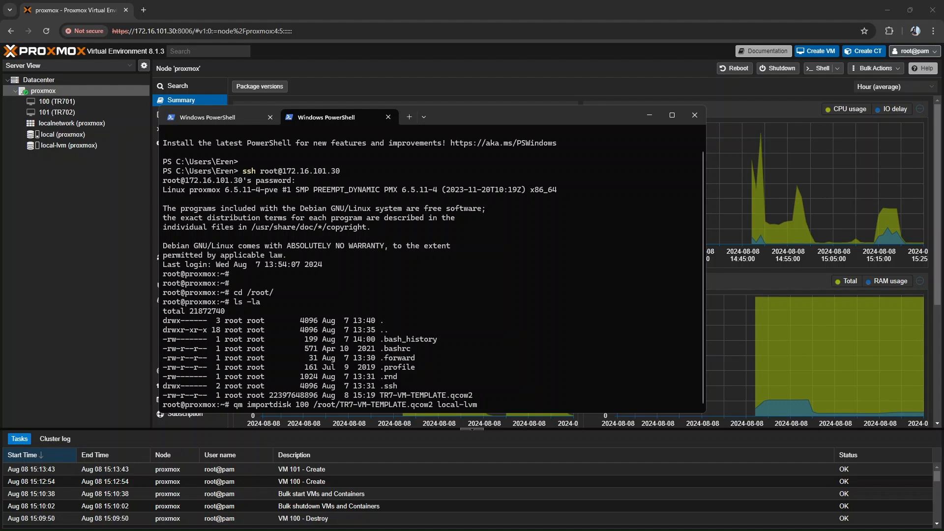
key(Return)
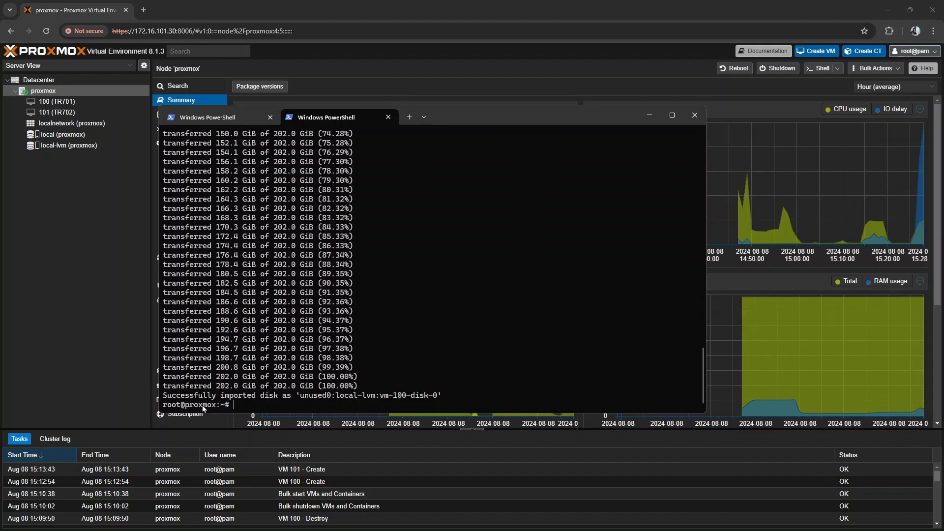
drag(163, 396, 423, 397)
key(Return)
key(Return)
- Repeat the qm importdisk command for VM 101, importing TR7-VM-TEMPLATE.qcow2 to local-lvm
key(Up)
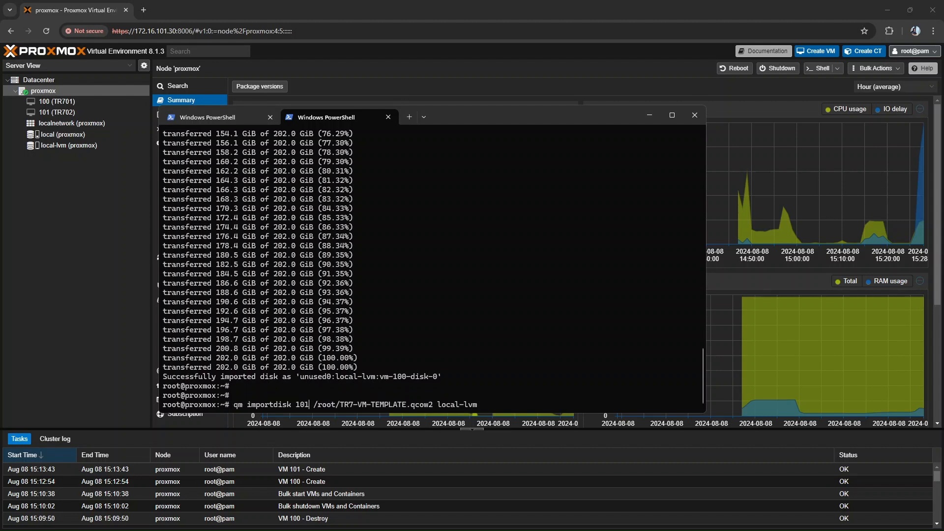
text(1)
key(Return)
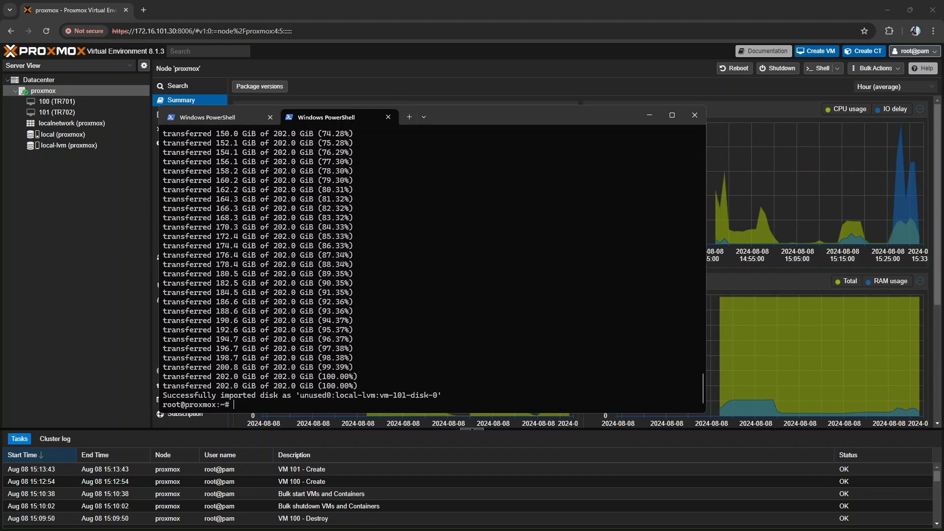
key(Return)
key(Return)
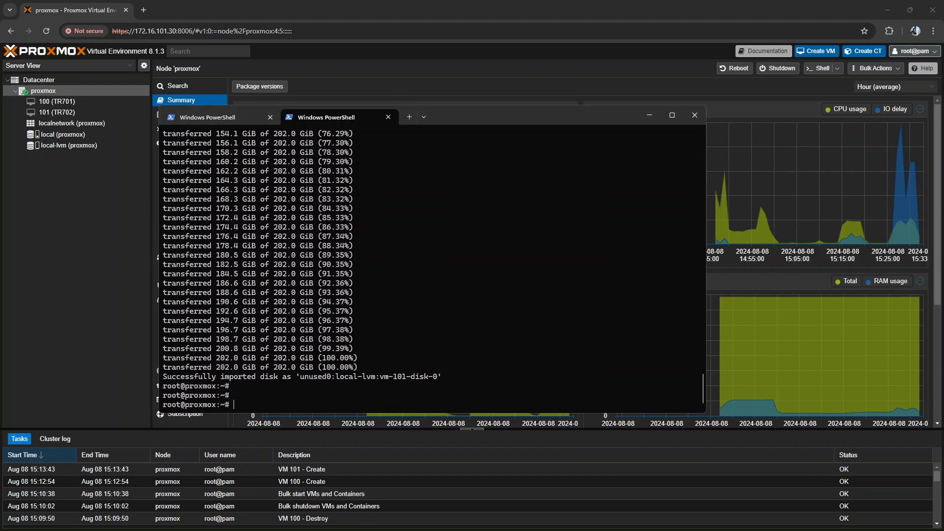
- Switch to the Proxmox web interface and attach TR701's unused disk vm-100-disk-0 as VirtIO Block 0
click(647, 122)
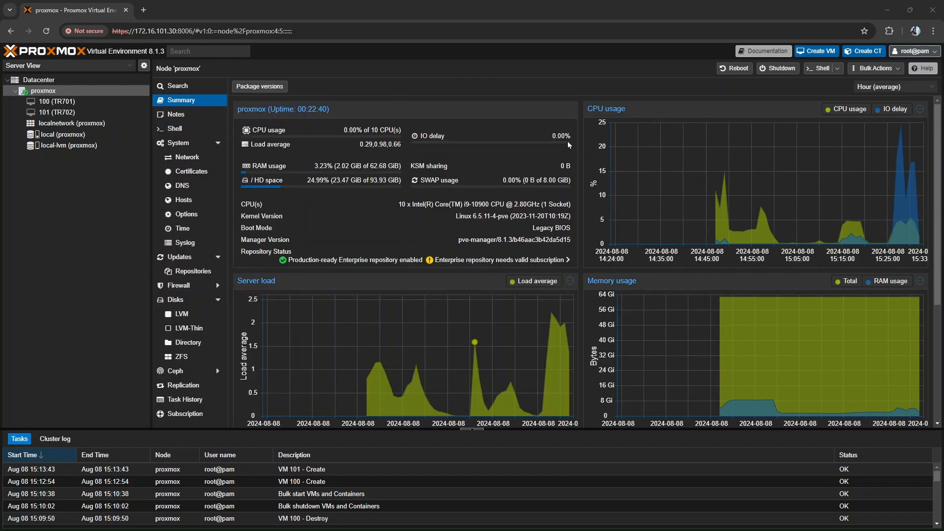
click(66, 104)
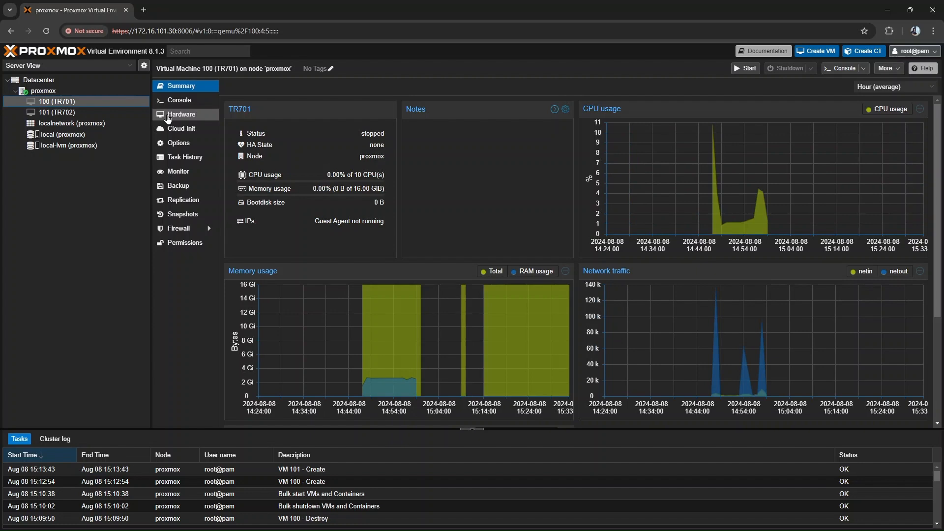
click(167, 118)
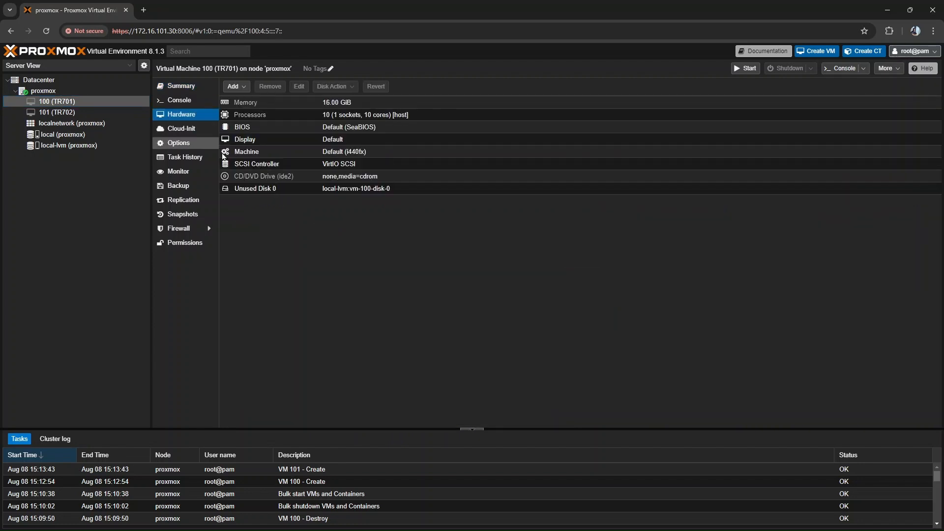
double_click(278, 190)
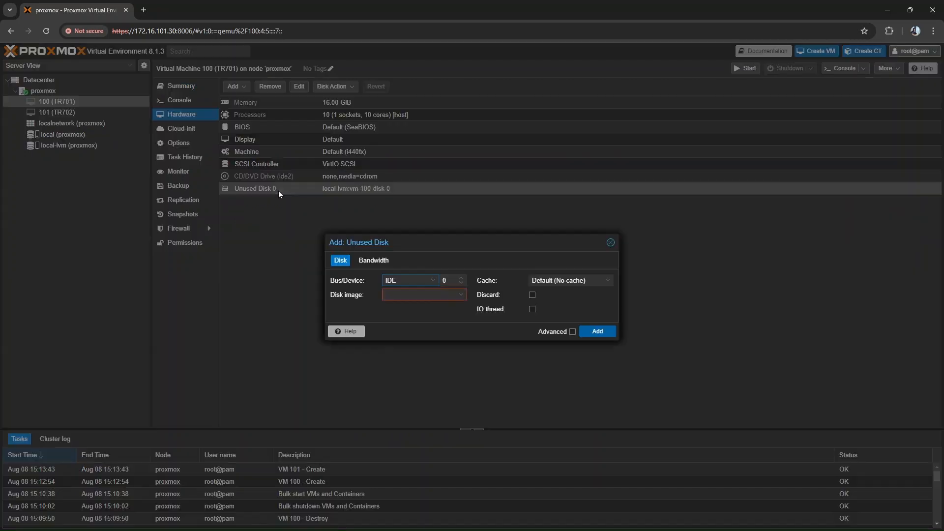
click(410, 281)
click(403, 315)
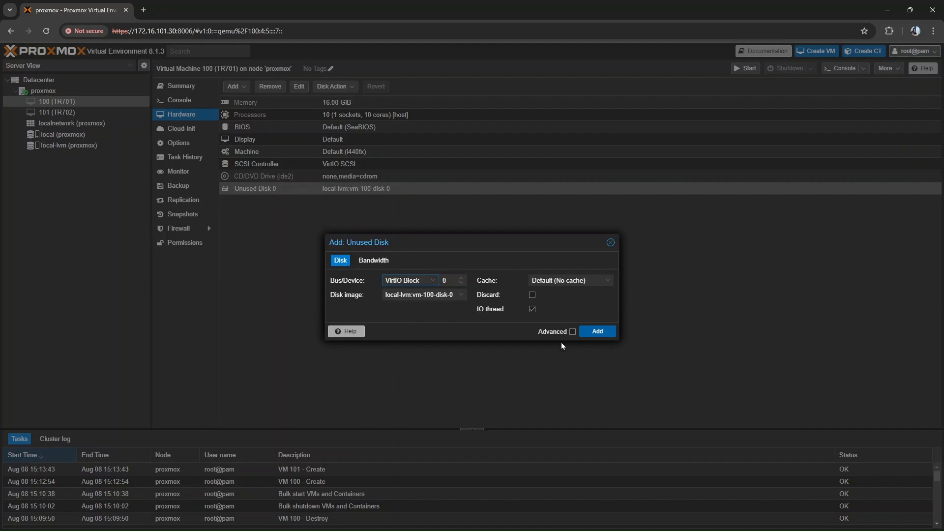
click(593, 331)
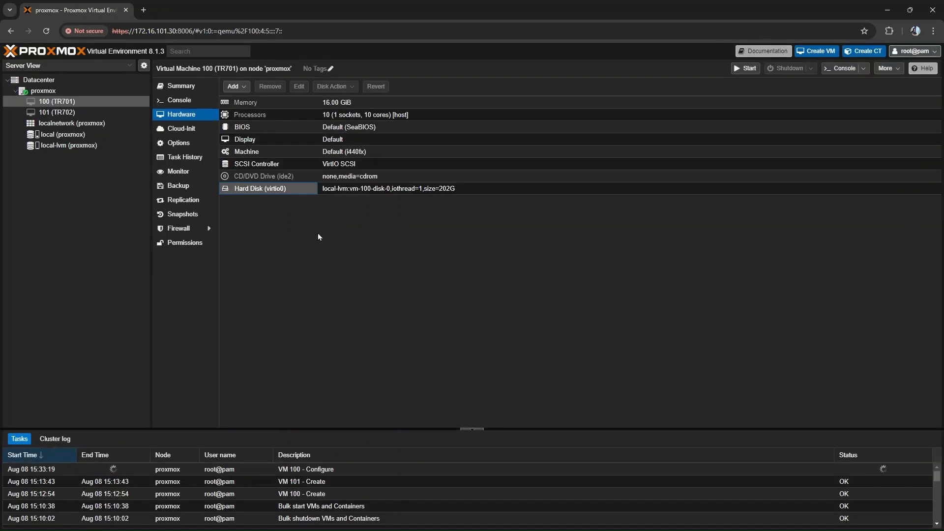
- Add a network device to TR701 on bridge vmbr0 with the model VirtIO (paravirtualized)
click(240, 93)
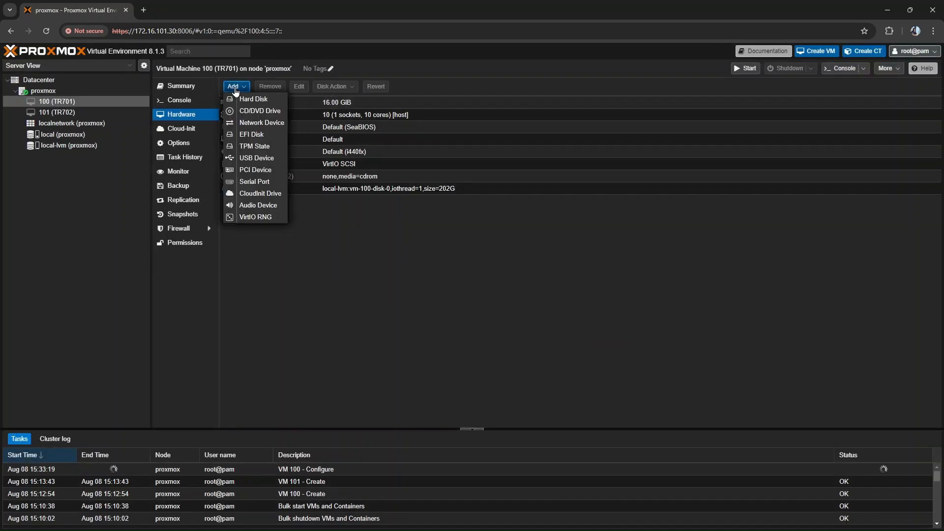
click(248, 123)
click(570, 271)
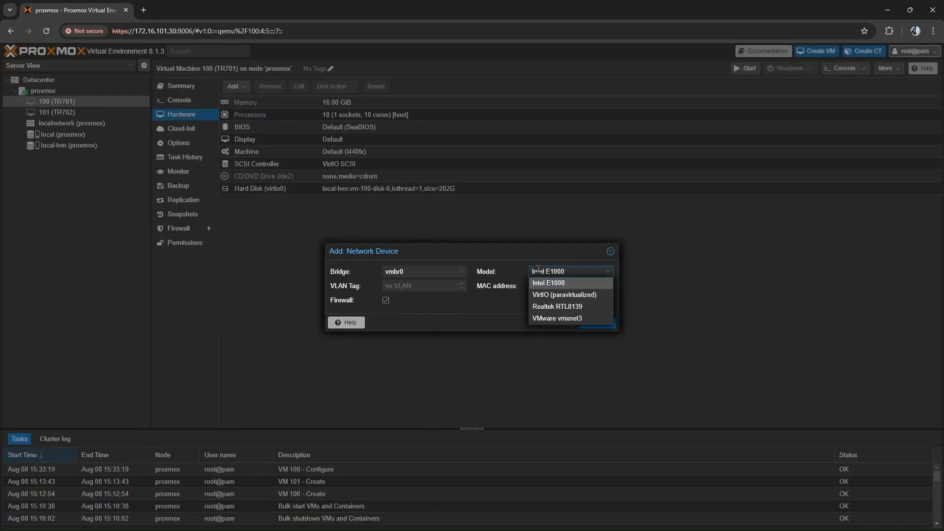
click(566, 299)
click(597, 323)
- Add a second VirtIO (paravirtualized) network device on bridge vmbr0 to TR701
click(235, 86)
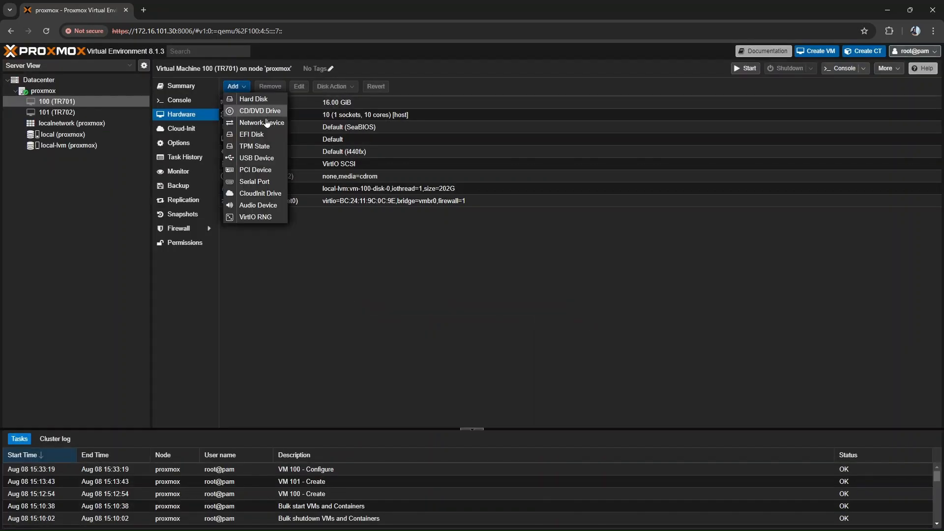
click(248, 121)
click(553, 271)
click(565, 299)
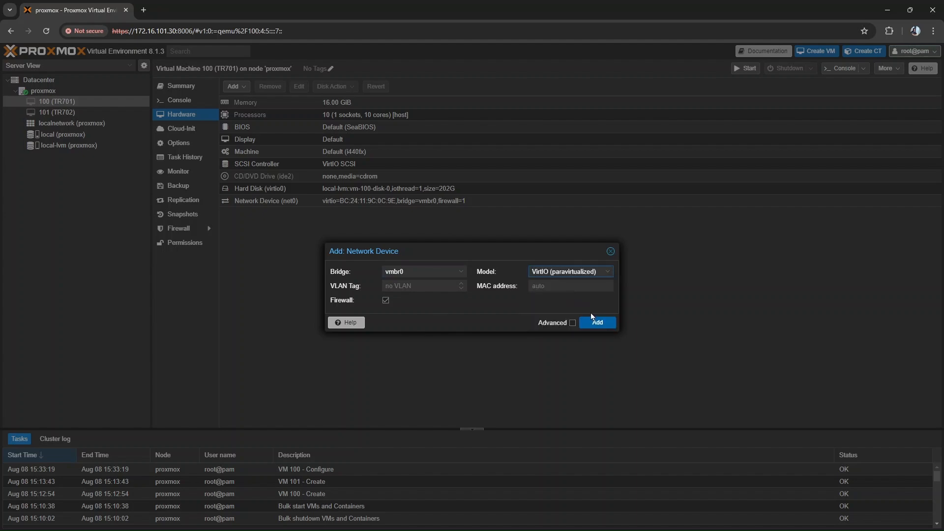
click(598, 323)
- Add a third VirtIO (paravirtualized) network device on bridge vmbr0 to TR701
click(233, 86)
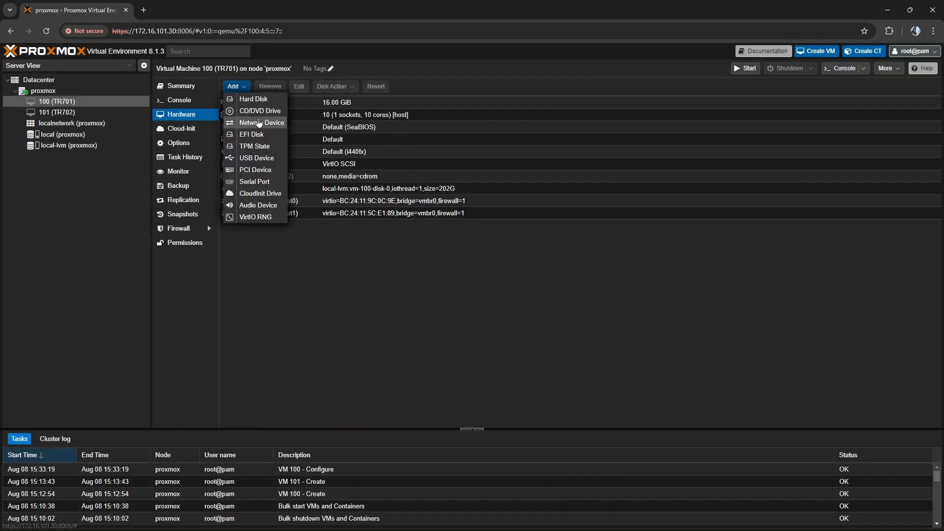
click(250, 121)
click(558, 271)
click(565, 297)
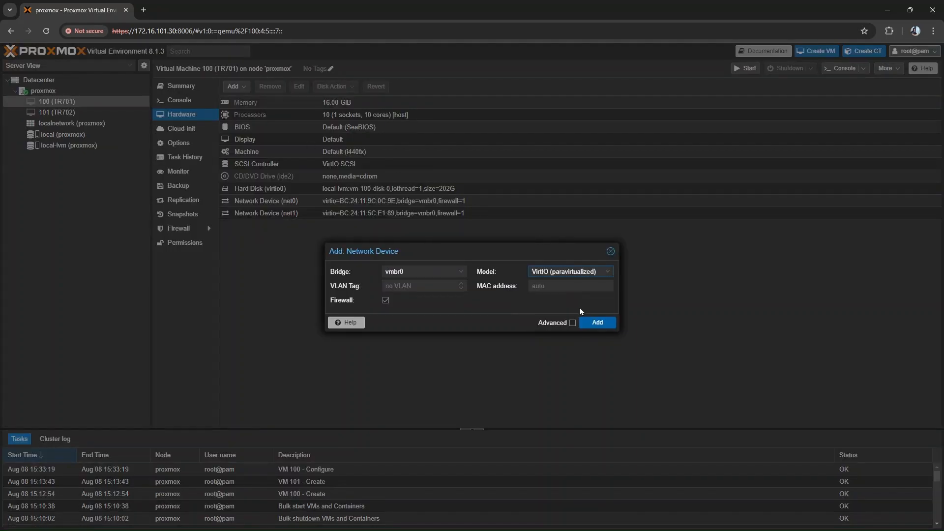
click(598, 323)
- Add a fourth VirtIO (paravirtualized) network device on bridge vmbr0 to TR701
click(233, 87)
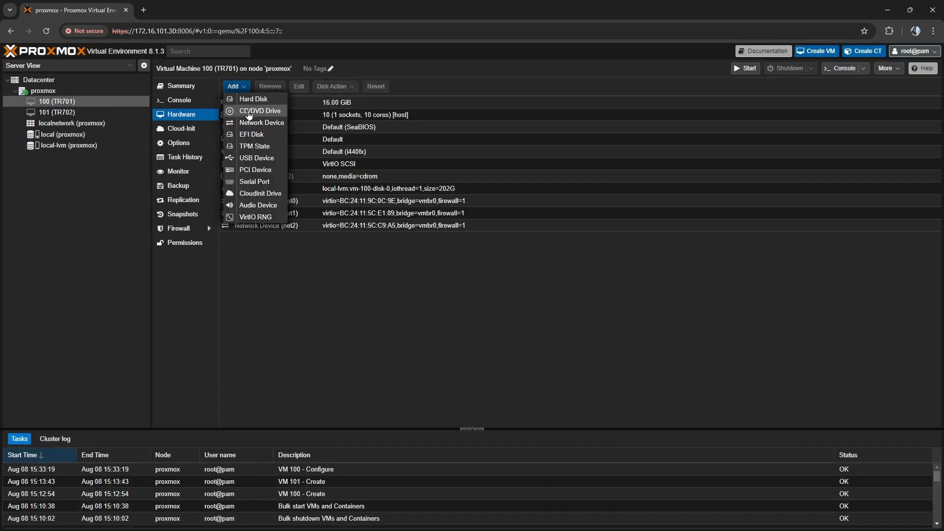
click(251, 121)
click(574, 271)
click(588, 296)
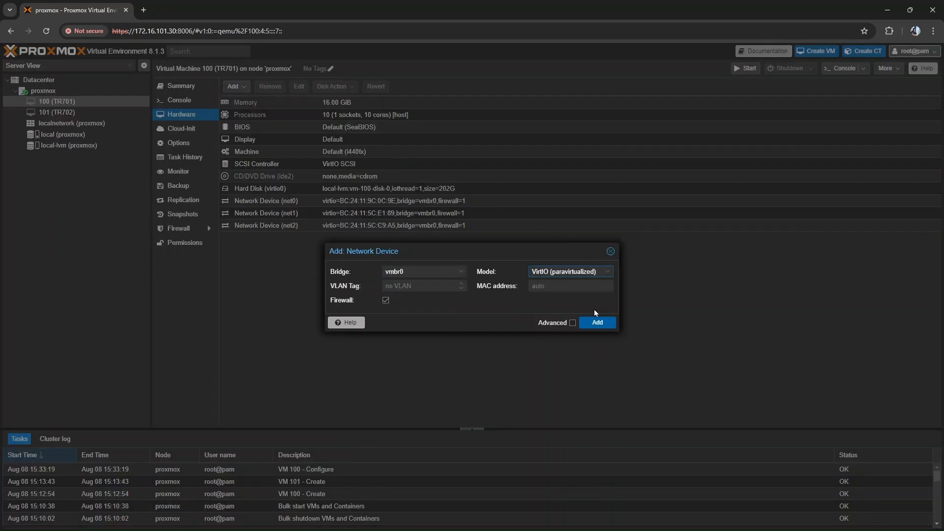
click(597, 323)
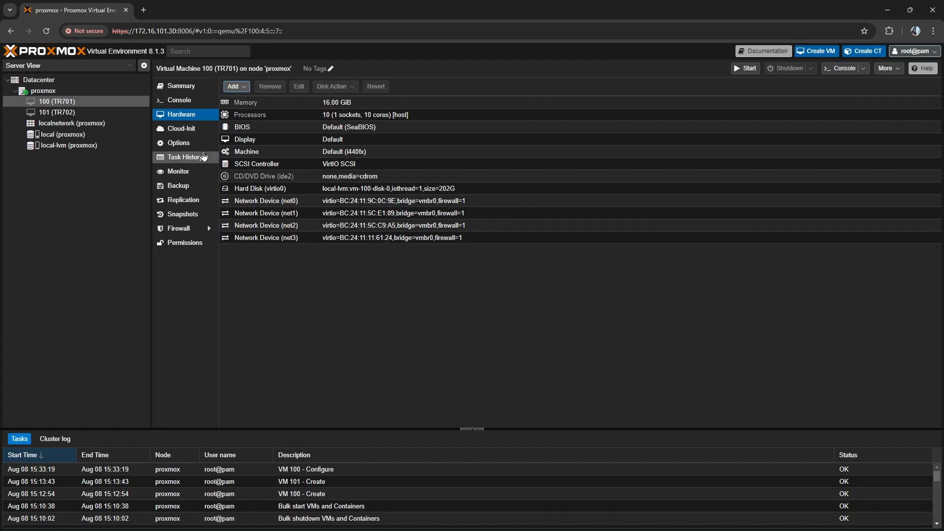
- In TR701's boot order, disable ide2, move virtio0 to first place and enable it as the only boot device
click(191, 144)
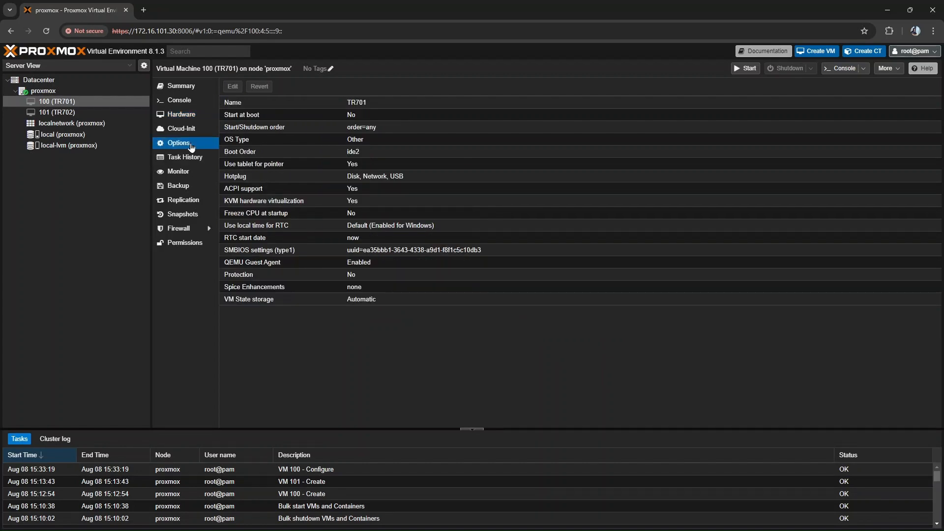
double_click(264, 151)
click(373, 259)
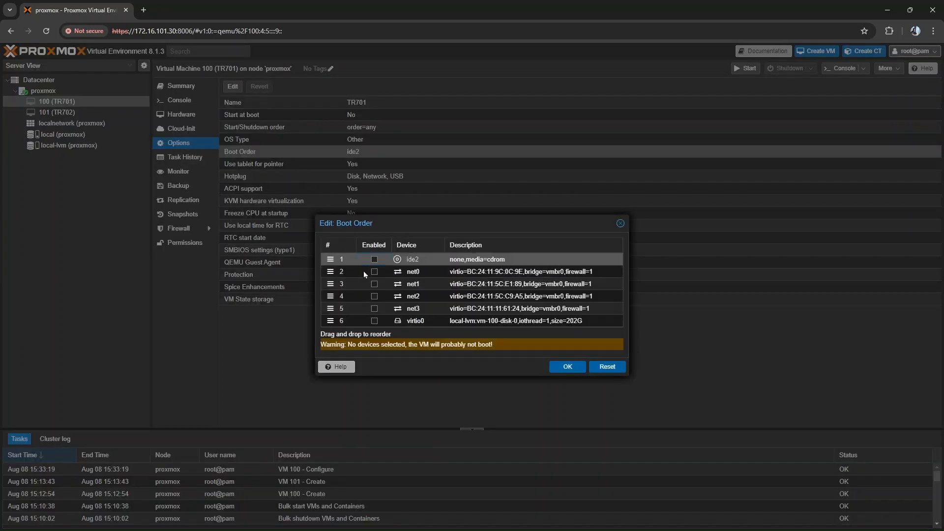
drag(331, 320, 331, 256)
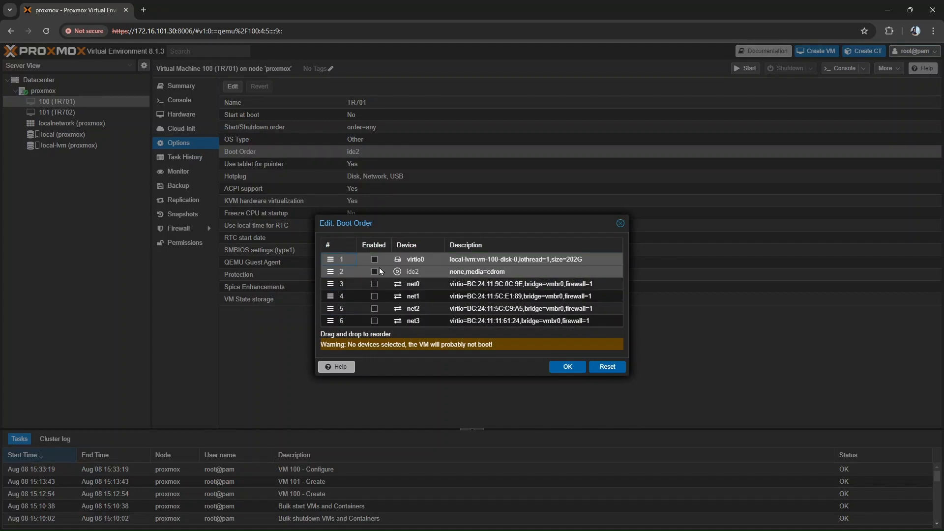
click(374, 259)
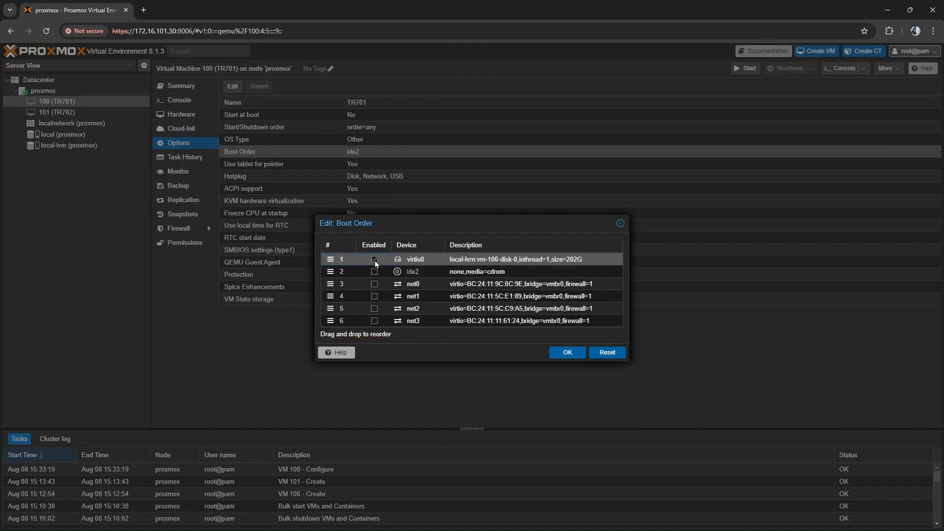
click(567, 353)
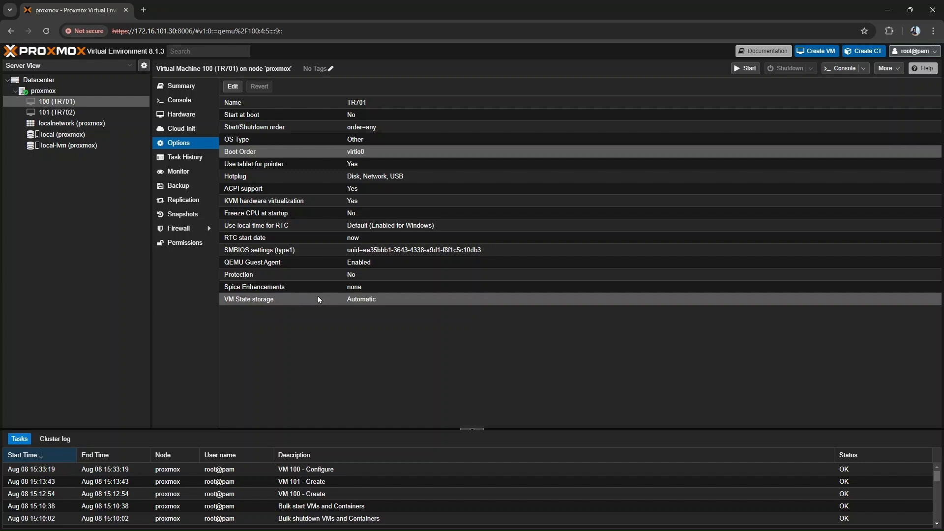
- Start TR701 and open its console in a separate window, moved towards the middle of the screen
click(743, 69)
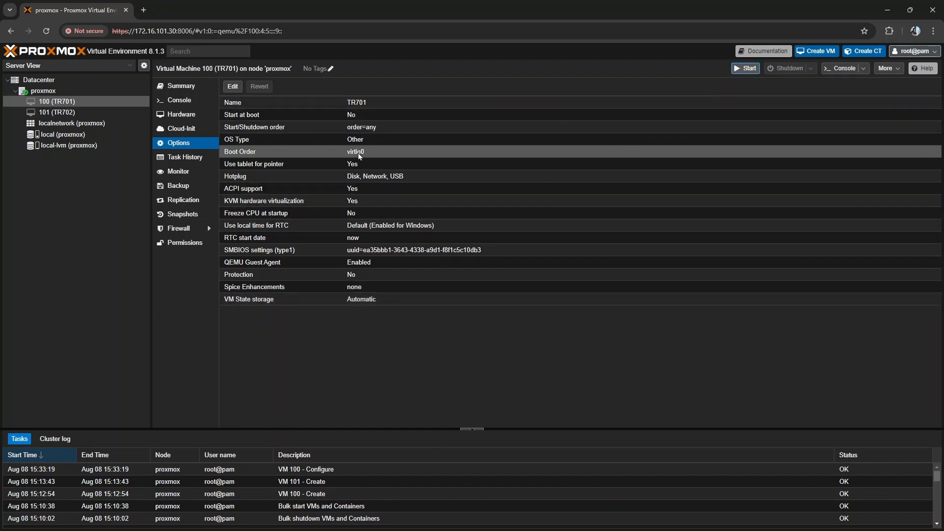
double_click(57, 102)
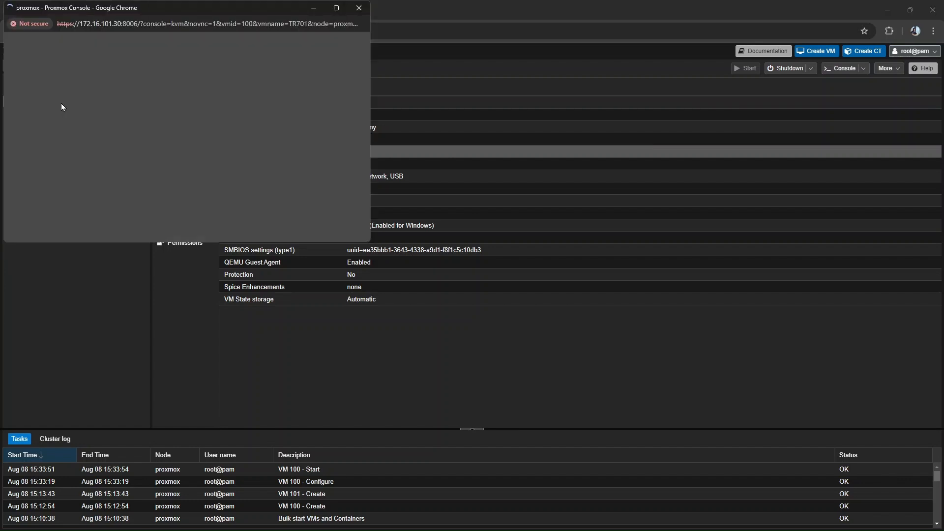
drag(167, 8, 472, 68)
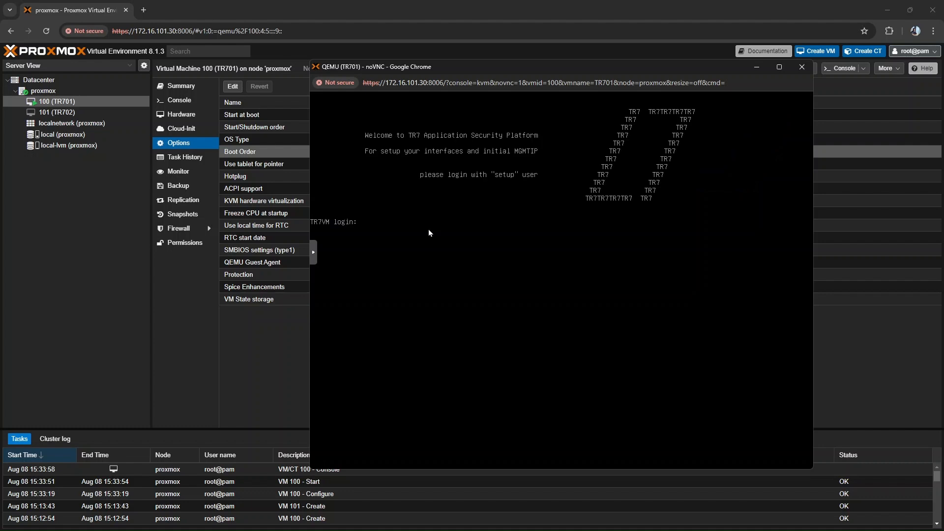
- Log in to the TR701 console as the setup user with the account password
text(setup)
key(Return)
key(Return)
- Switch the setup console's language to English
key(Down)
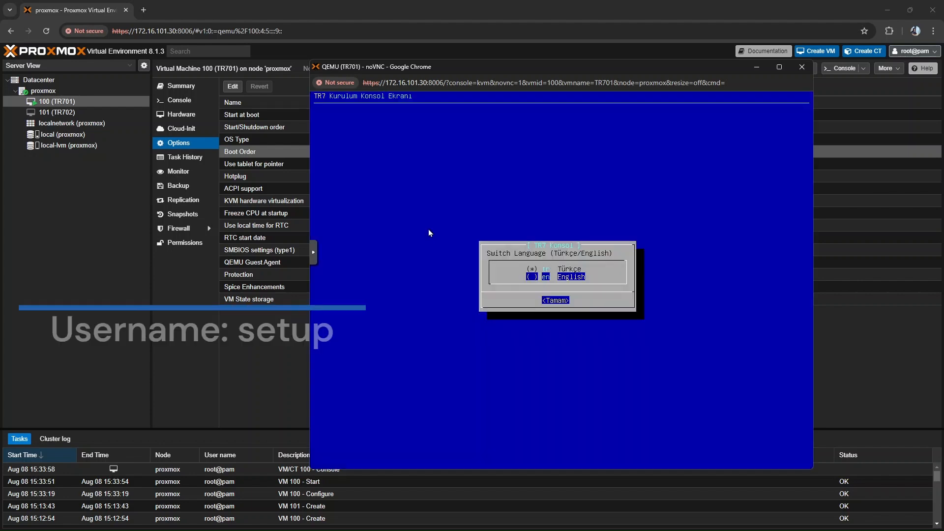
key(space)
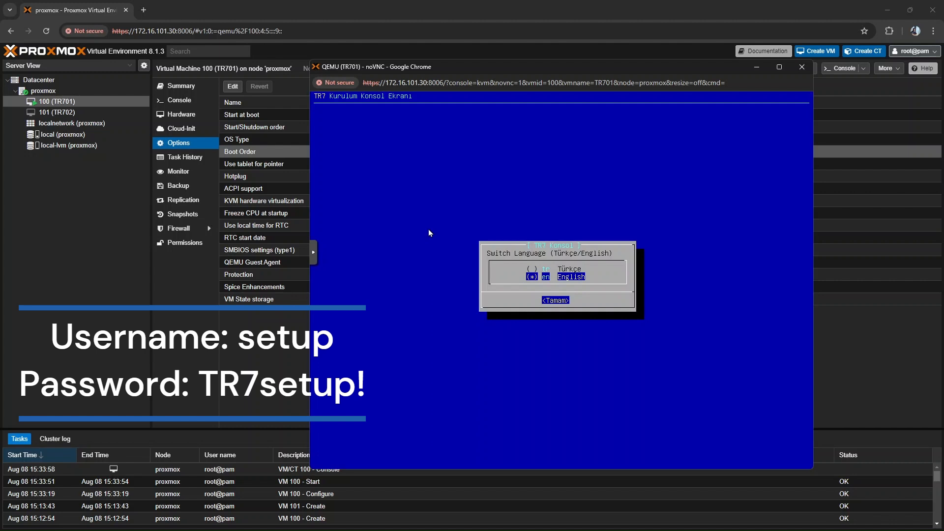
key(Return)
key(Return)
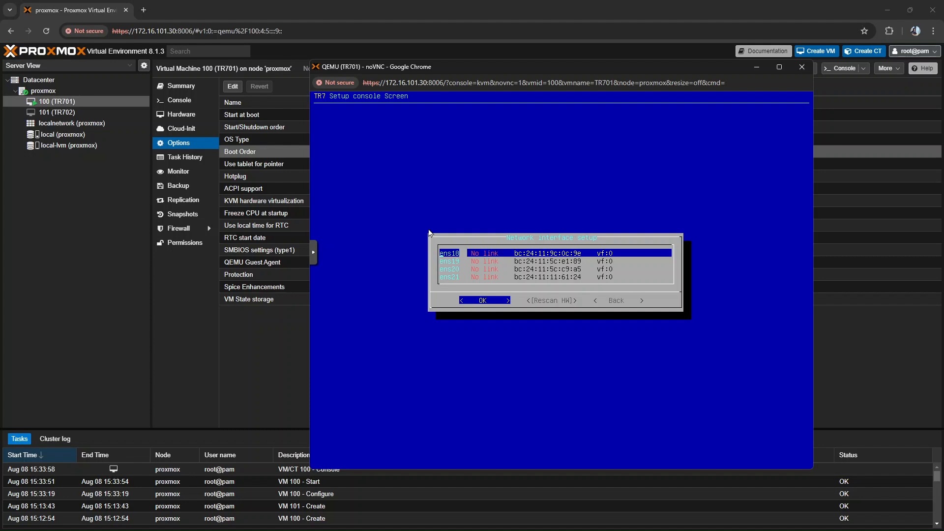
- In the network interface setup, rename interface ens18 as MGMT
key(Return)
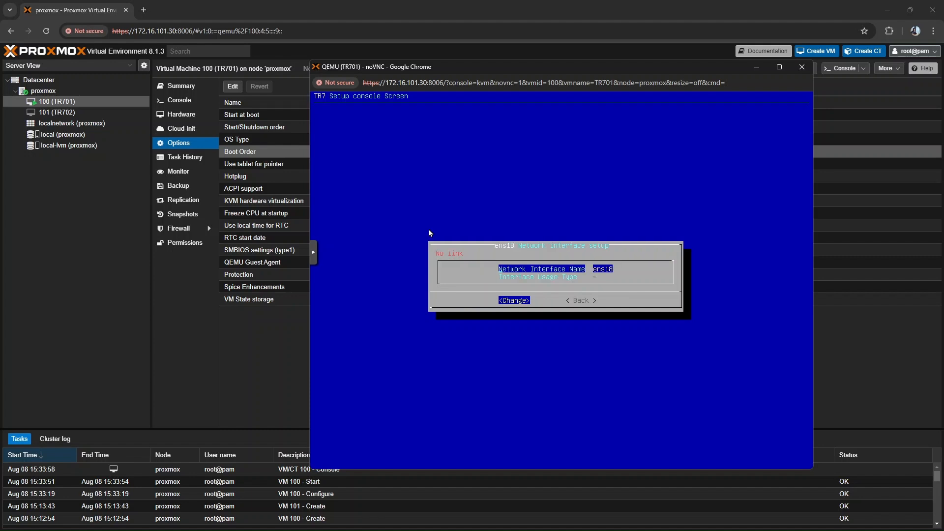
key(Return)
text(MGMT)
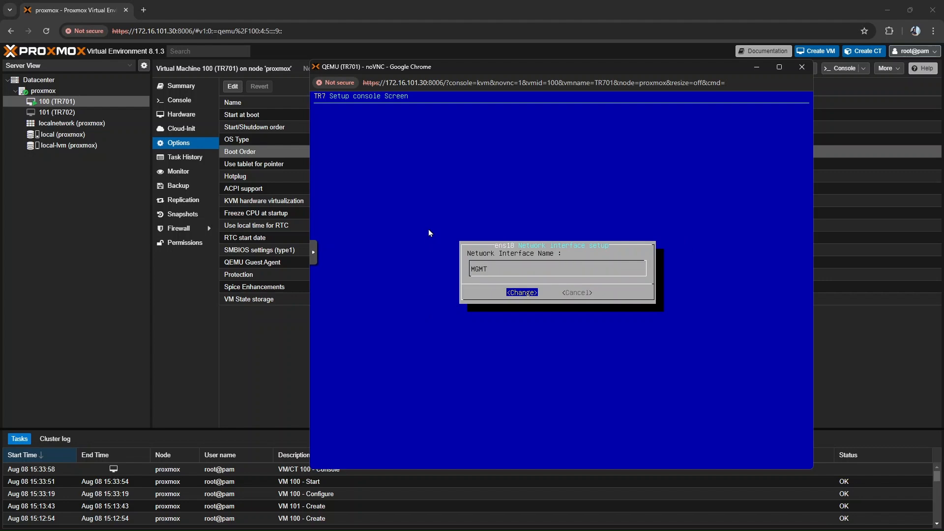
key(Return)
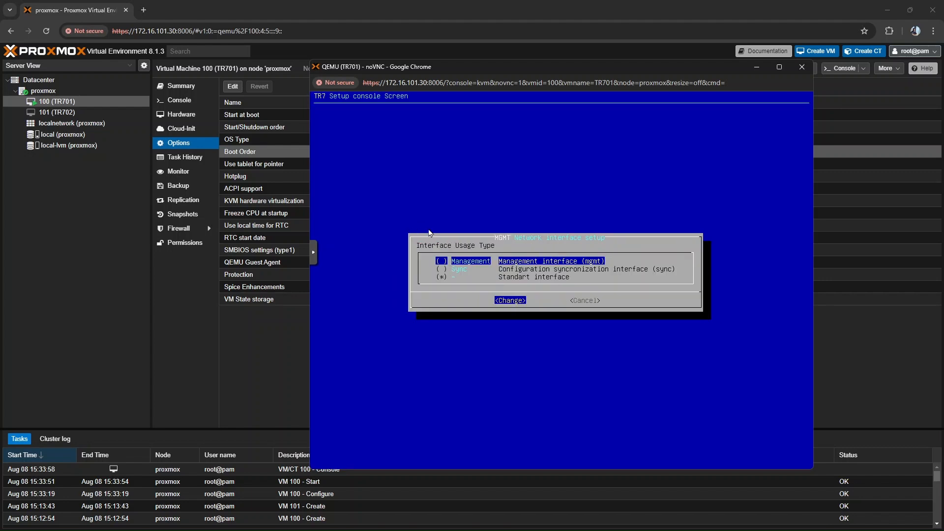
- Set the MGMT interface's usage type to Management and return to the interface list
key(Return)
key(Return)
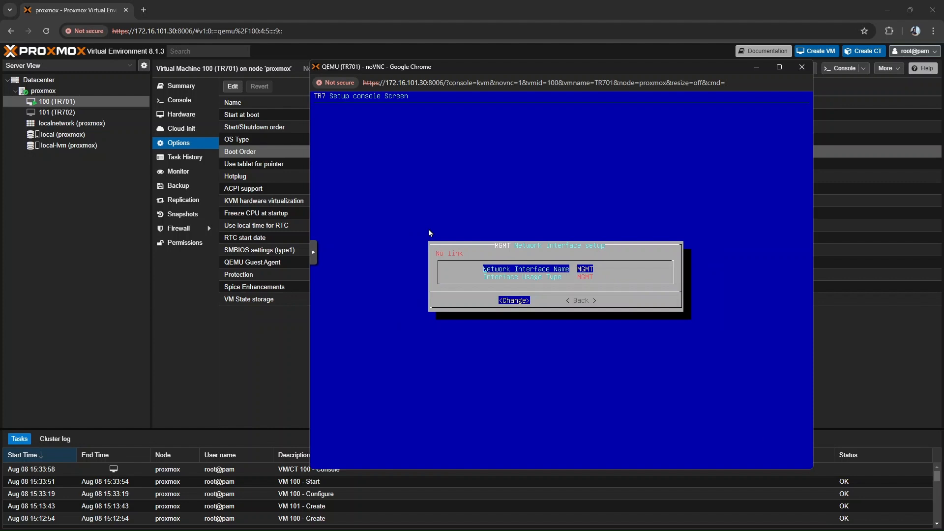
key(Tab)
key(Return)
- Rename network interface ens19 as SYNC
key(Down)
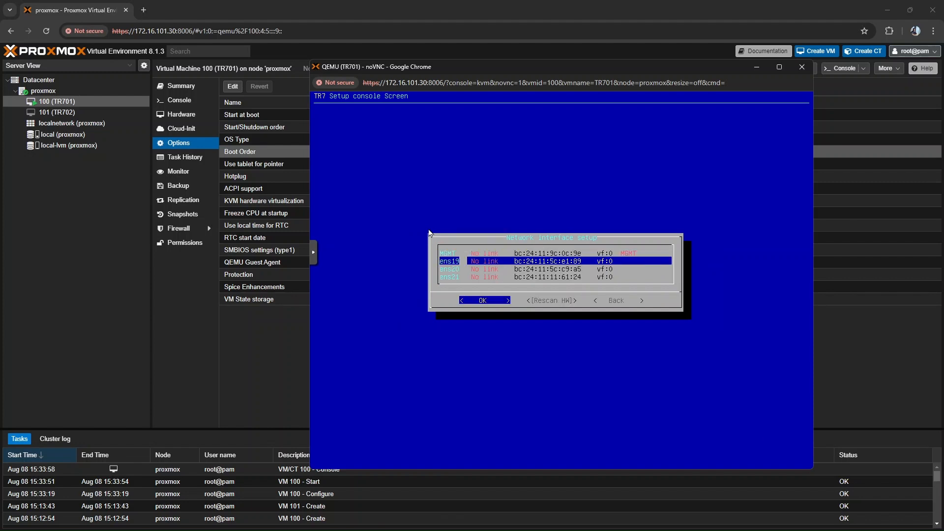
key(Return)
key(Return)
text(SY)
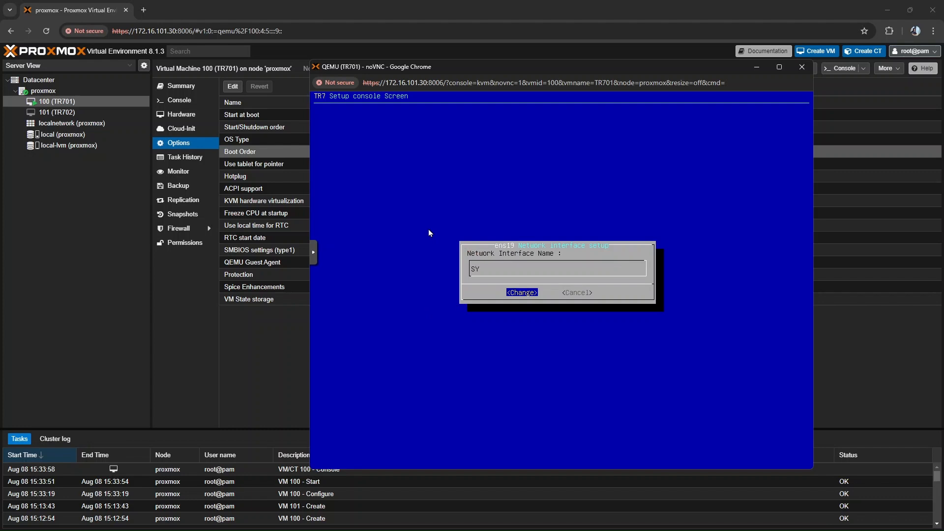
text(NC)
- Set the SYNC interface's usage type to Sync and return to the interface list
key(Return)
key(Down)
key(Return)
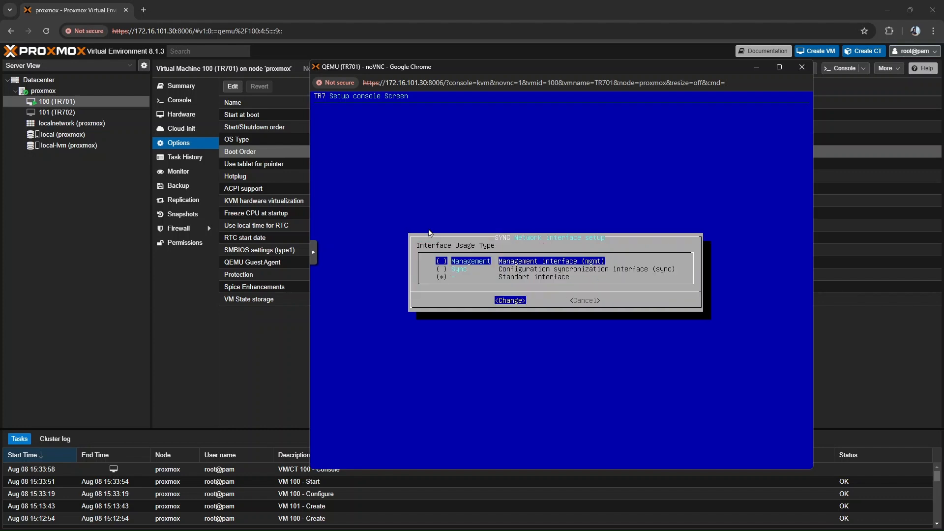
key(Down)
key(Return)
key(Return)
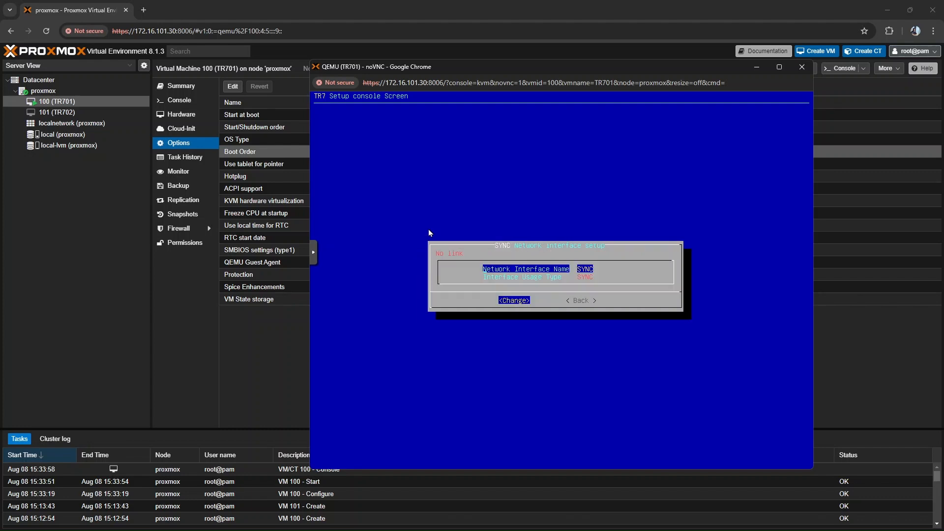
key(Down)
key(Right)
key(Return)
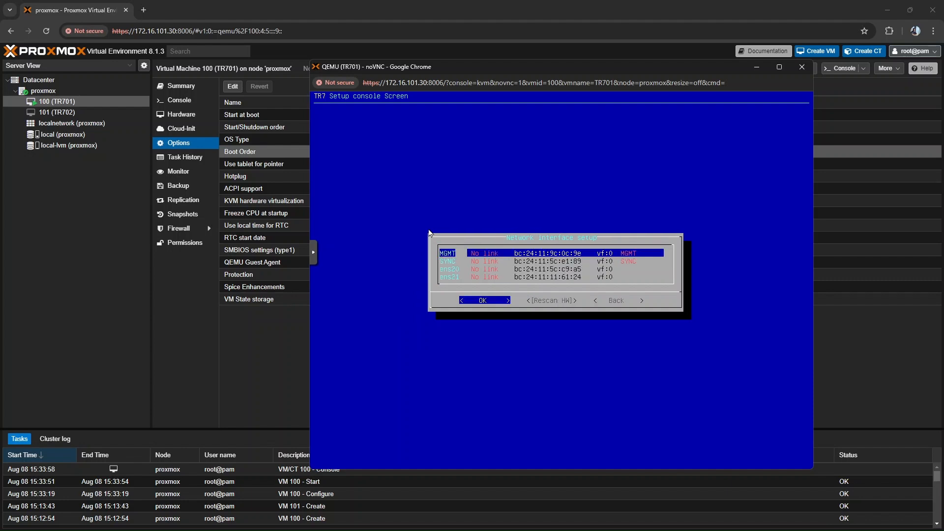
- Match the SYNC interface's MAC address to TR701's network device net1 in the Proxmox hardware list and set its bridge to vmbr1
key(Down)
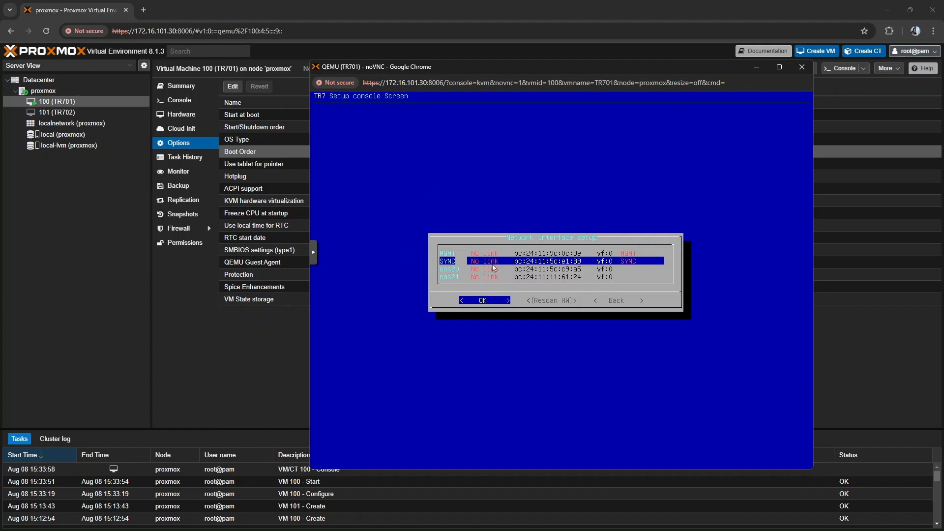
click(276, 336)
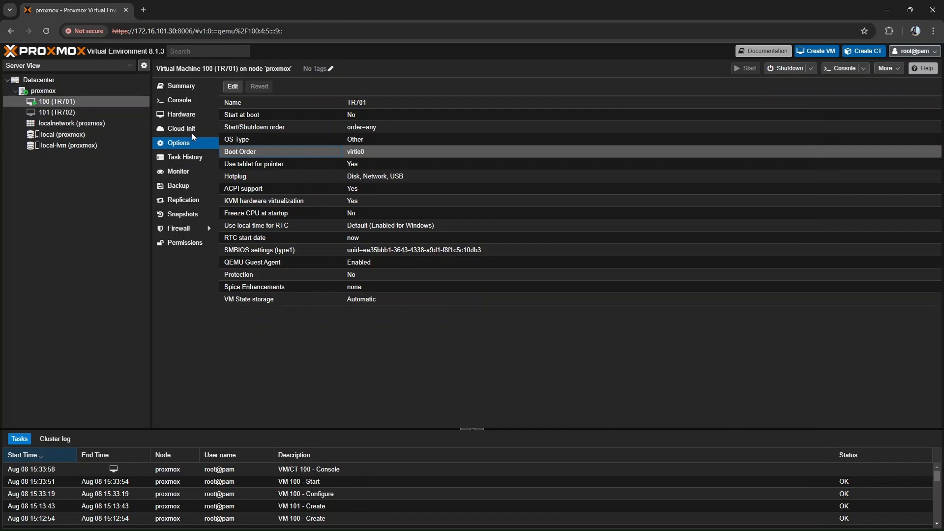
click(186, 117)
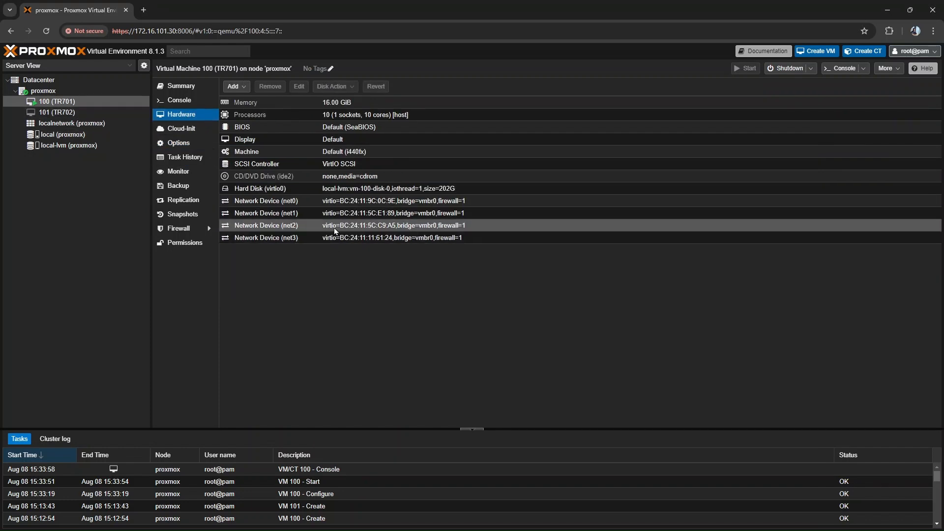
click(385, 217)
double_click(385, 216)
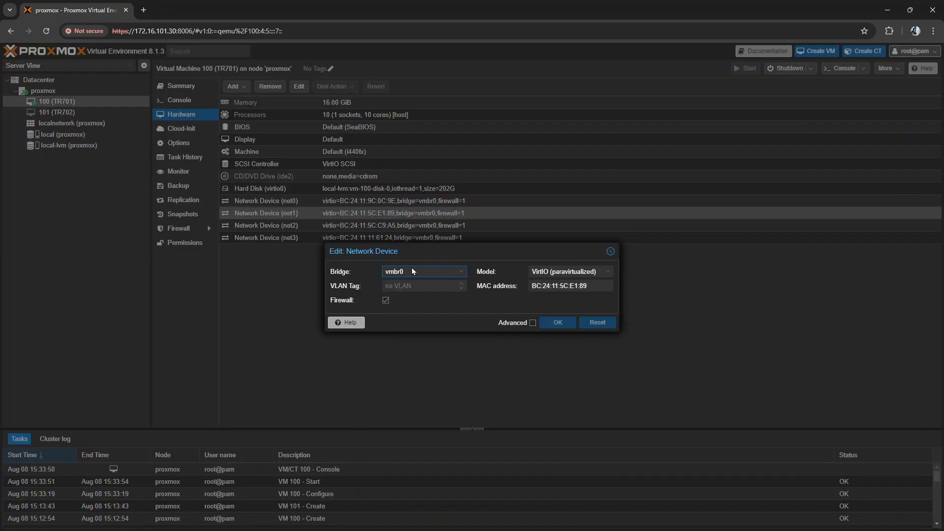
triple_click(569, 284)
key(alt+Tab)
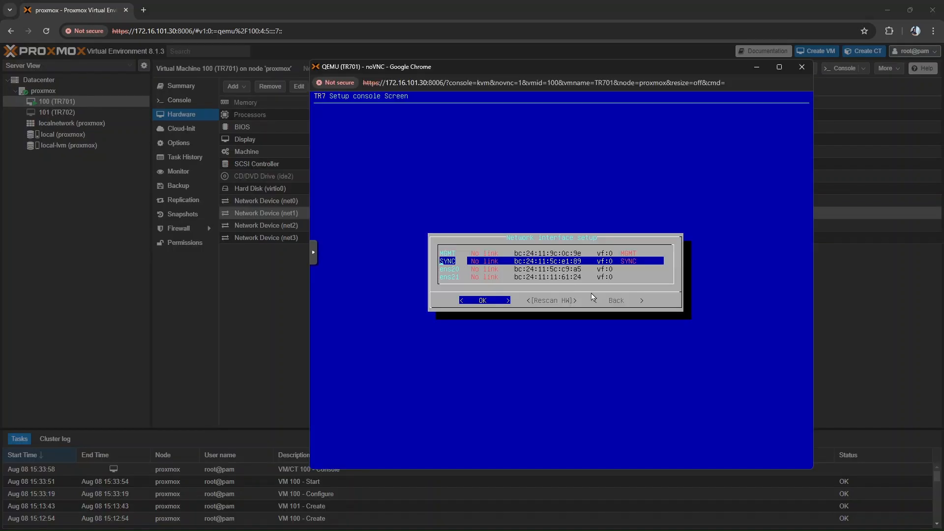
key(alt+Tab)
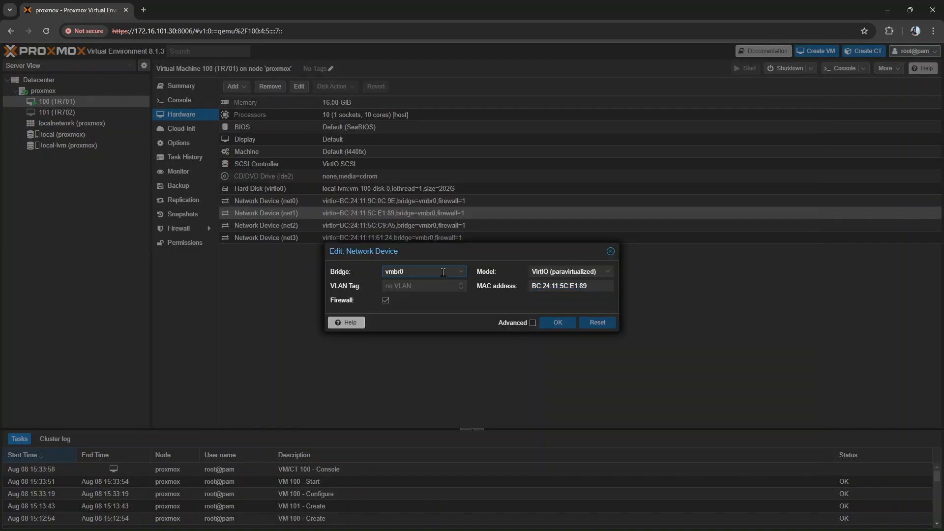
click(423, 272)
click(424, 309)
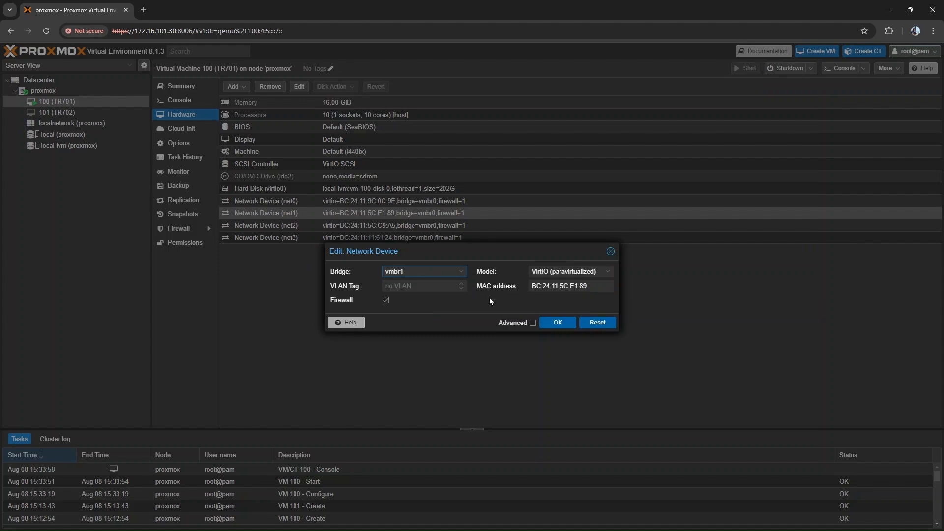
click(557, 322)
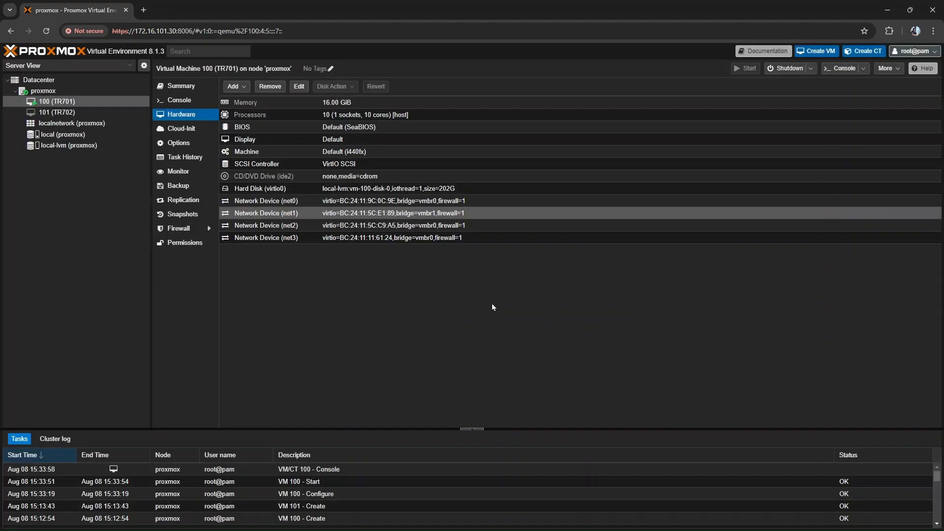
- Switch back to the TR701 console and rename network interface ens20 as ETH-1
key(alt+Tab)
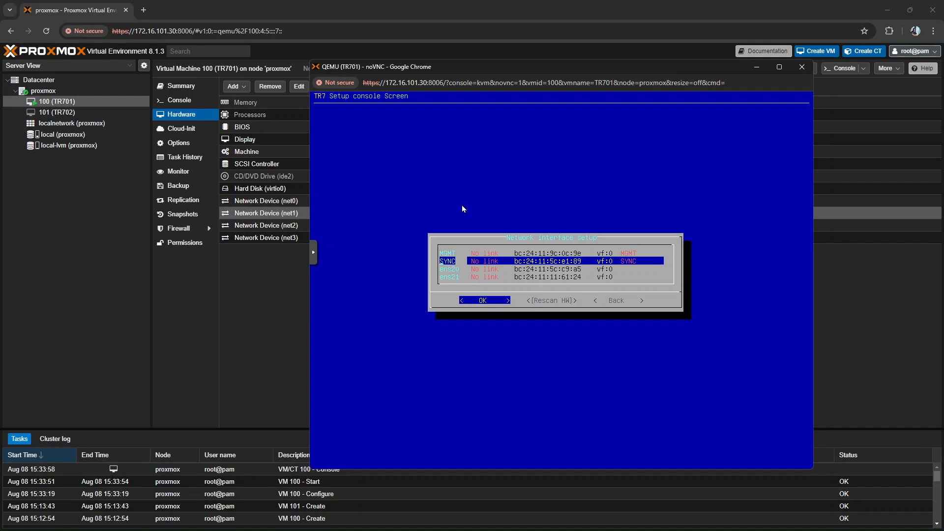
key(Down)
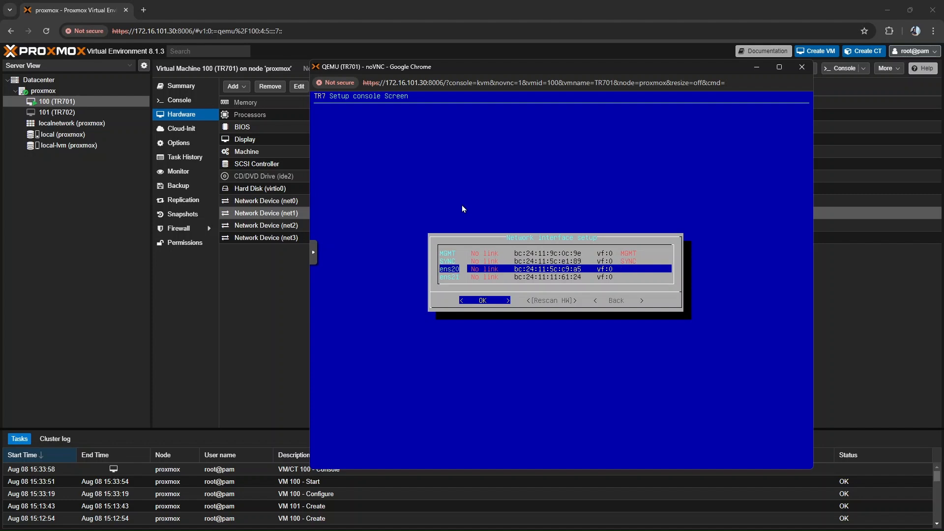
key(Return)
text(ERH)
key(BackSpace)
key(BackSpace)
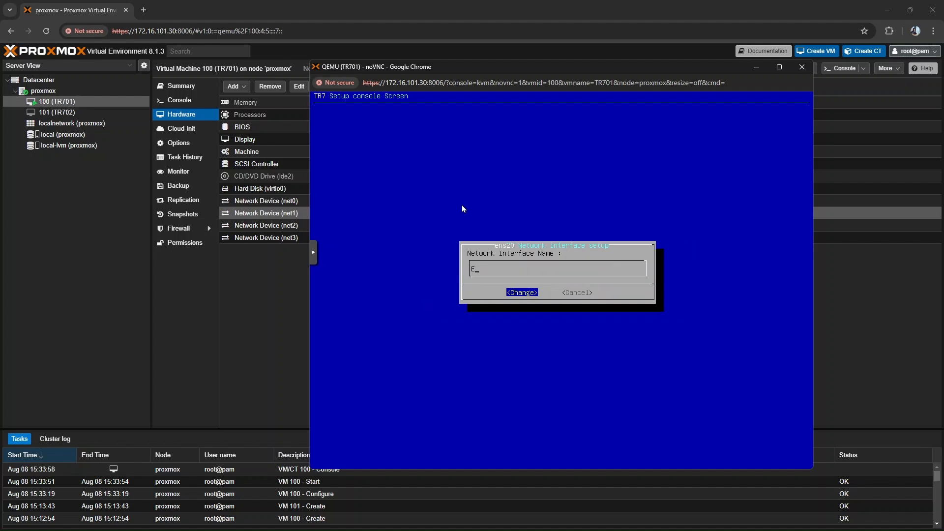
text(TH-1)
key(Return)
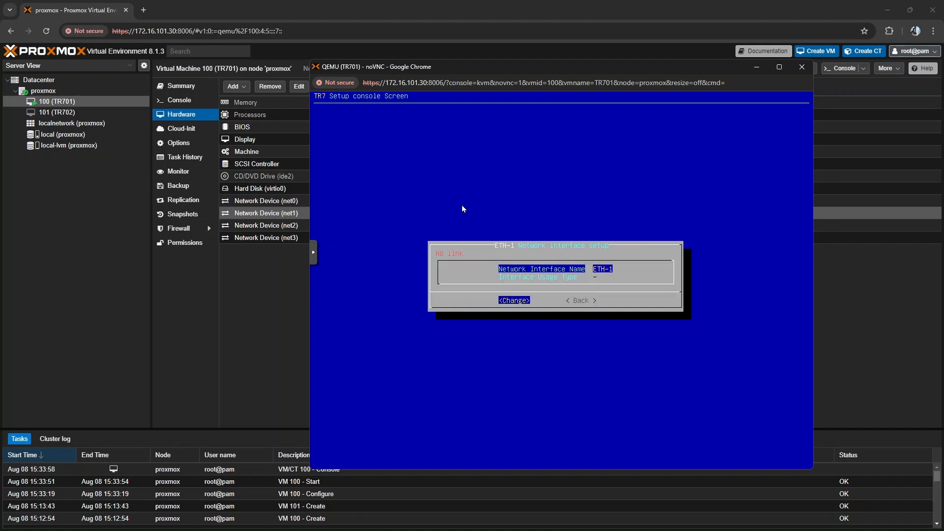
- Rename network interface ens21 as ETH-2, confirm the change and return to the interface list
key(Escape)
key(Down)
key(Down)
key(Down)
key(Return)
key(Return)
text(E)
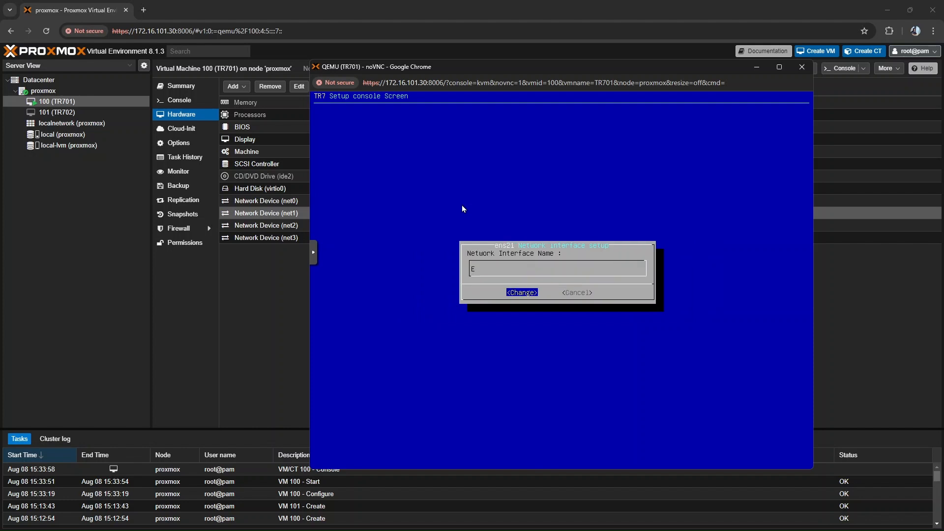
text(TH-2)
key(Return)
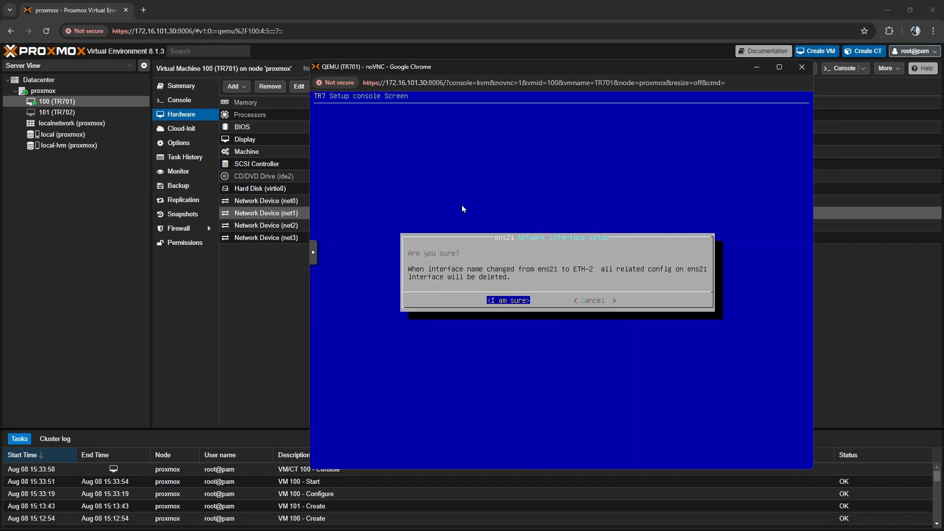
key(Tab)
key(Return)
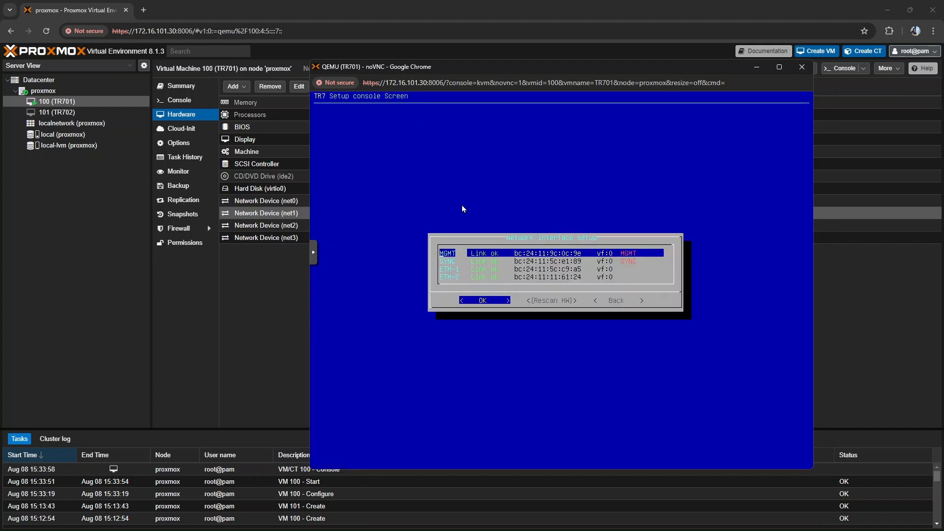
- Leave the network interface setup and restart the configuration management service
key(Right)
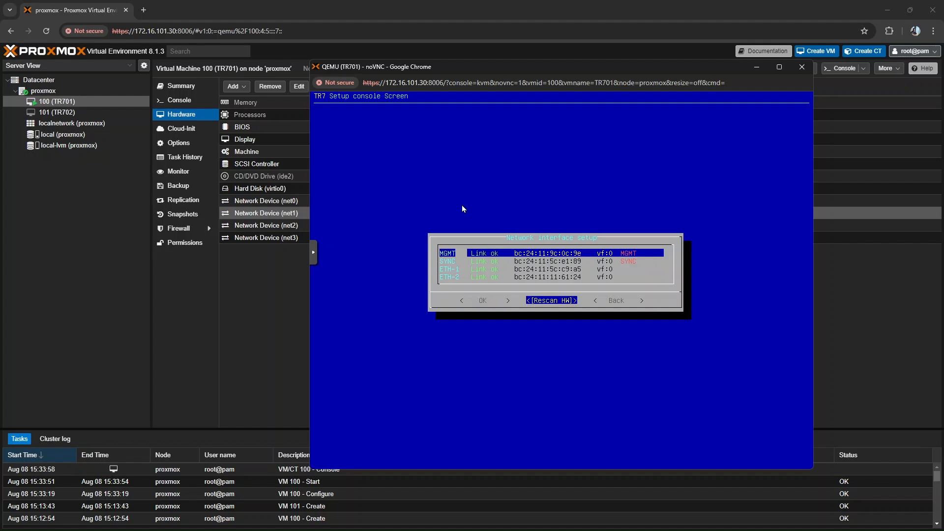
key(Right)
key(Return)
key(Right)
key(Return)
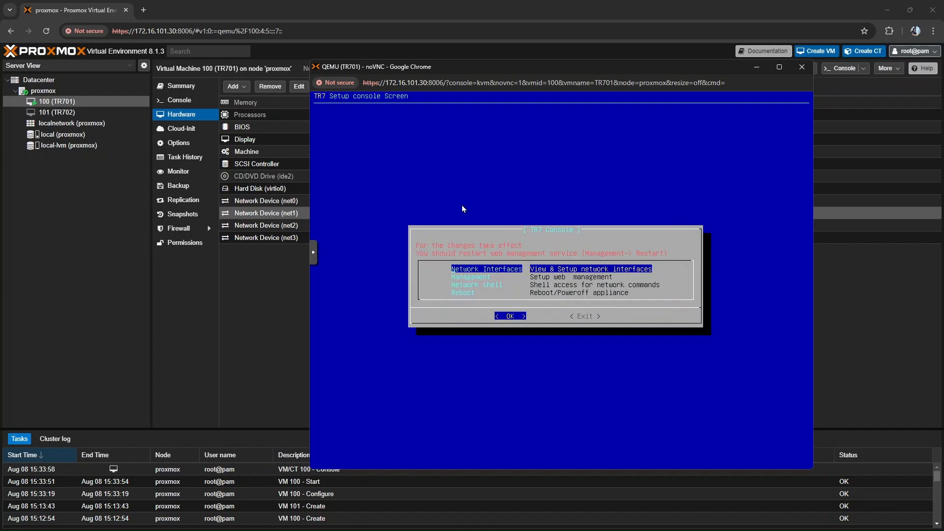
key(Down)
key(Return)
key(Down)
key(Down)
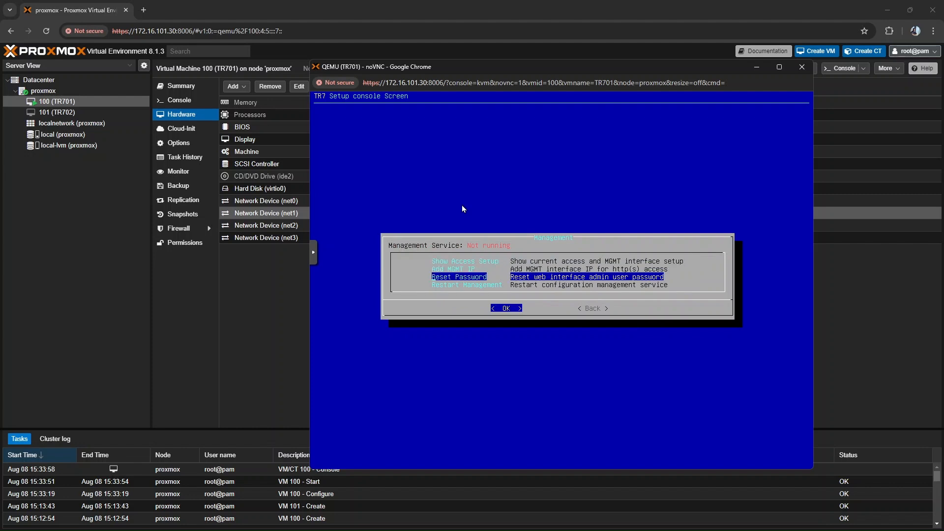
key(Down)
key(Return)
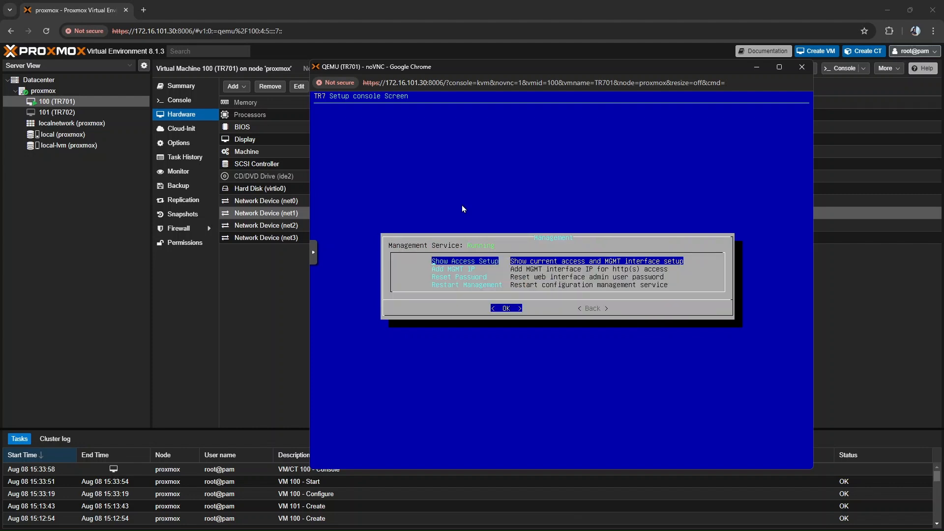
- Add the management IP 172.16.101.77/24 with gateway 172.16.101.1 to the MGMT interface and confirm it
key(Down)
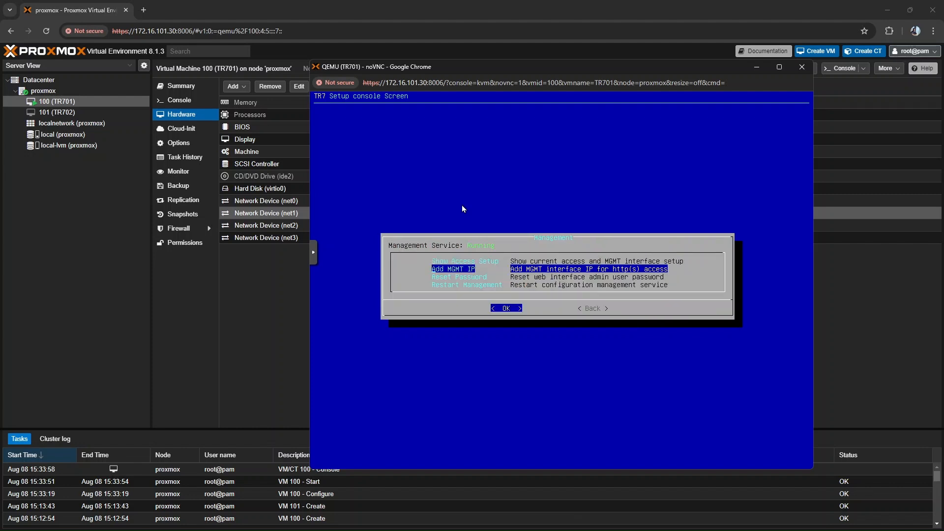
key(Return)
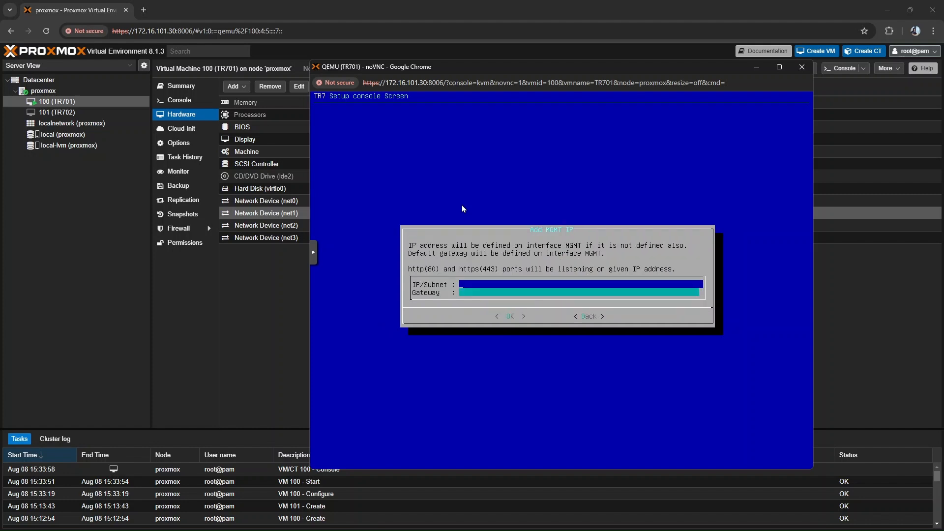
text(172.16.101.77/24)
key(Tab)
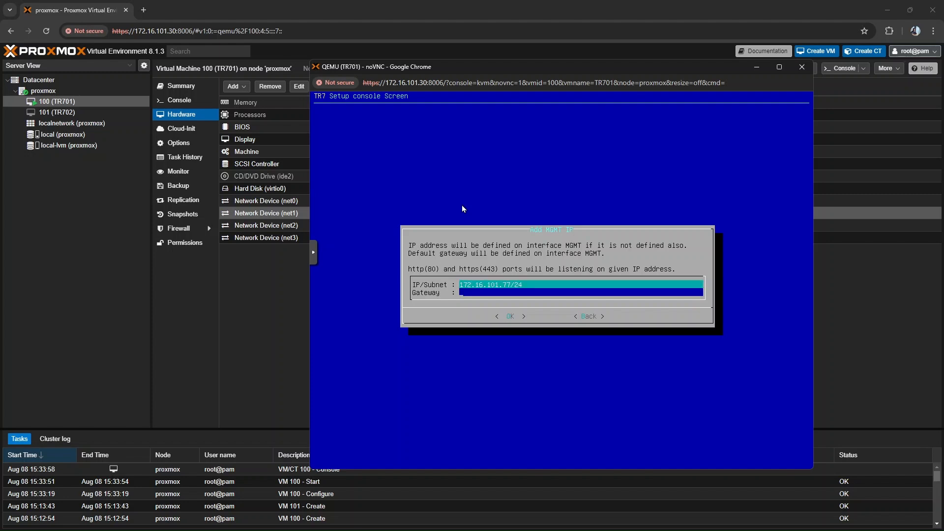
text(172.16.101.1)
key(Return)
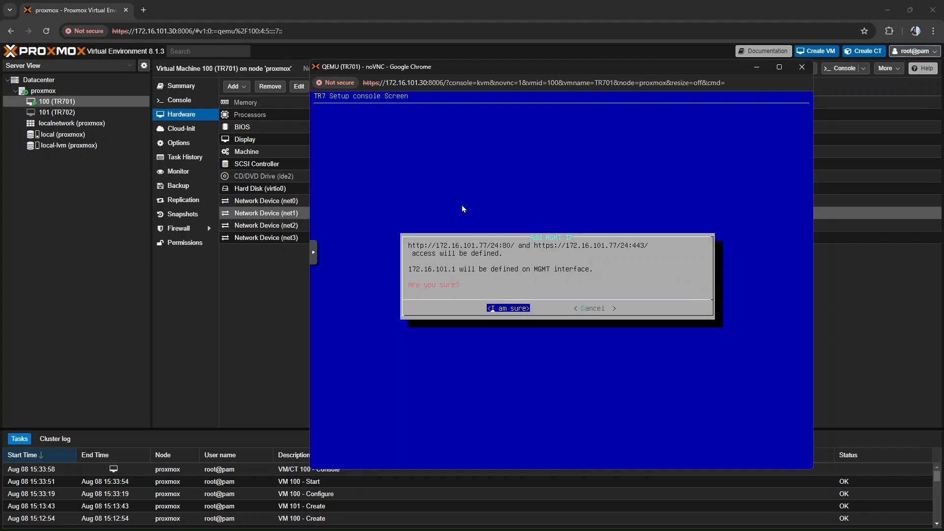
key(Return)
- Restart the configuration management service once more and return to the main setup menu
key(Down)
key(Down)
key(Down)
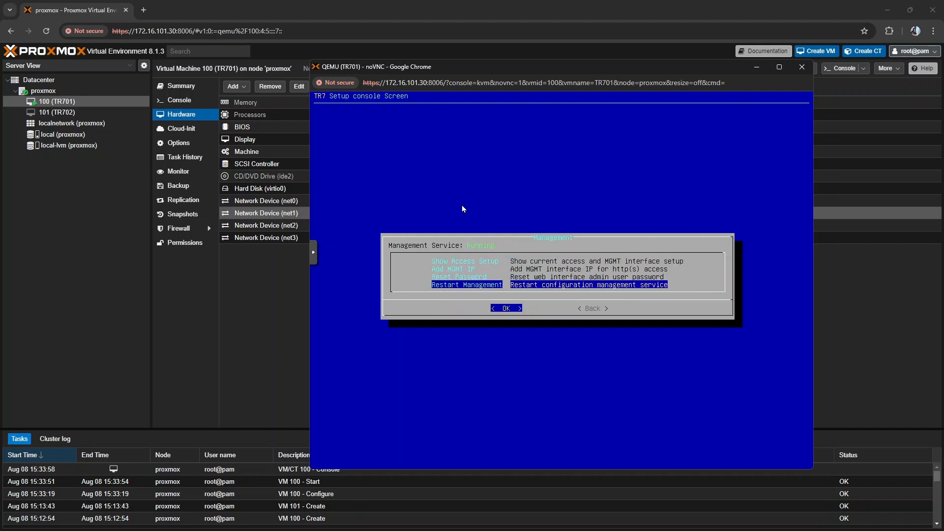
key(Return)
key(Tab)
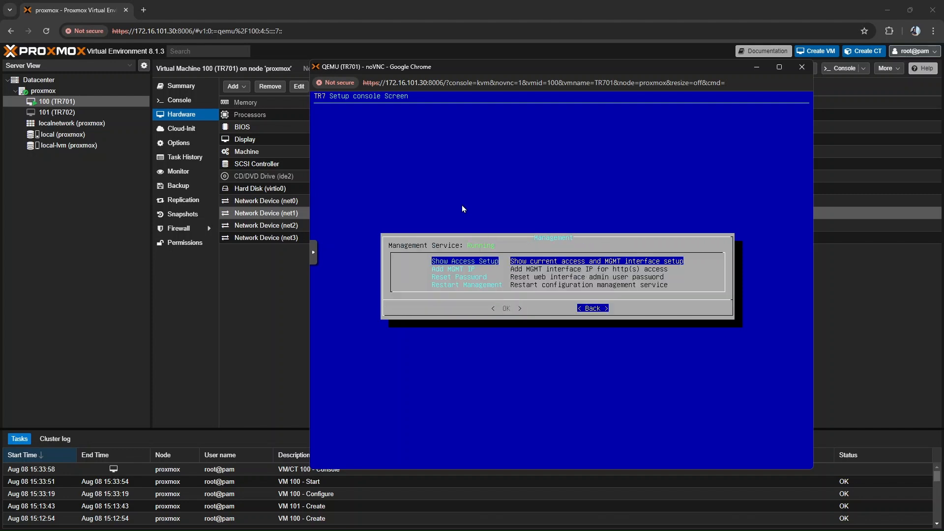
key(Return)
- Reboot the TR701 appliance from the setup console and confirm the reboot
key(Down)
key(Down)
key(Down)
key(Return)
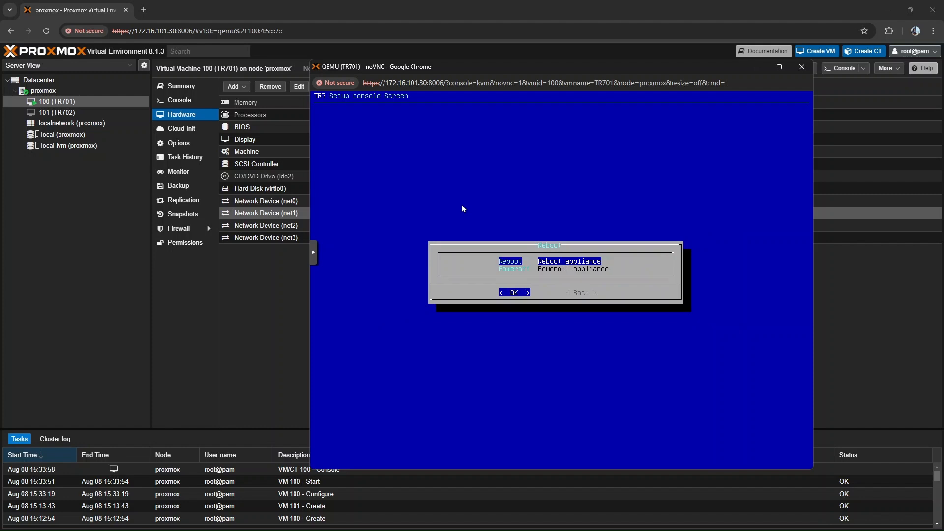
key(Return)
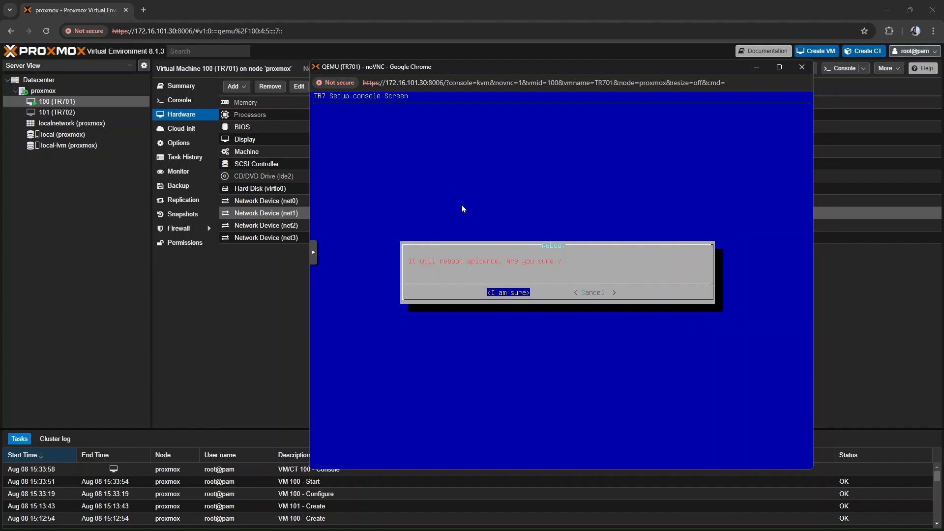
key(Return)
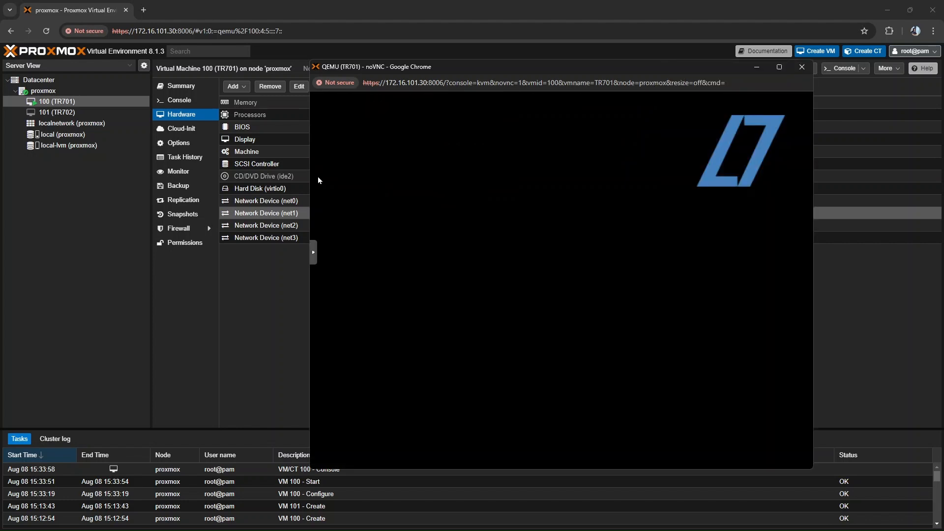
click(143, 10)
text(ht)
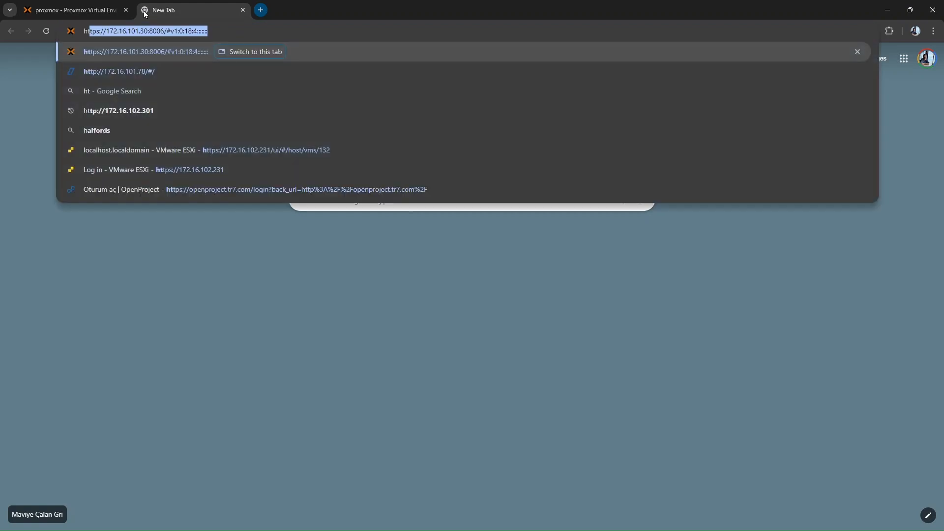
text(tps://172.16.101.)
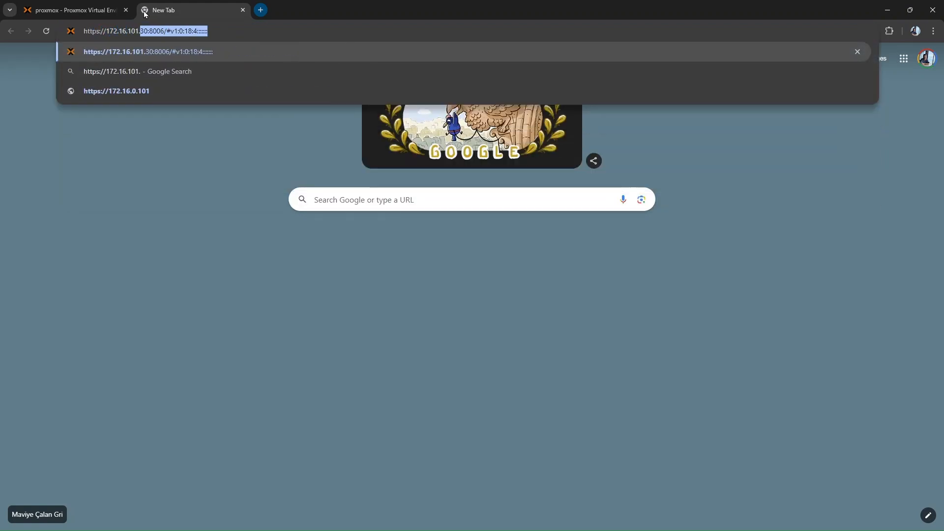
text(77)
key(Return)
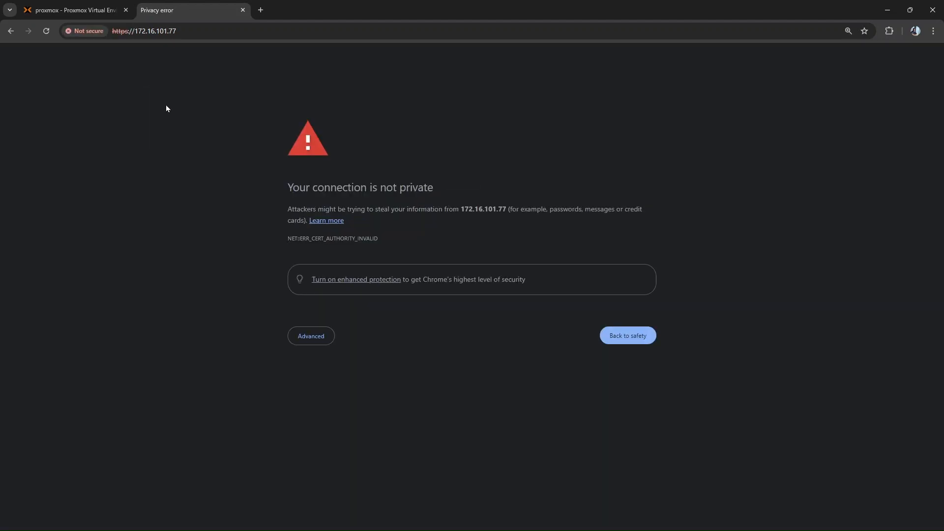
click(307, 334)
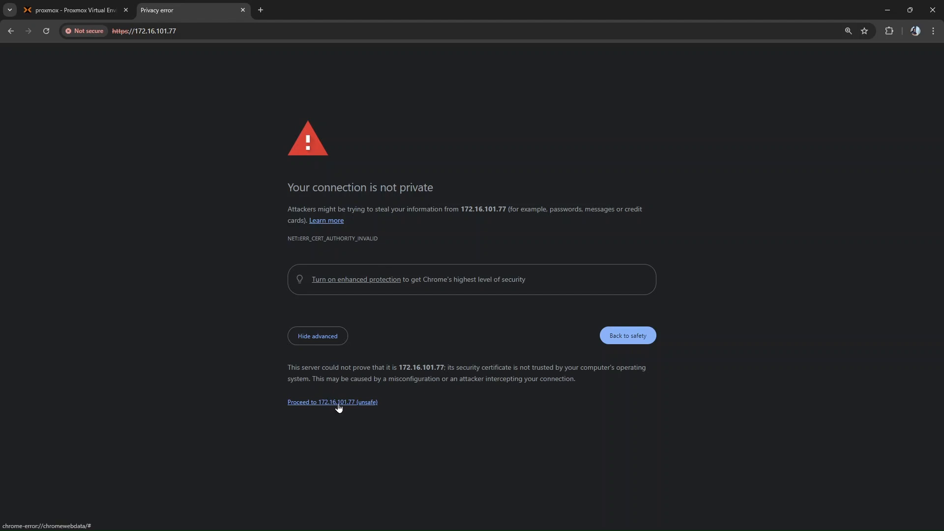
click(338, 402)
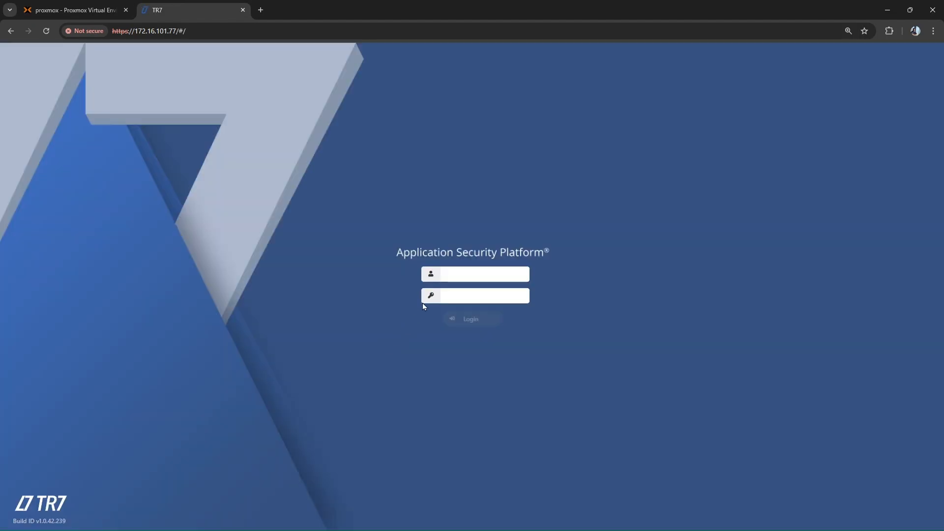
- Log in to the TR7 web interface as admin with the account password
click(459, 275)
text(admin)
key(Tab)
text(admin)
key(Return)
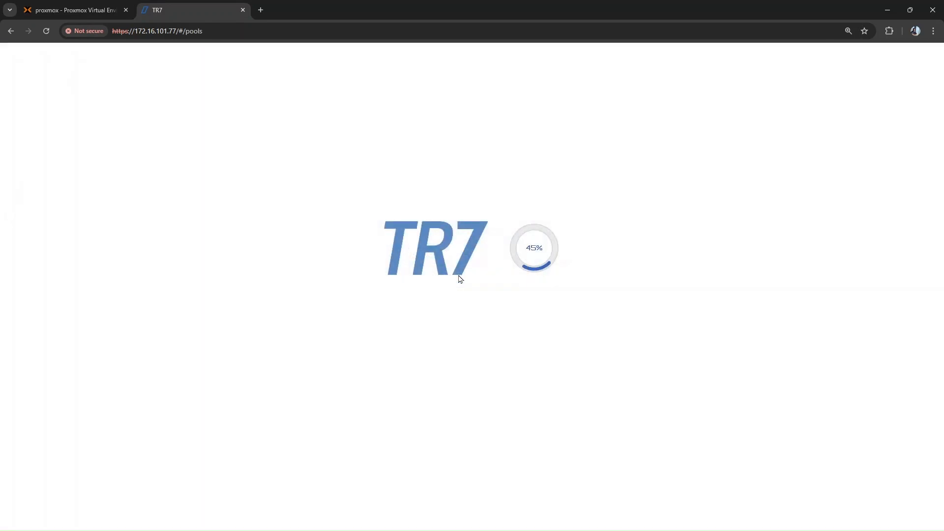
click(557, 169)
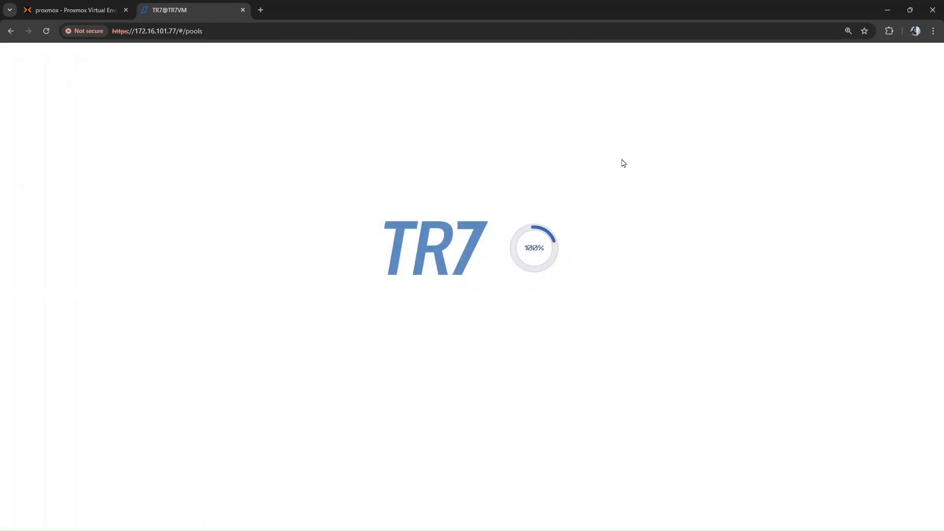
- Enlarge the page and examine the device ID in the license settings and the update server address in the update settings
key(ctrl+plus)
key(ctrl+plus)
key(ctrl+plus)
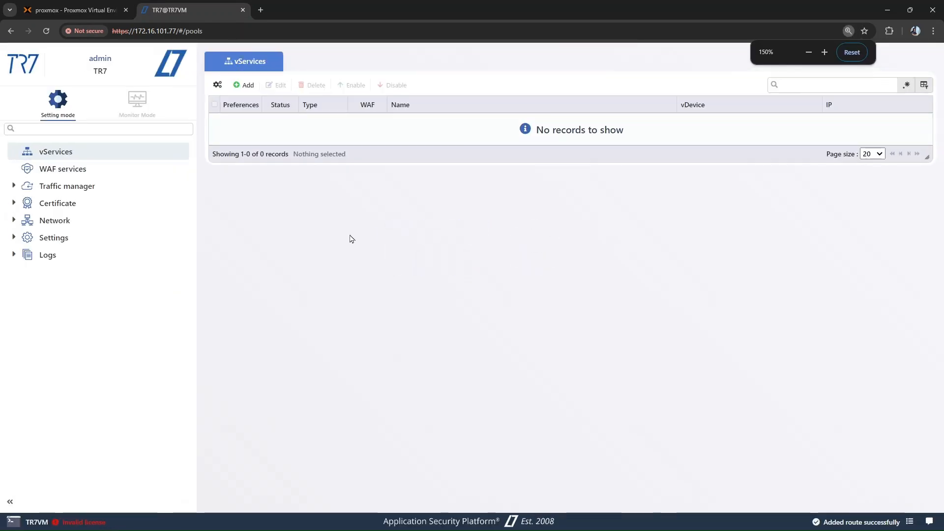
click(154, 277)
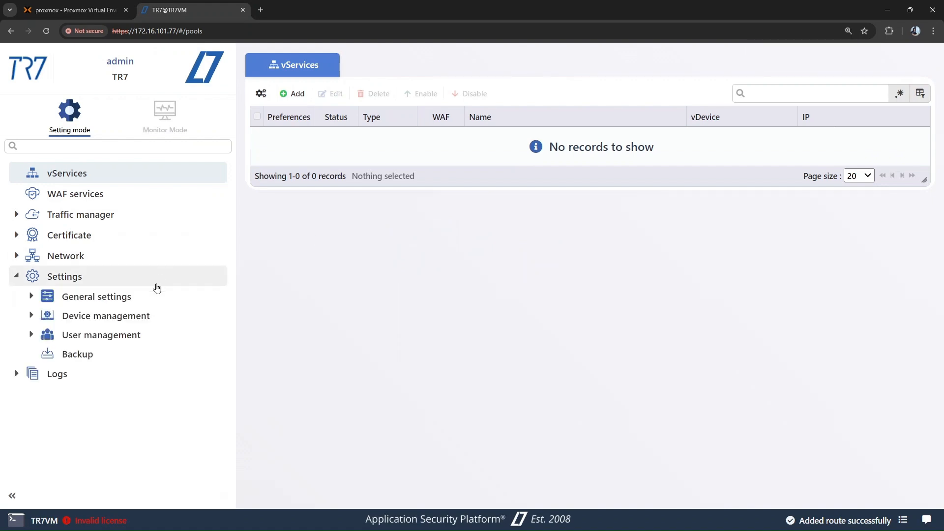
click(148, 297)
click(144, 318)
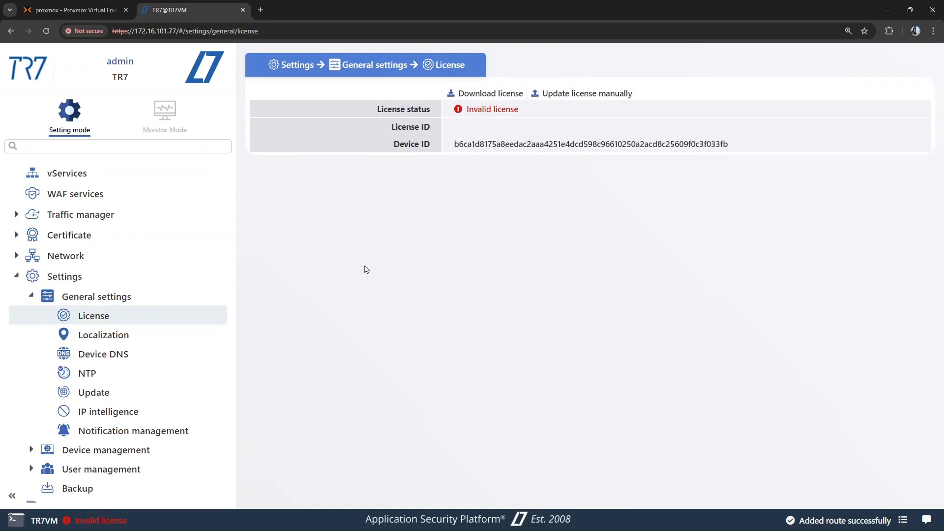
double_click(493, 146)
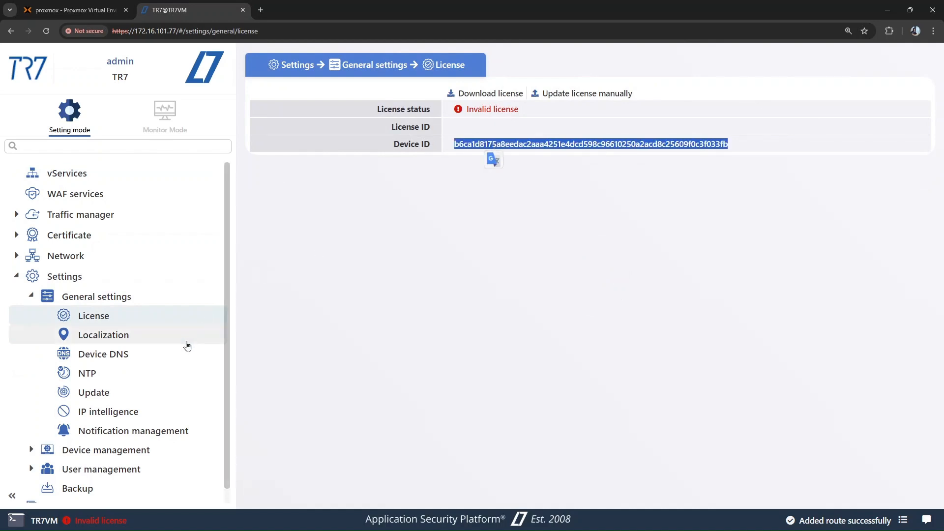
click(126, 390)
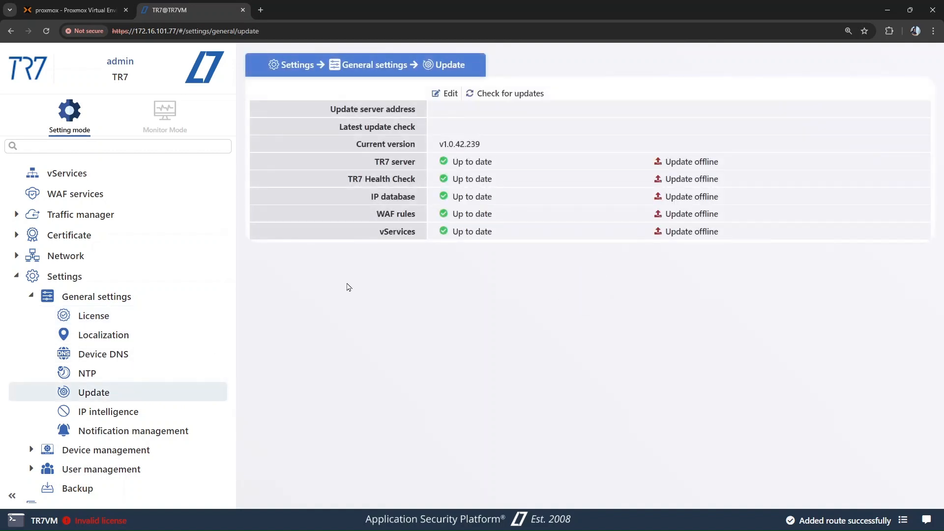
triple_click(387, 112)
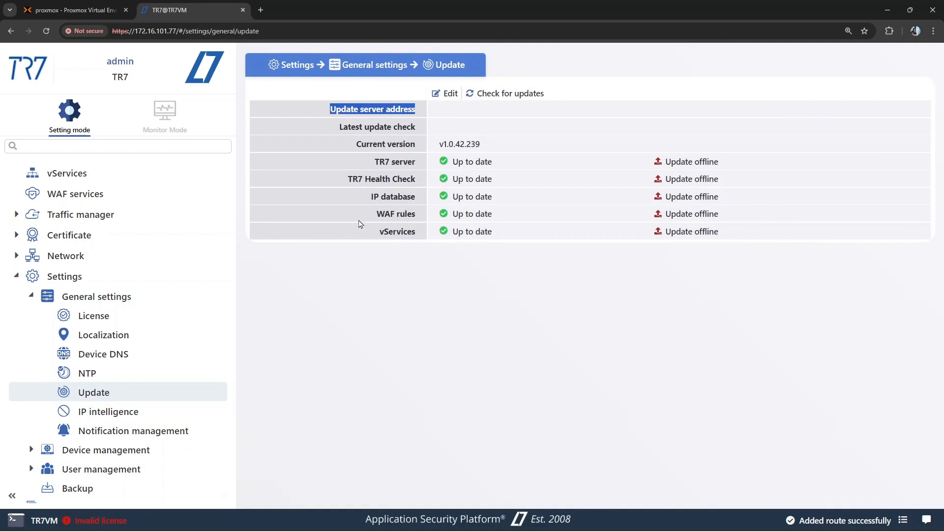
- Look at the License ID and License key fields of the manual license update form and close it
click(185, 317)
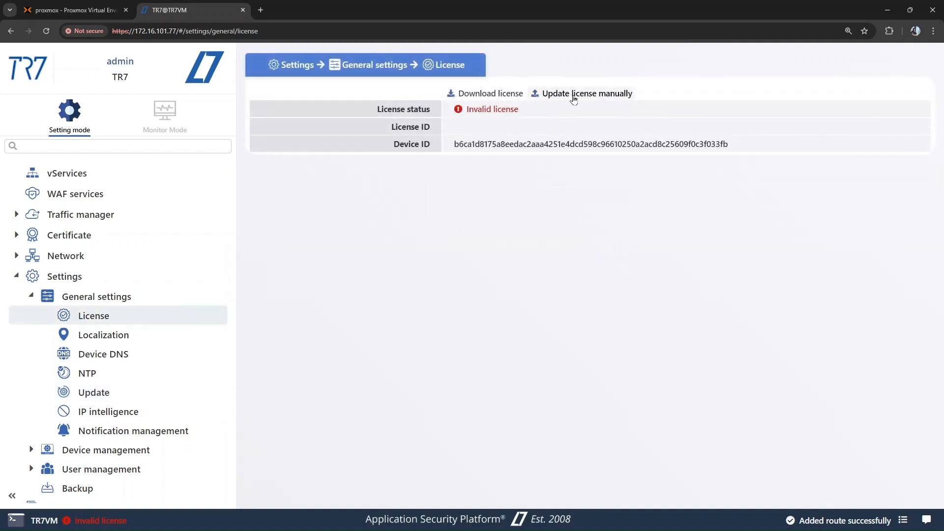
click(573, 99)
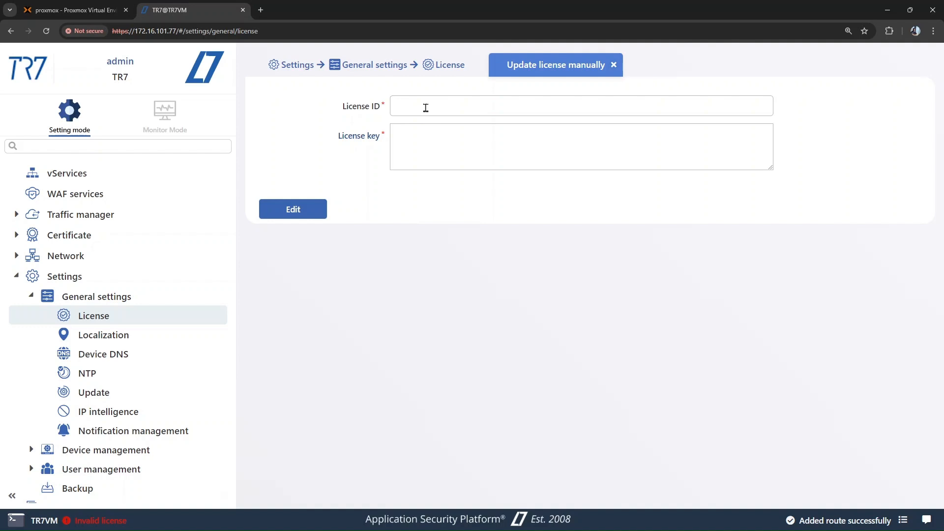
click(421, 126)
click(615, 66)
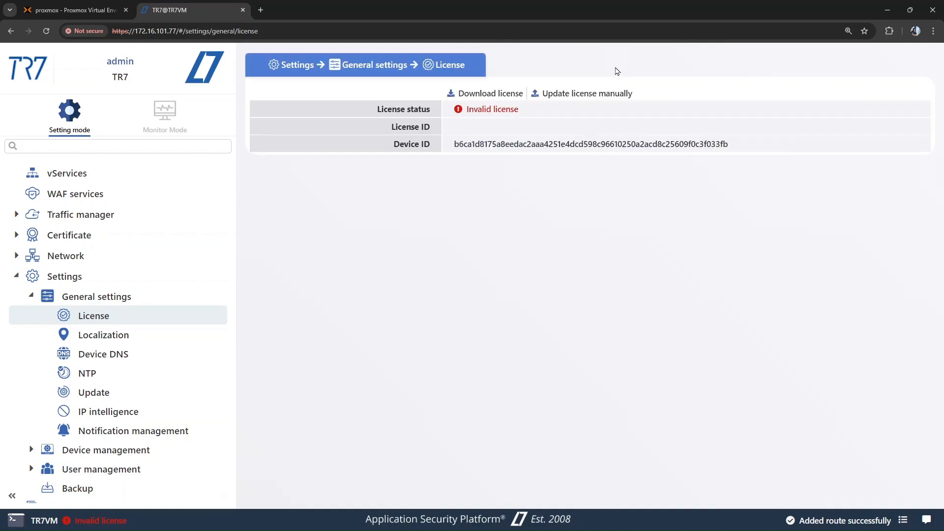
- Set 8.8.8.8 as the DNS server in the Device DNS settings and save it
click(189, 355)
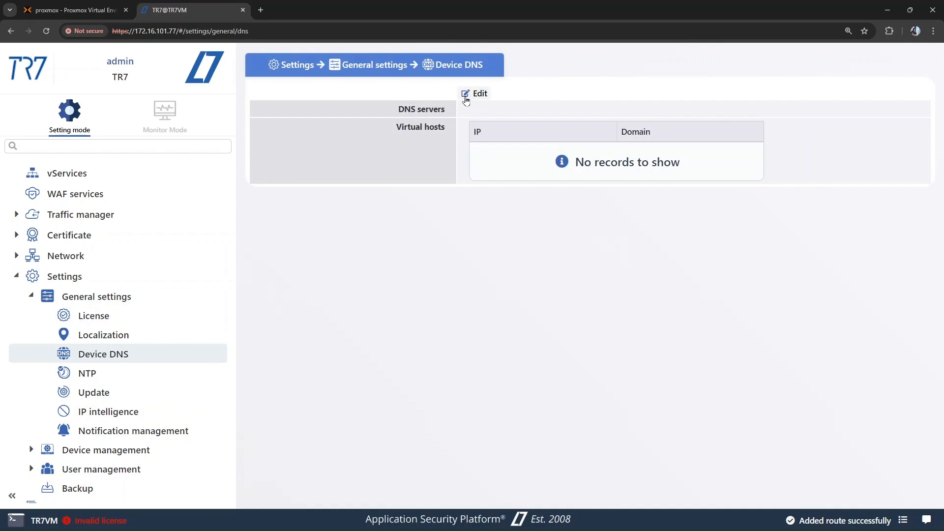
click(475, 93)
text(8.8.8.8)
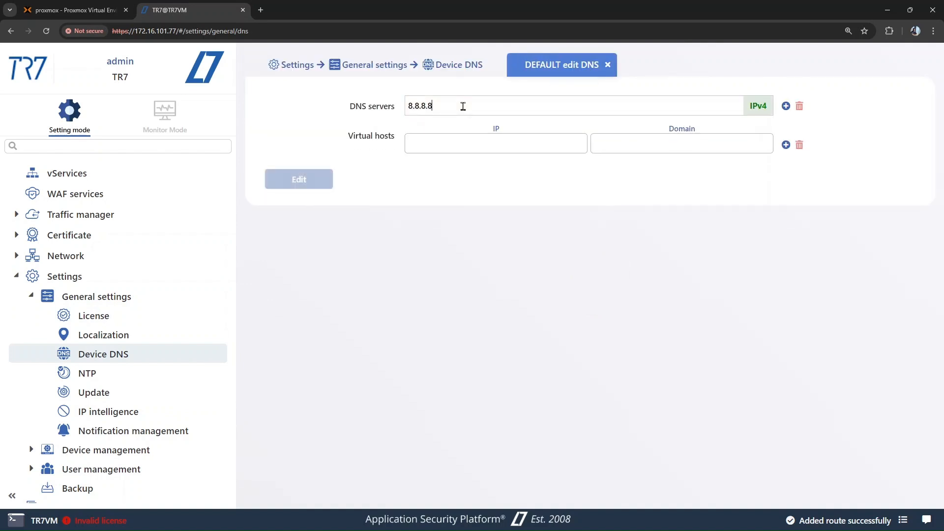
click(302, 184)
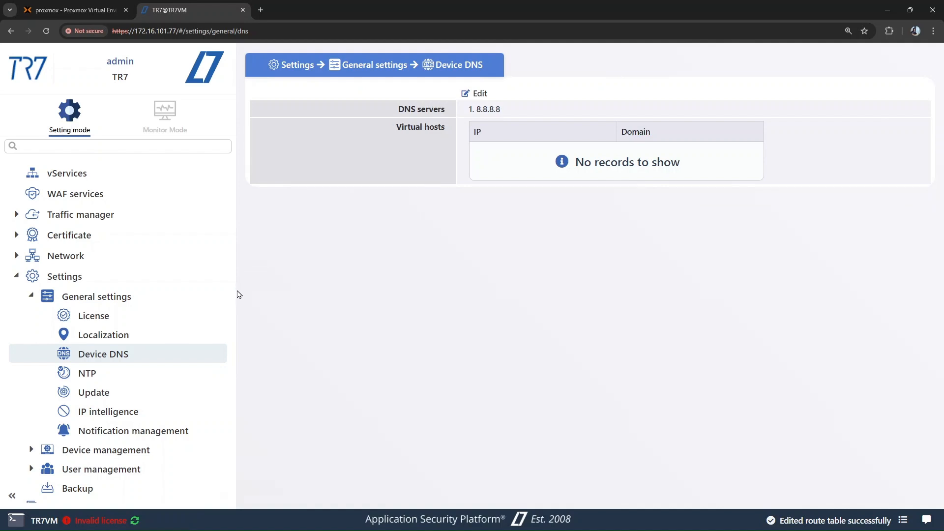
click(185, 392)
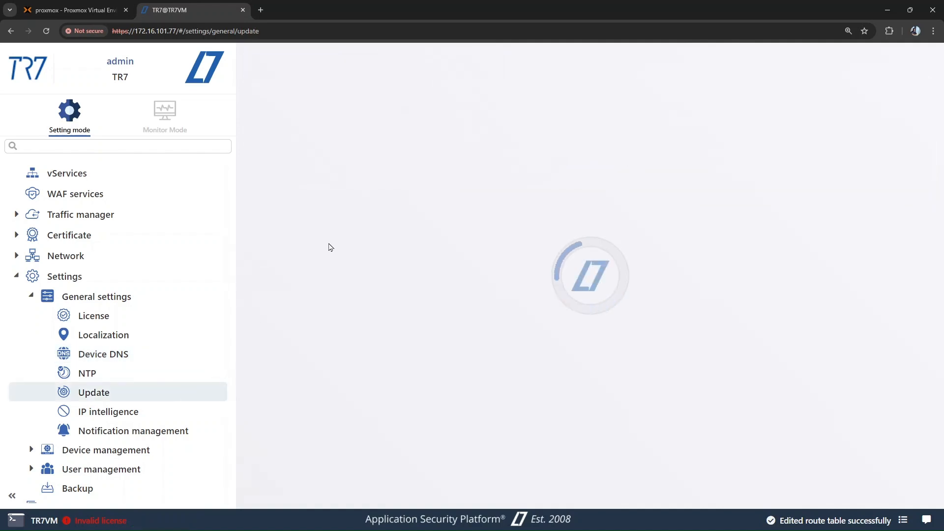
click(449, 93)
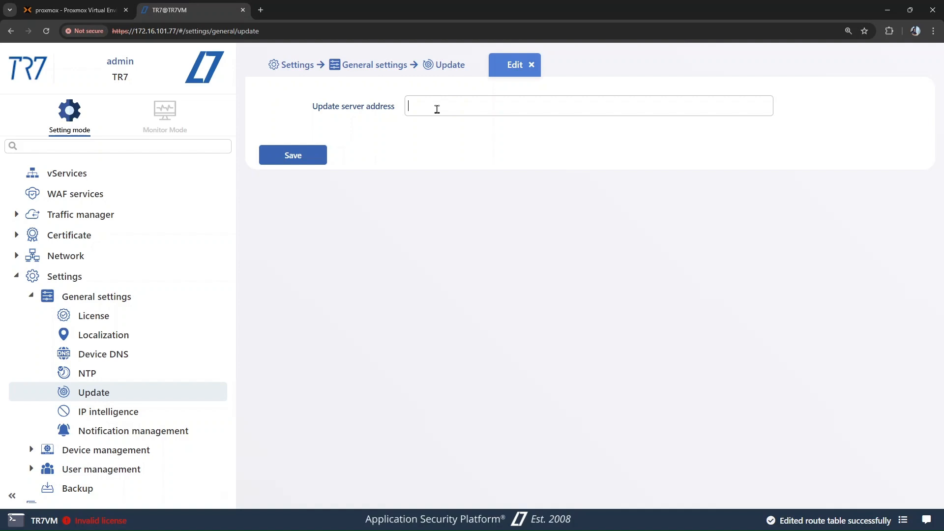
text(https://latestupdate.tr7.com/)
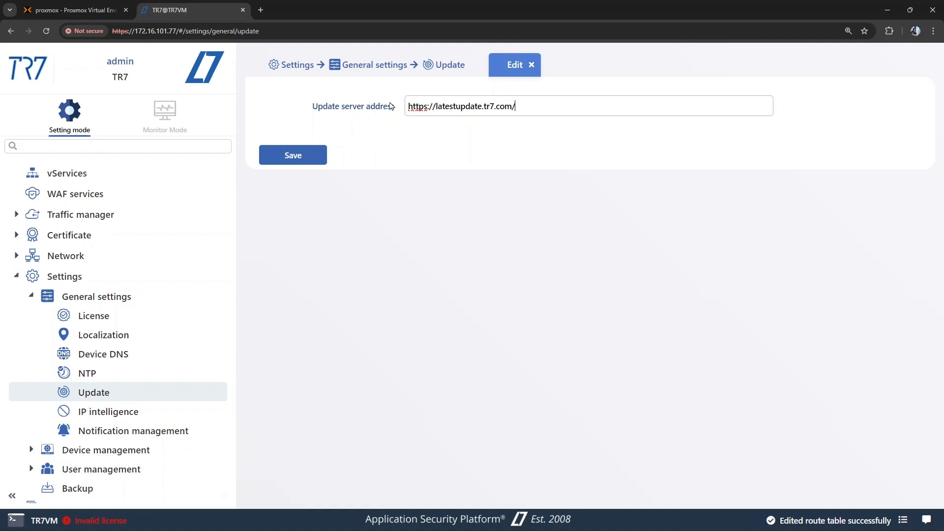
click(316, 157)
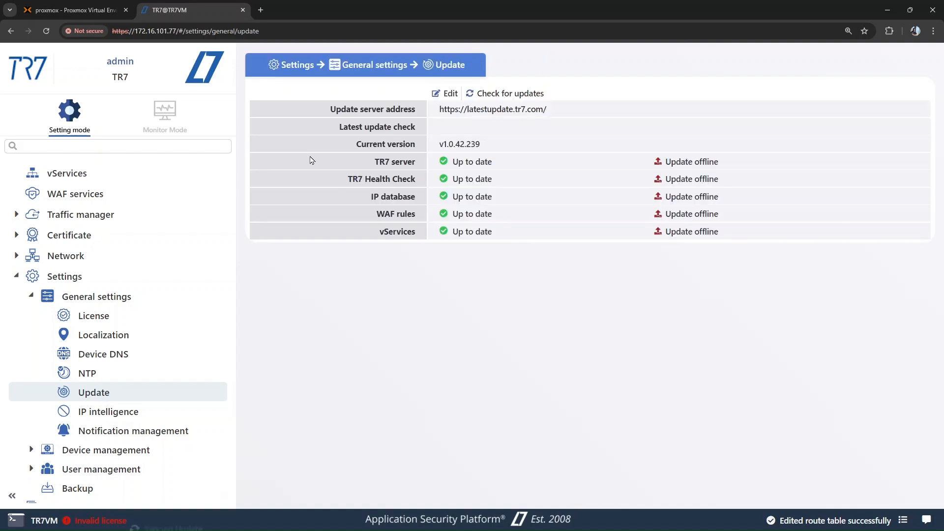
click(157, 317)
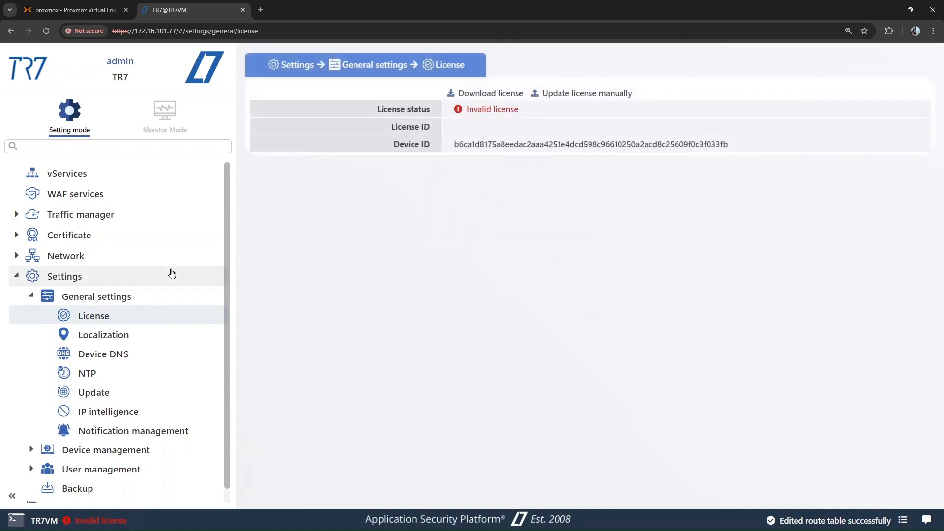
- Download the license from the server in the license settings and dismiss the completion dialog
double_click(483, 146)
click(417, 182)
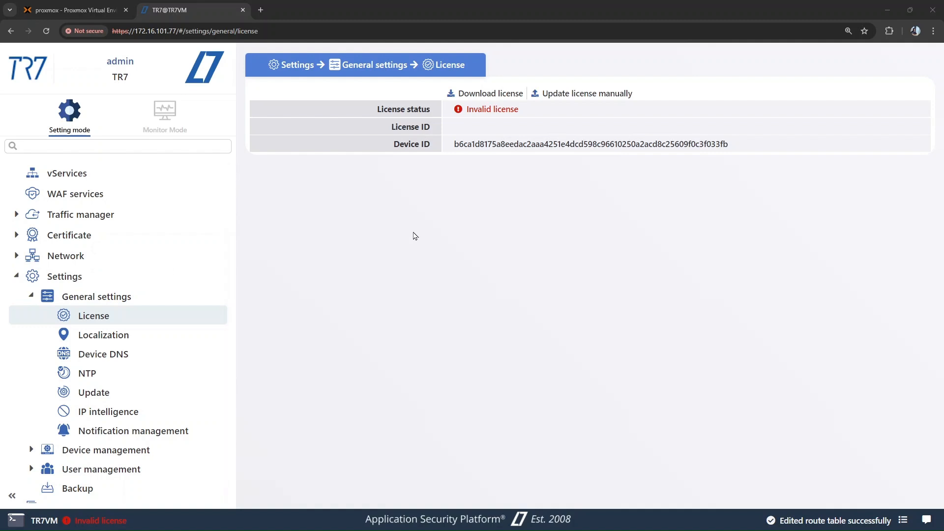
click(489, 94)
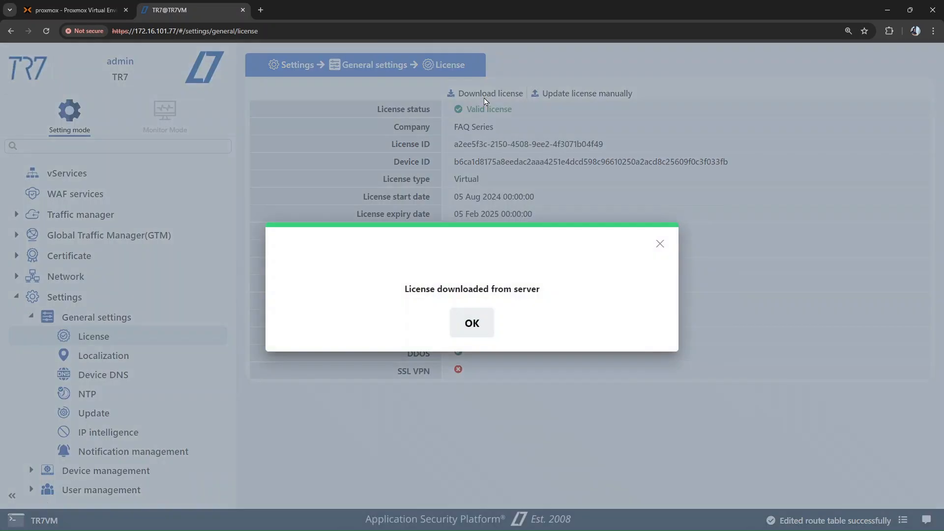
click(468, 330)
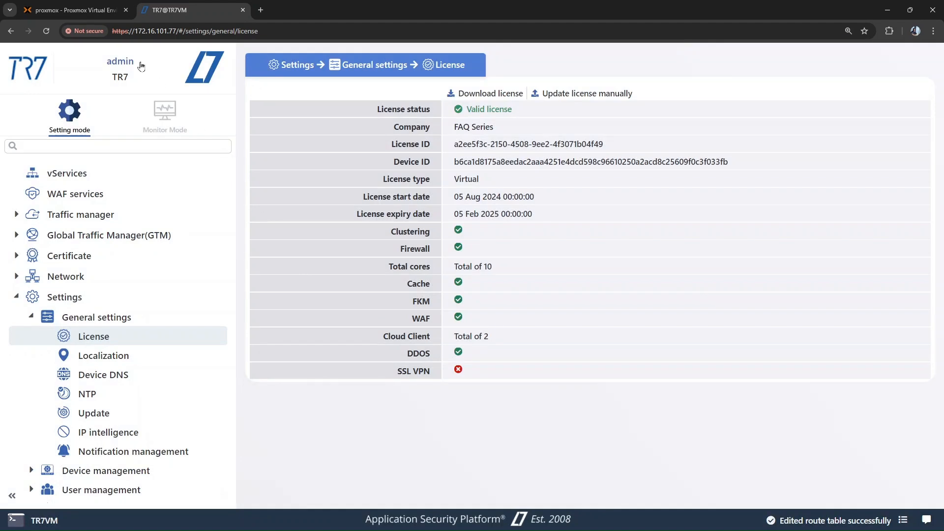
- Return to Proxmox and attach TR702's unused disk as a VirtIO Block device
click(92, 12)
click(56, 112)
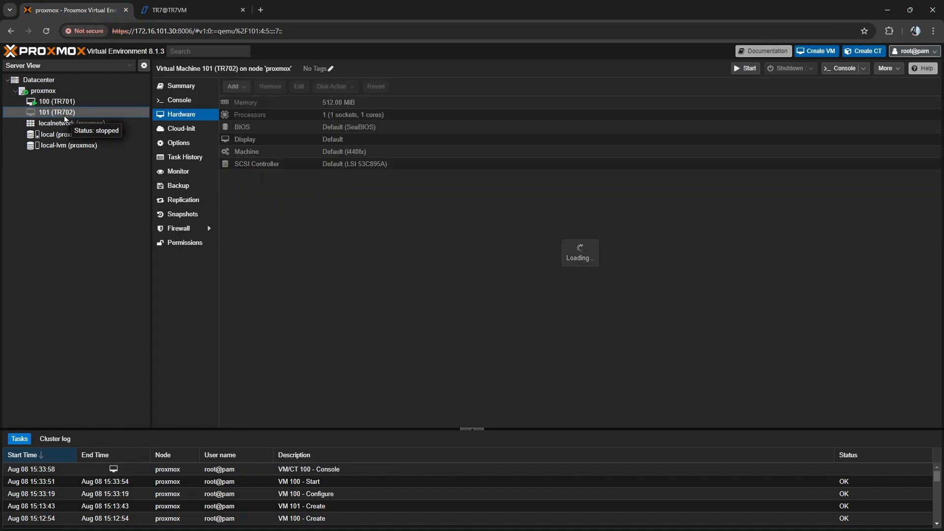
double_click(291, 188)
click(430, 284)
click(423, 315)
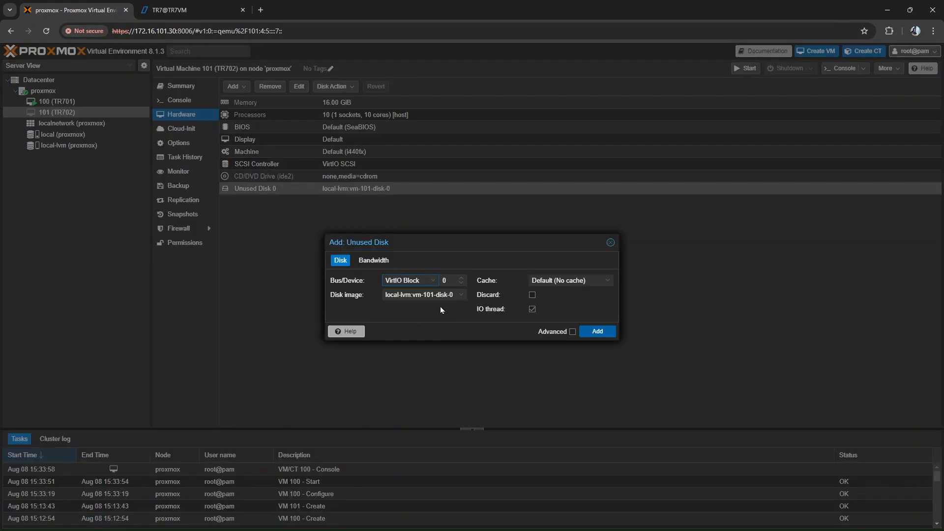
click(590, 331)
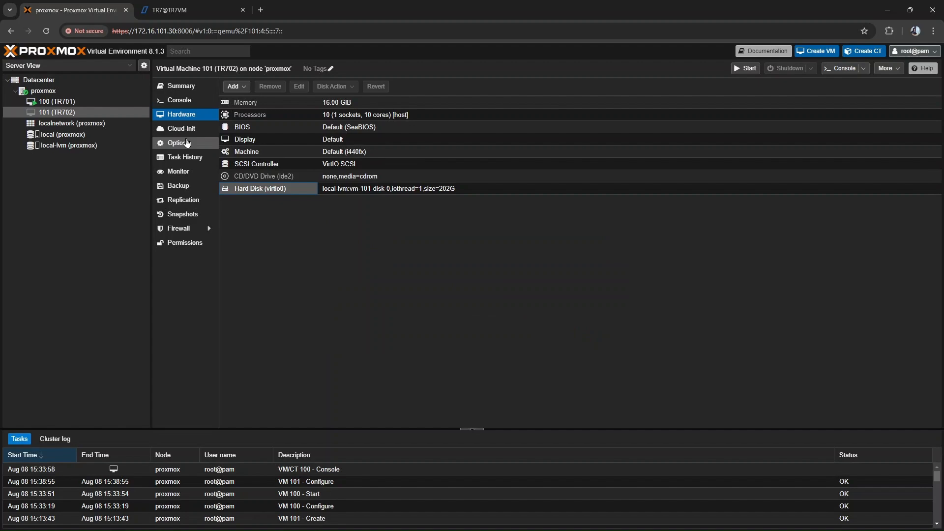
- Set TR702's boot order to start from virtio0 first, with ide2 disabled
click(181, 142)
double_click(261, 148)
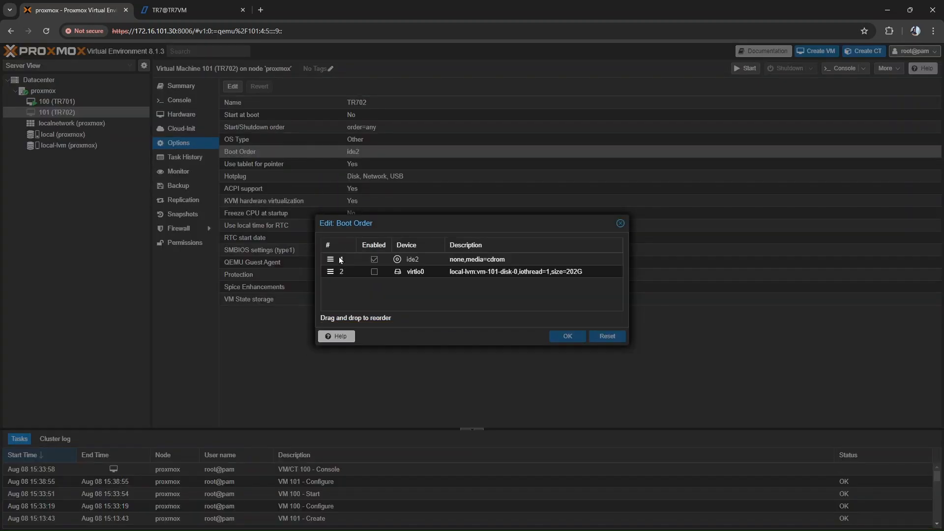
click(374, 260)
drag(330, 271, 330, 256)
click(374, 259)
click(574, 339)
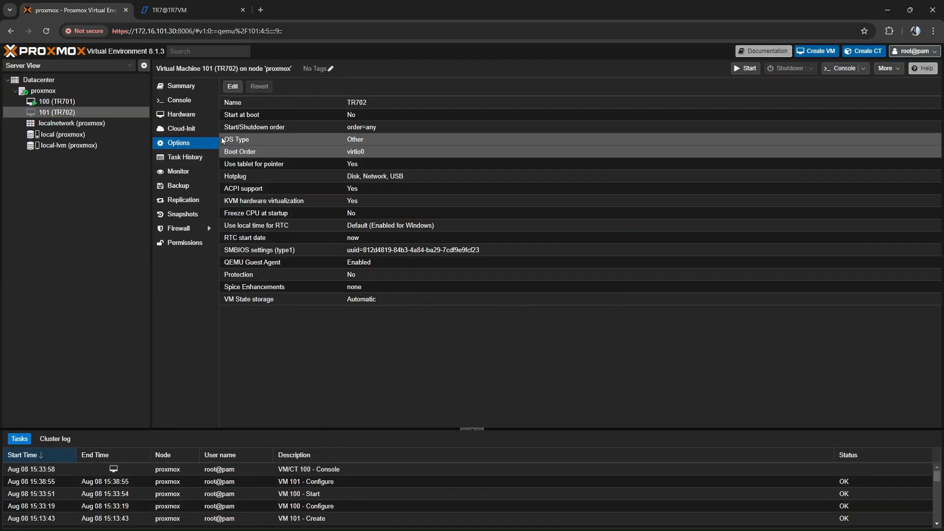
- Add the first two network devices to TR702 on bridge vmbr0 with the VirtIO (paravirtualized) model
click(181, 115)
click(235, 86)
click(255, 123)
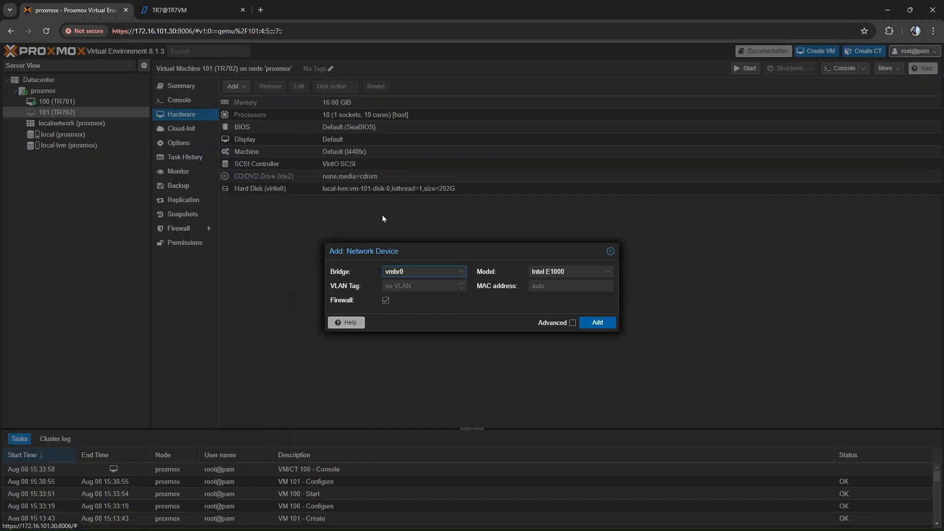
click(598, 323)
click(240, 90)
click(256, 122)
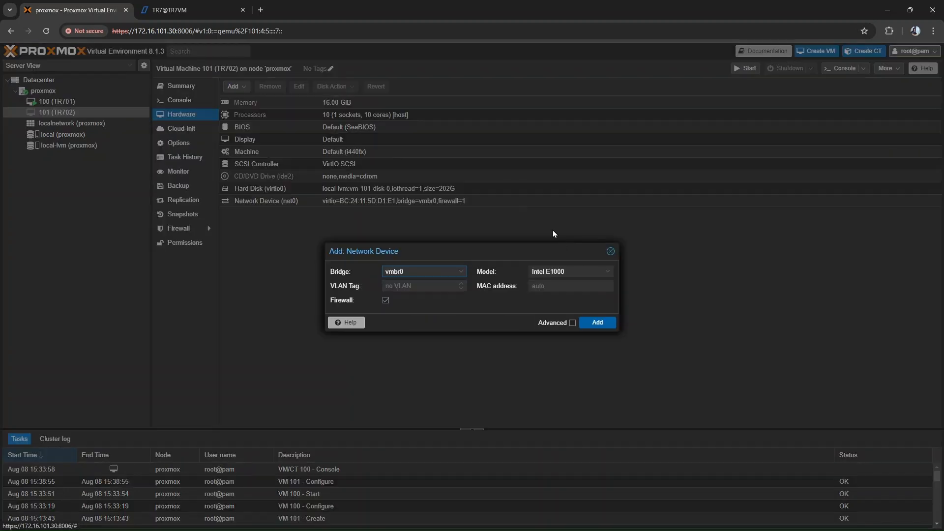
click(581, 272)
click(566, 301)
click(598, 323)
- Add a third and a fourth VirtIO (paravirtualized) network device to TR702 on bridge vmbr0
click(238, 87)
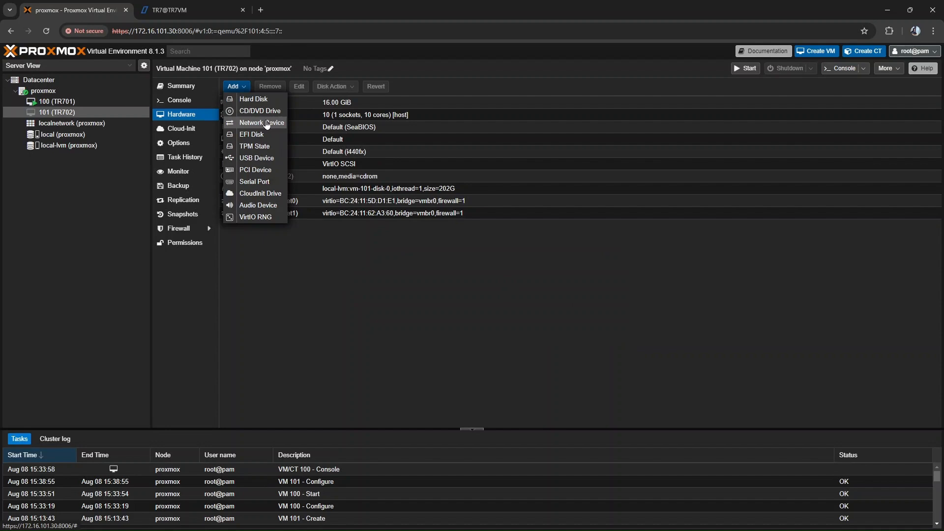
click(256, 122)
click(580, 272)
click(566, 302)
click(599, 322)
click(240, 87)
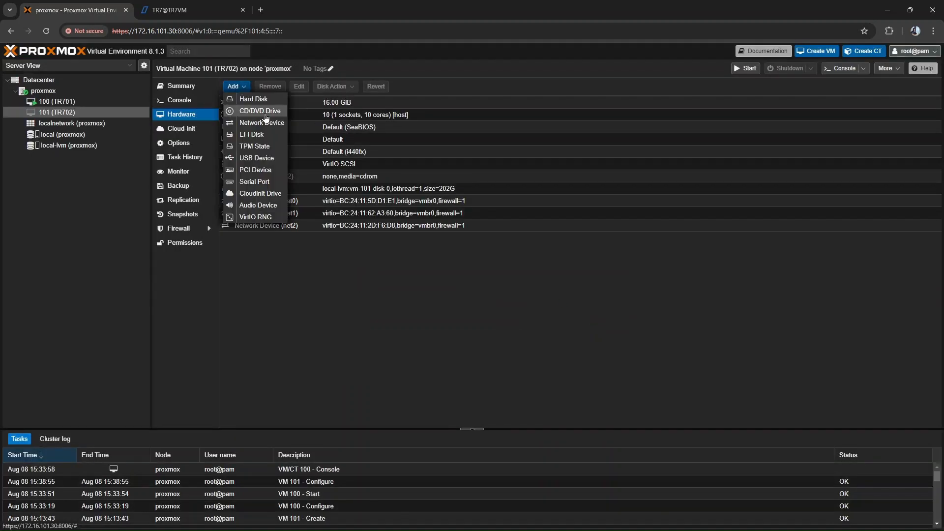
click(256, 123)
click(580, 272)
click(566, 301)
click(598, 323)
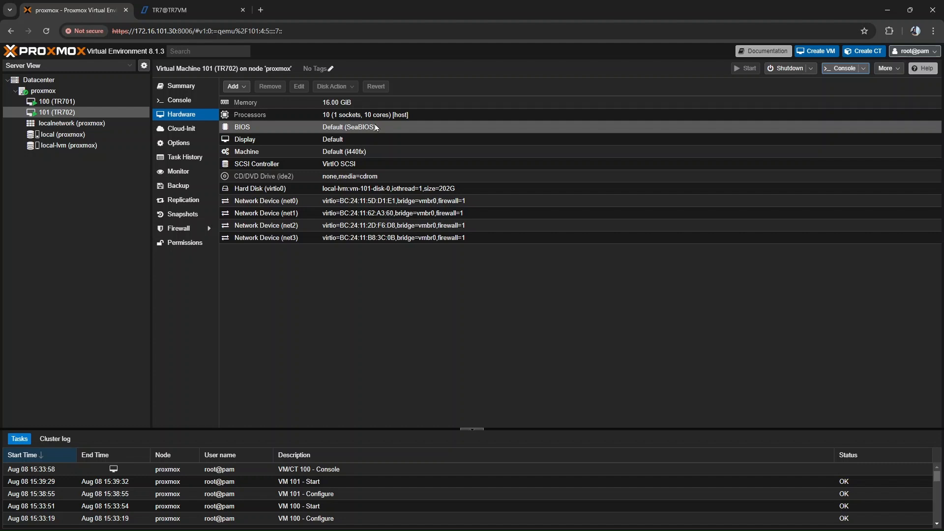
- Open the TR702 console, log in as the setup user and open the network interfaces options
double_click(61, 113)
drag(183, 12, 390, 30)
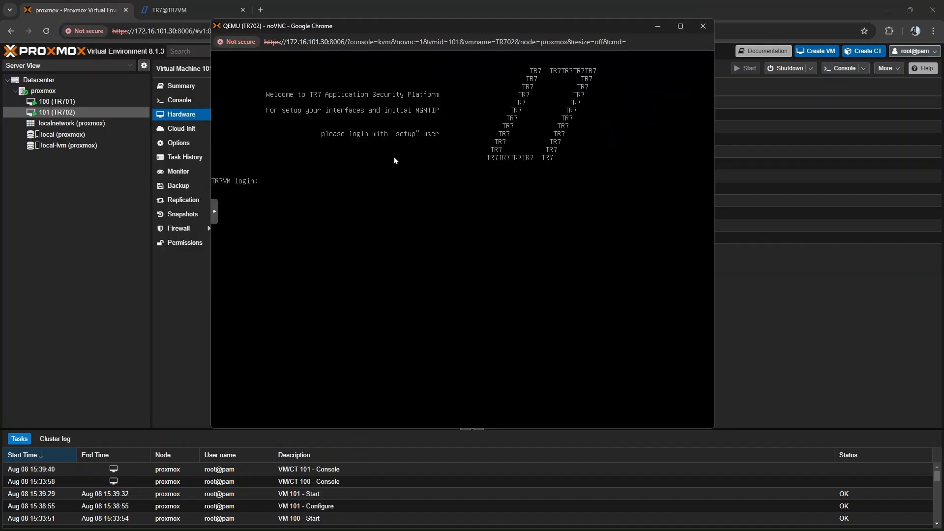
text(setup)
key(Return)
- Rename TR702's first network interface as MGMT and set its usage type to Management
key(Return)
key(Return)
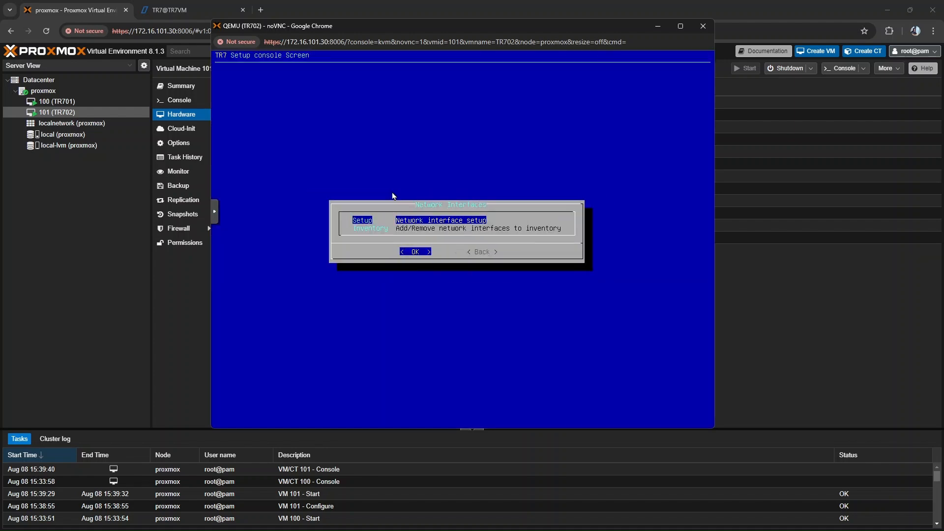
key(Return)
text(MGMT)
key(Return)
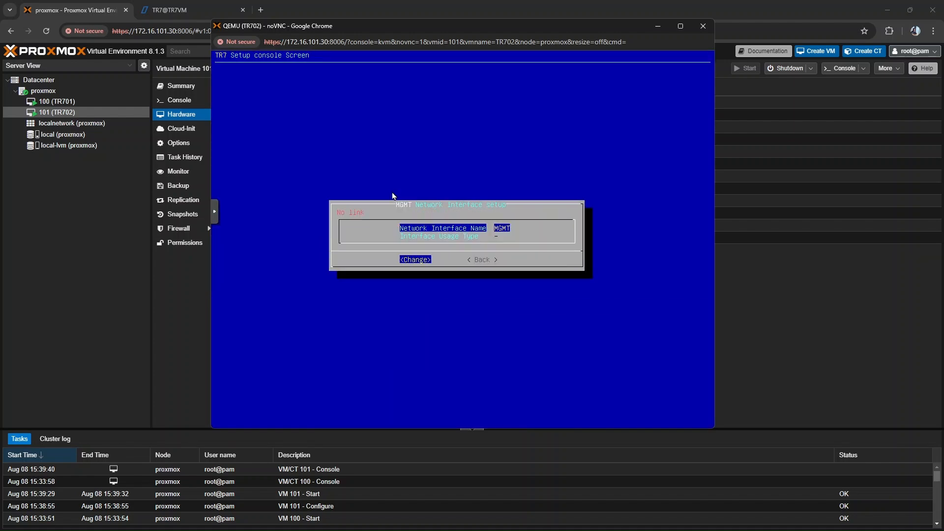
key(Down)
key(Return)
key(space)
- Rename TR702's second network interface as SYNC and set its usage type to Sync
key(Return)
key(Tab)
key(Return)
key(Down)
key(Return)
key(Return)
text(SYNC)
key(Return)
key(Down)
key(Return)
key(Down)
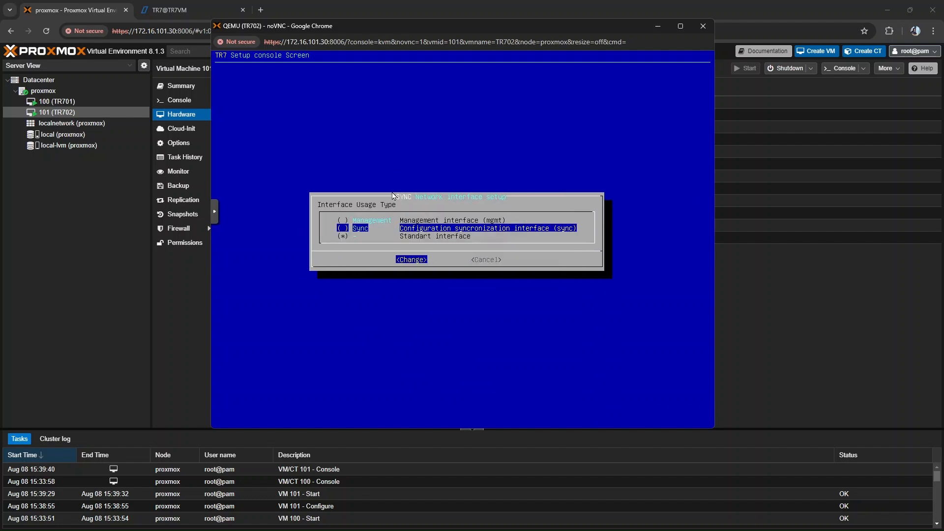
key(space)
key(Return)
key(Tab)
key(Return)
- Change the bridge of TR702's network device net1 to vmbr1 in Proxmox and return to the console
click(164, 278)
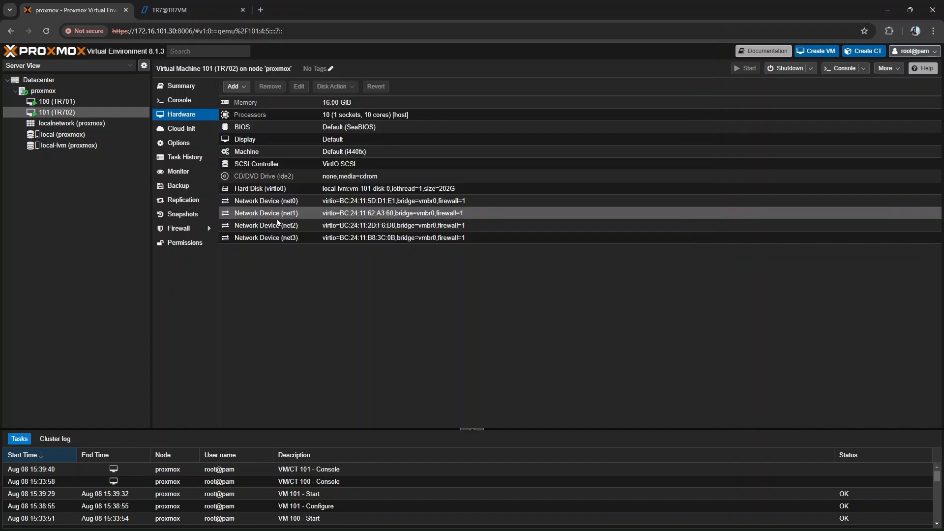
double_click(373, 214)
click(419, 270)
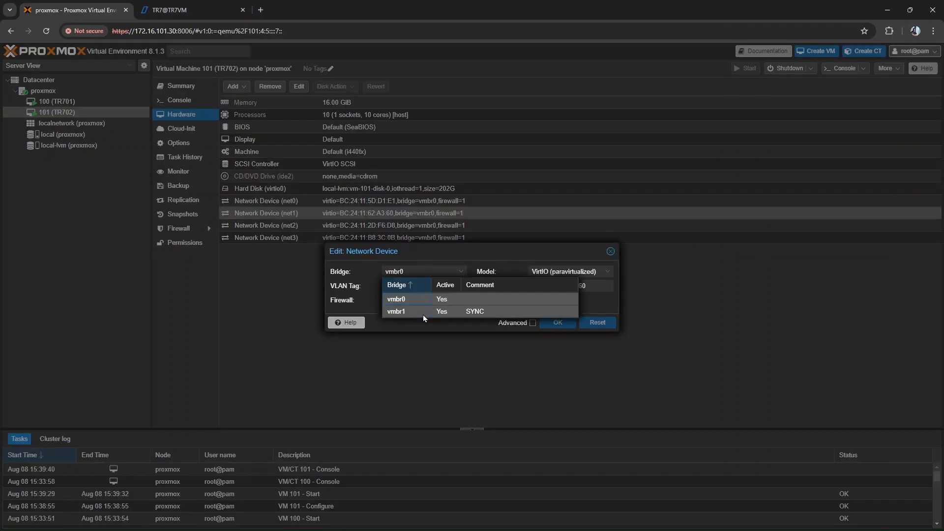
click(423, 314)
click(555, 324)
key(alt+Tab)
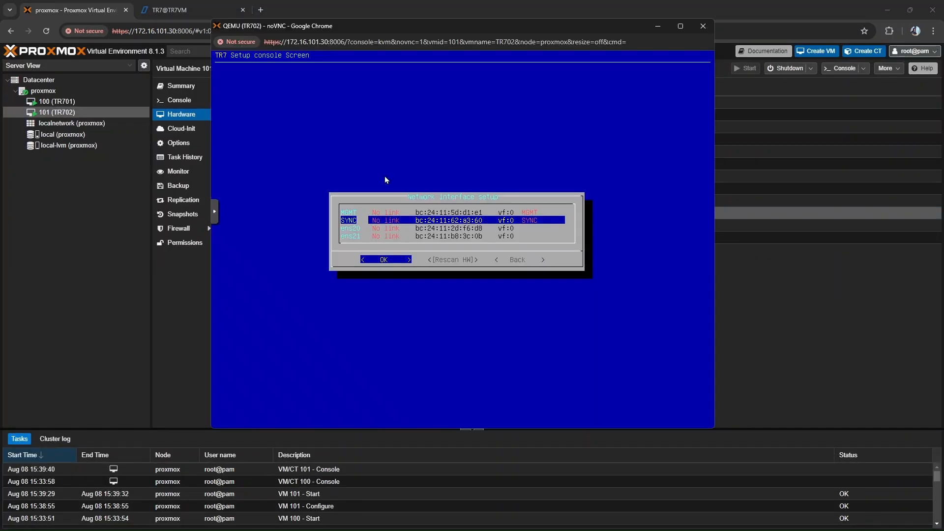
- Rename TR702's third network interface as ETH-1, keeping the standard usage type
key(Down)
key(Return)
key(Return)
text(ETH-1)
- Rename TR702's fourth network interface as ETH-2 and leave the network interface setup
key(Return)
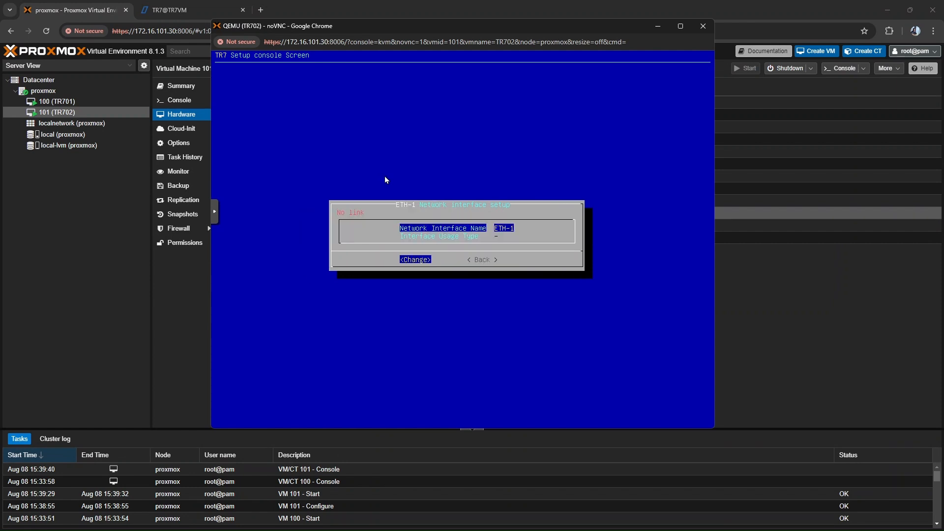
key(Escape)
key(Down)
key(Down)
key(Return)
key(Return)
text(ETH-2)
key(Return)
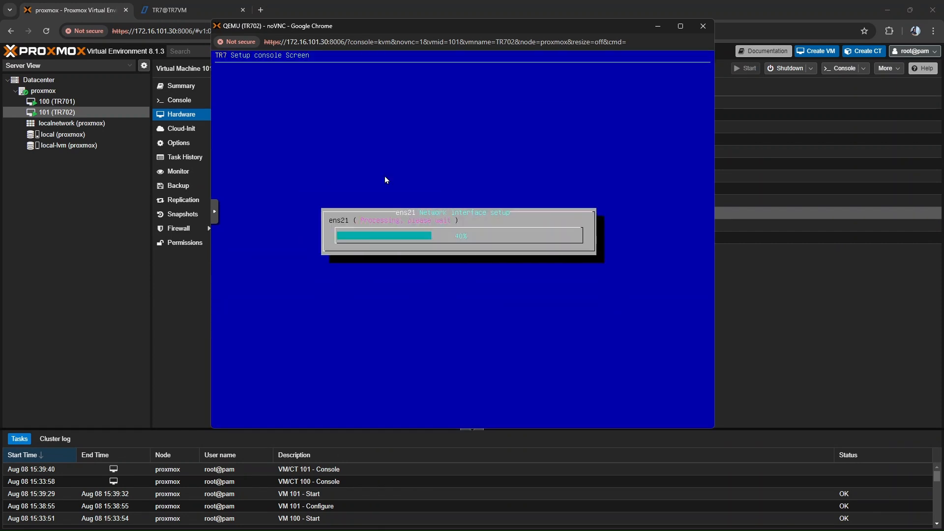
key(Escape)
key(Tab)
- Add the management IP 172.16.101.78/24 with gateway 172.16.101.1 to TR702's MGMT interface
key(Return)
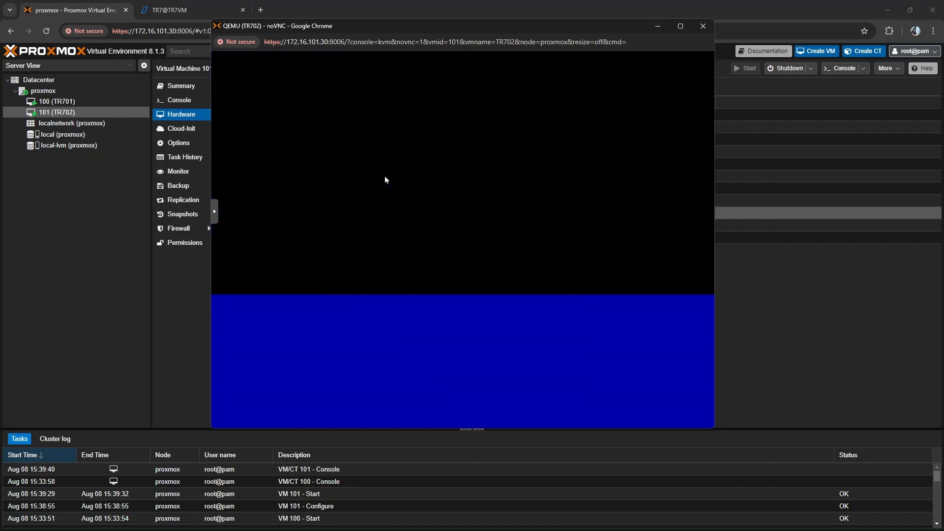
key(Down)
key(Return)
key(Return)
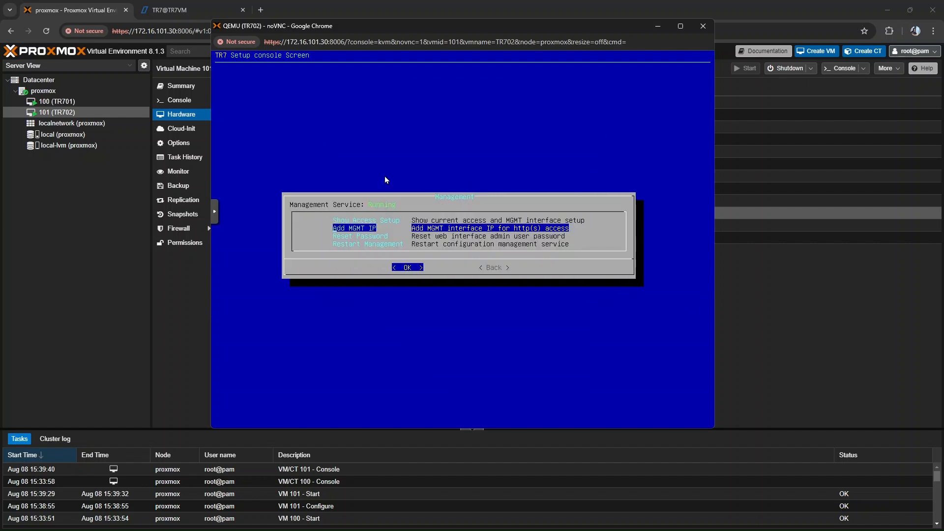
key(Return)
text(172.16.101.78/)
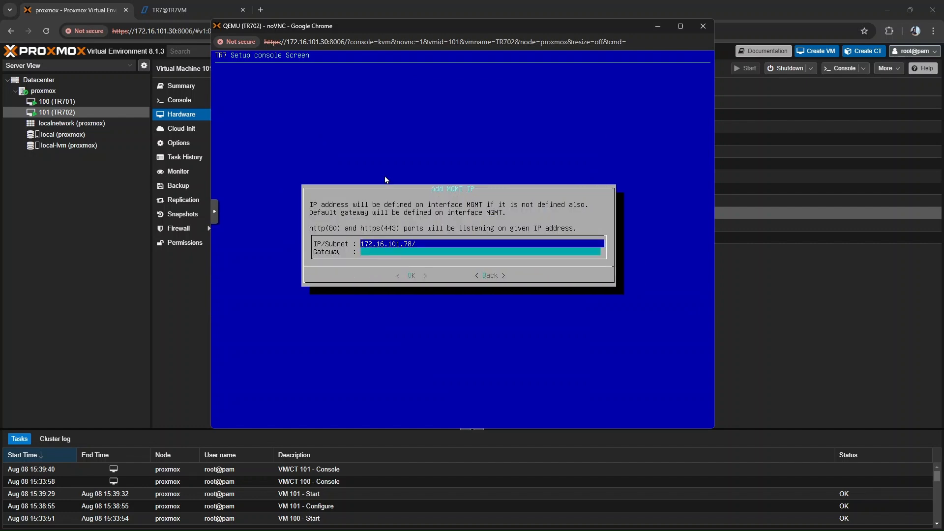
text(24)
key(Down)
text(172.16.101.)
key(Return)
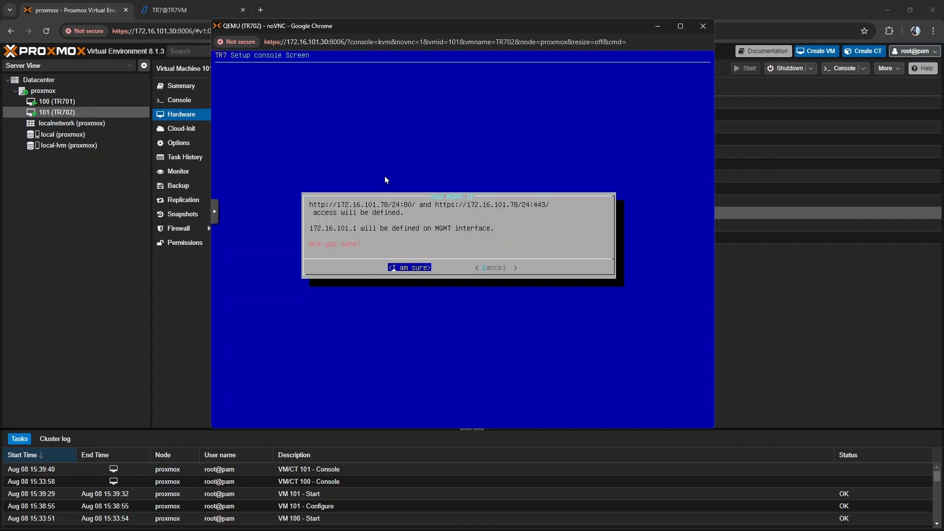
key(Return)
- Restart TR702's configuration management service and leave the management options
key(Down)
key(Down)
key(Down)
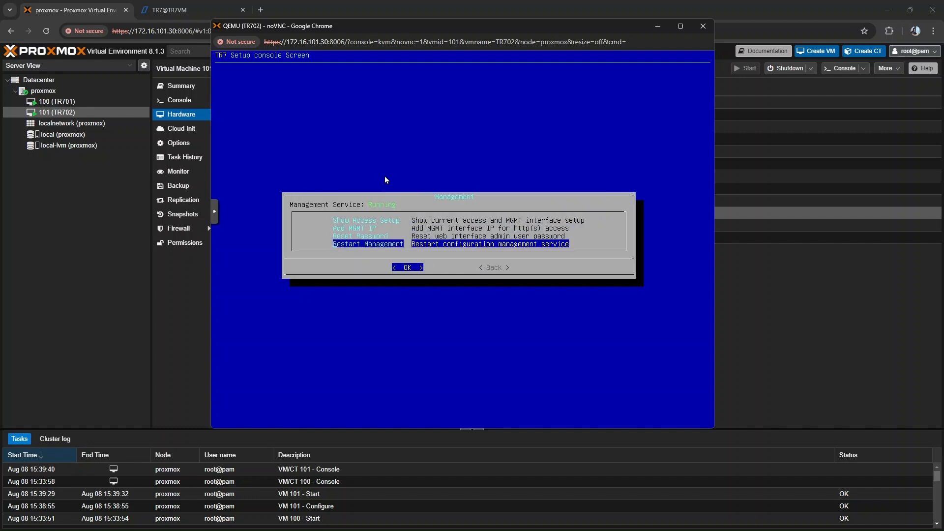
key(Return)
key(Tab)
key(Return)
- Reboot the TR702 appliance and close its console window once the login prompt is back
key(Down)
key(Down)
key(Down)
key(Return)
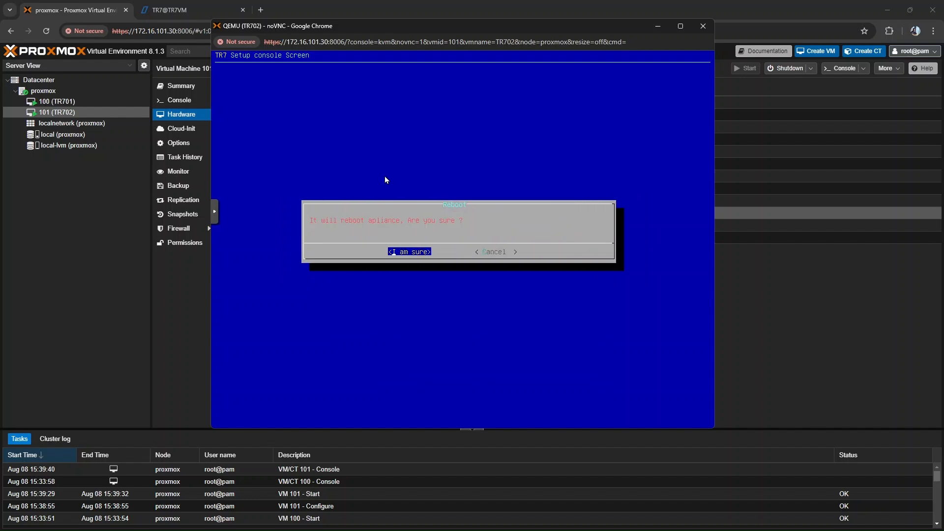
key(Return)
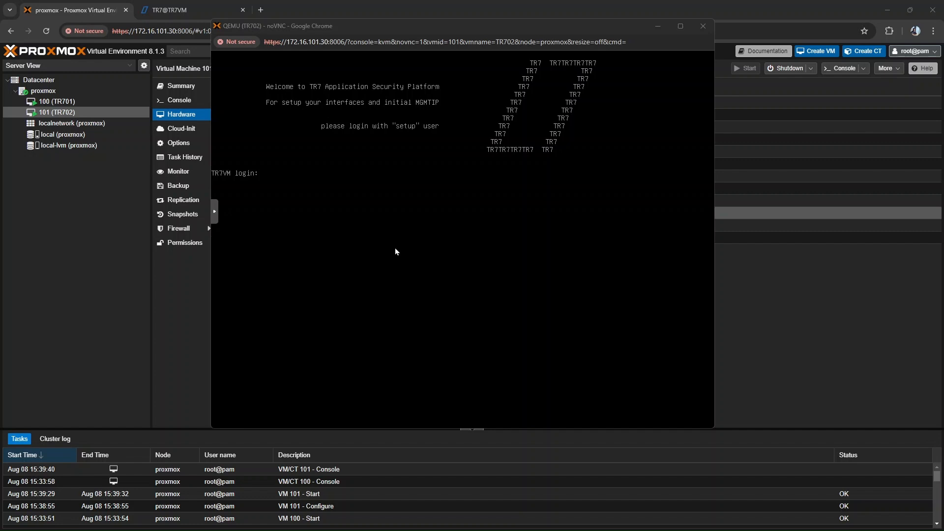
click(702, 26)
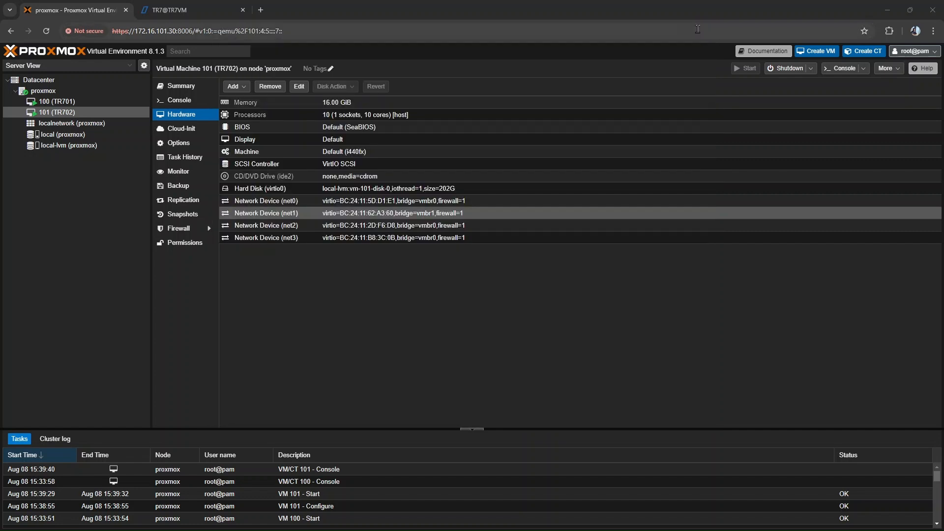
click(255, 13)
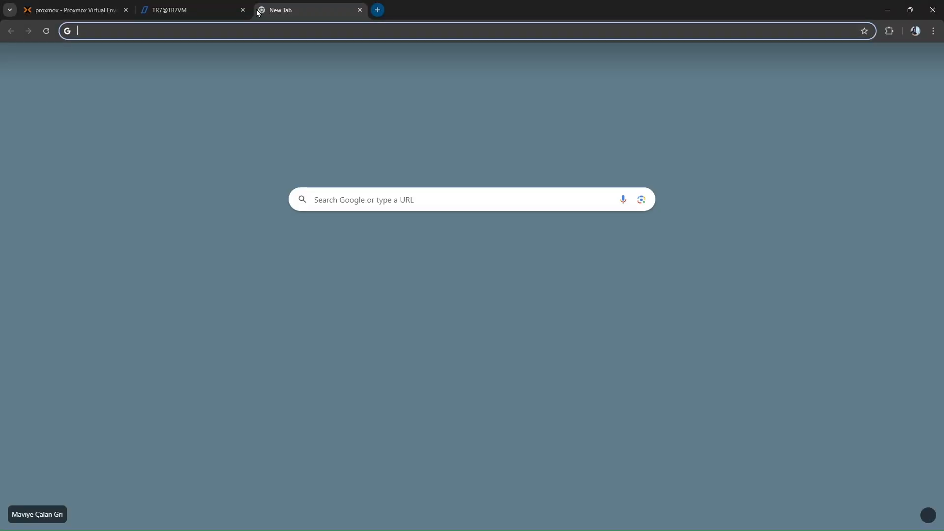
text(https://172ç1)
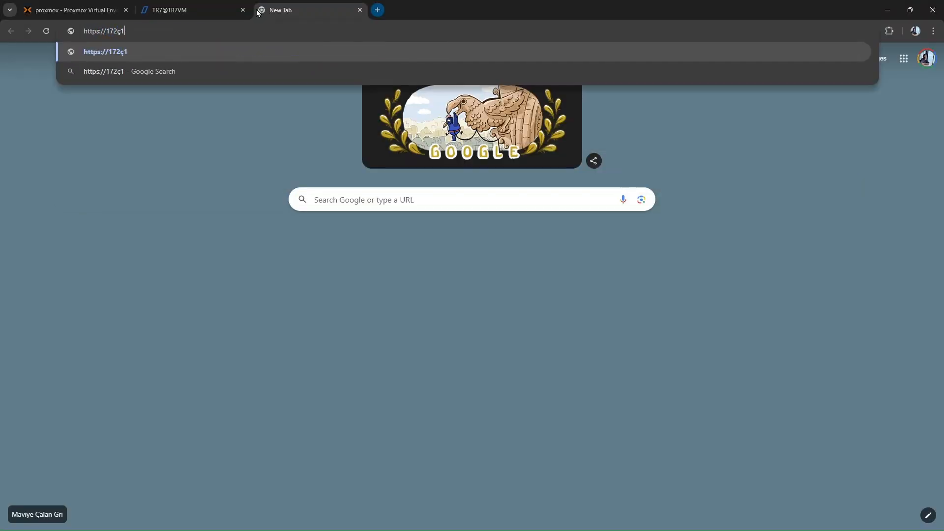
text(72.16.101.78)
key(Return)
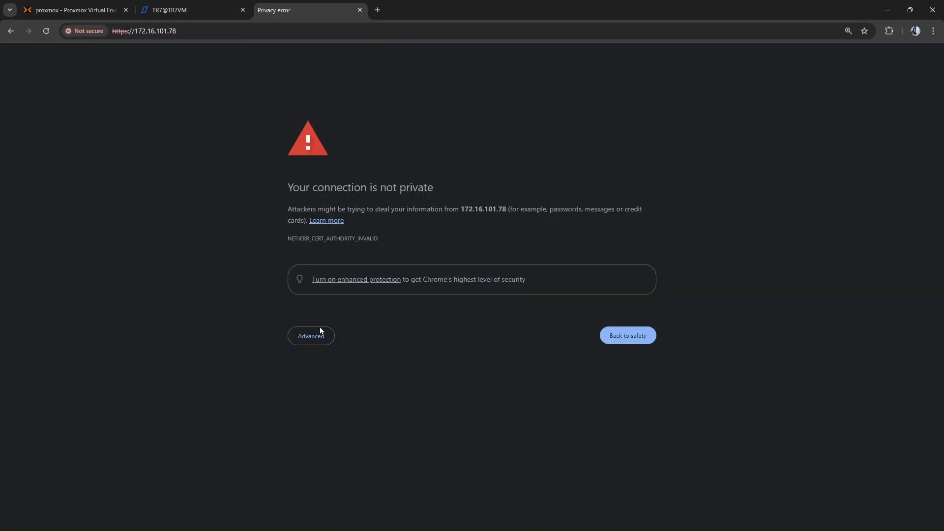
click(317, 333)
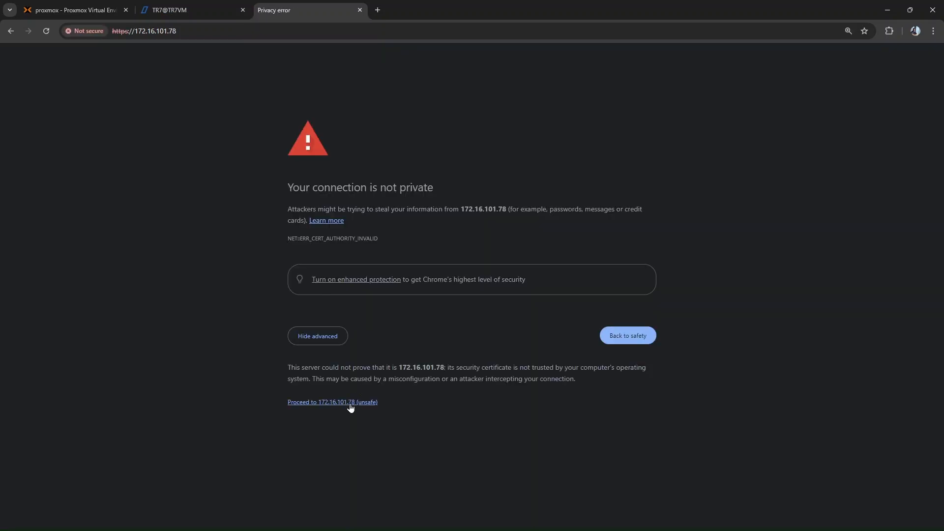
click(349, 405)
- Log in to the TR7 interface as admin with the account password and enlarge the page view
key(Tab)
text(••••)
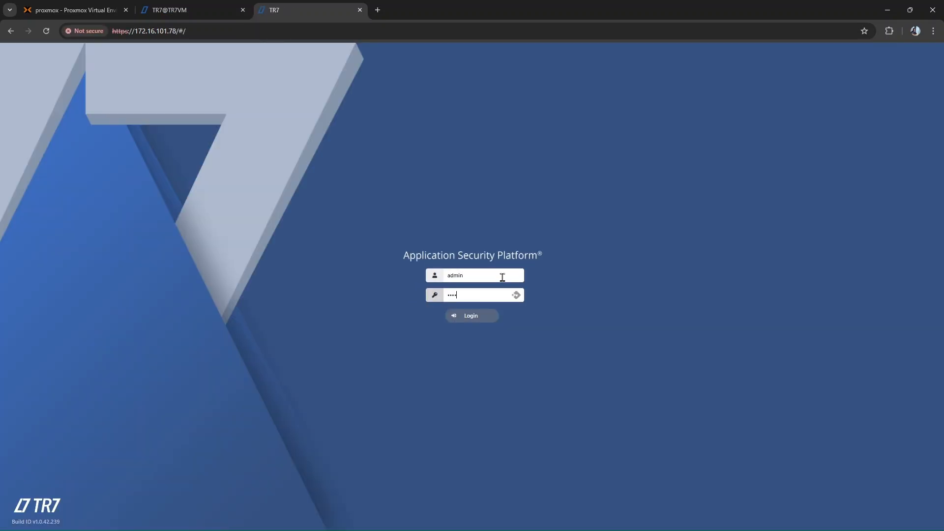
key(Return)
click(557, 168)
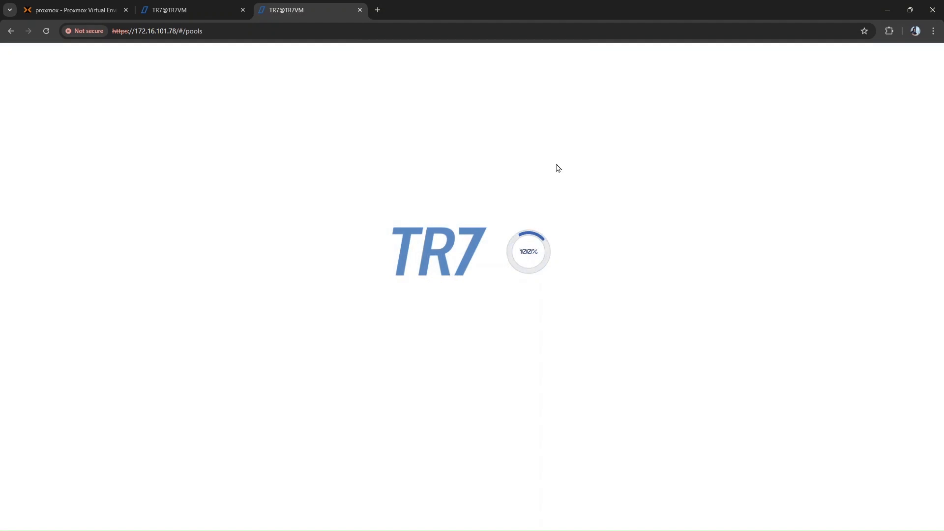
key(ctrl+equal)
key(ctrl+equal)
- Open the License page under General settings and select the Device ID of 172.16.101.78
click(54, 237)
click(105, 254)
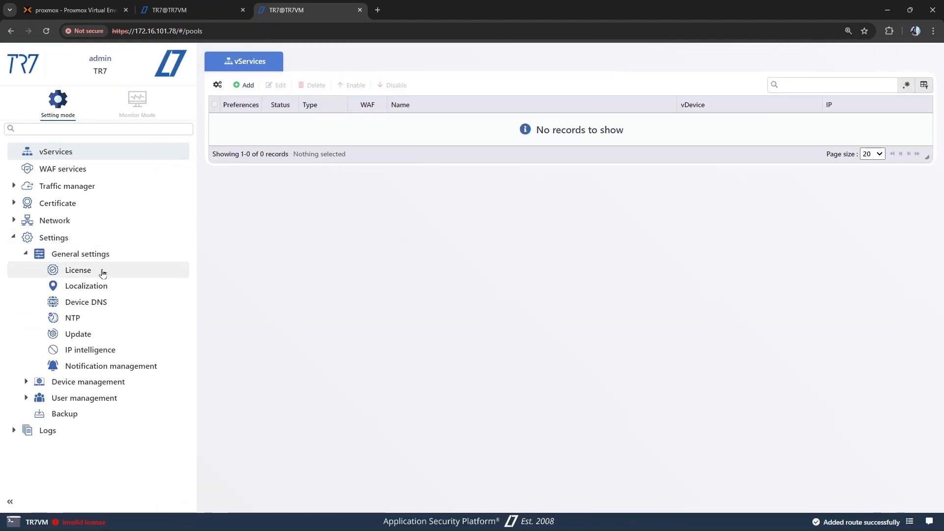
click(102, 270)
double_click(443, 127)
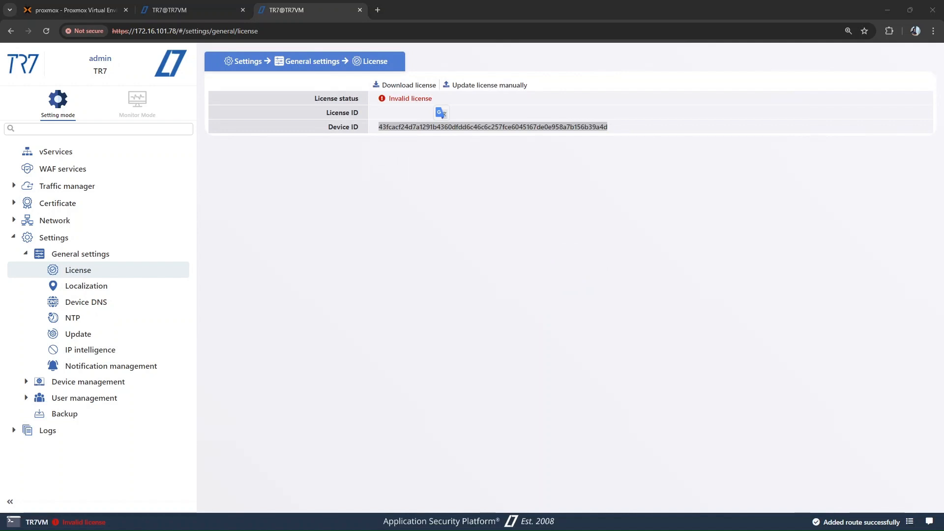
- Set the device DNS server to 8.8.8.8 and save it
click(127, 301)
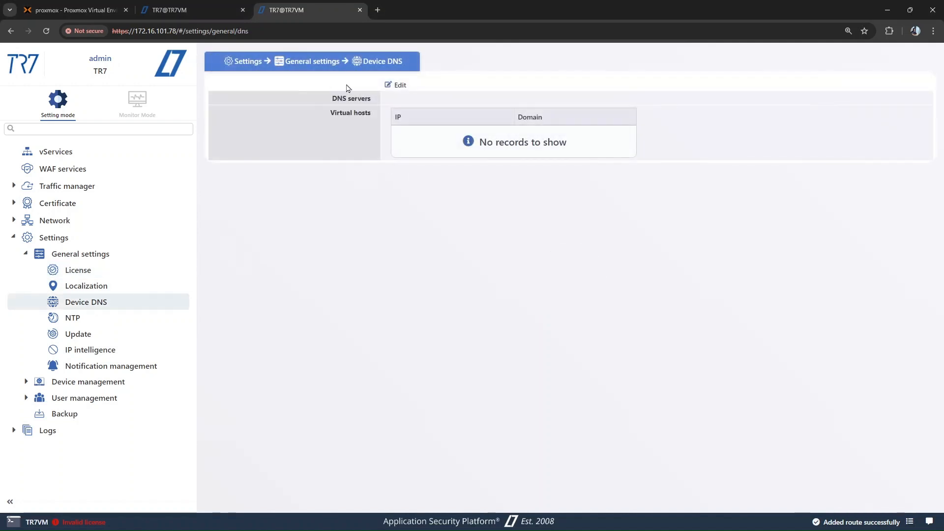
click(396, 85)
text(8.8.8.8)
click(253, 156)
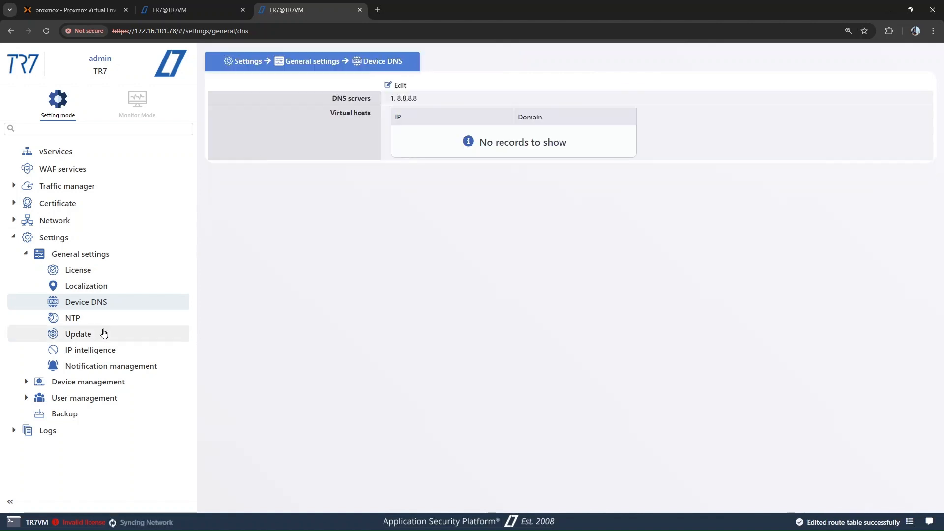
click(103, 334)
click(360, 85)
click(349, 95)
text(https:/)
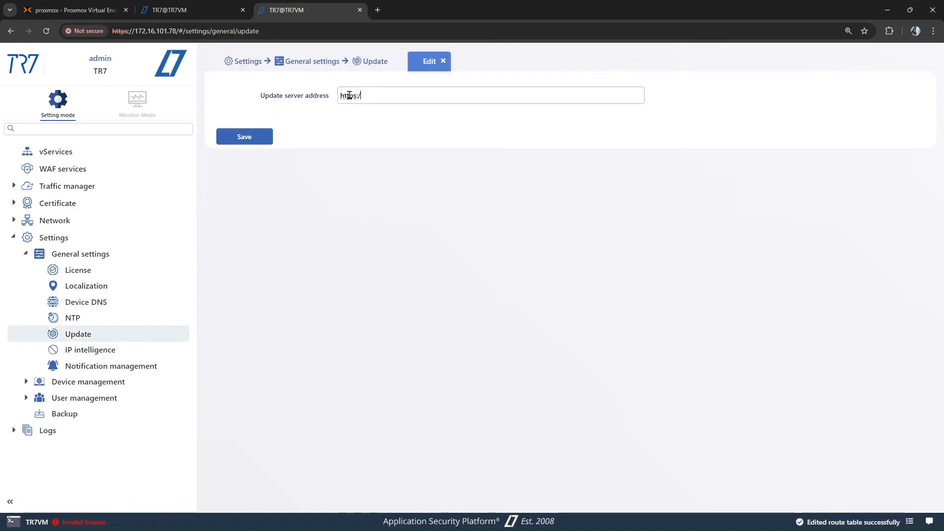
text(/lates)
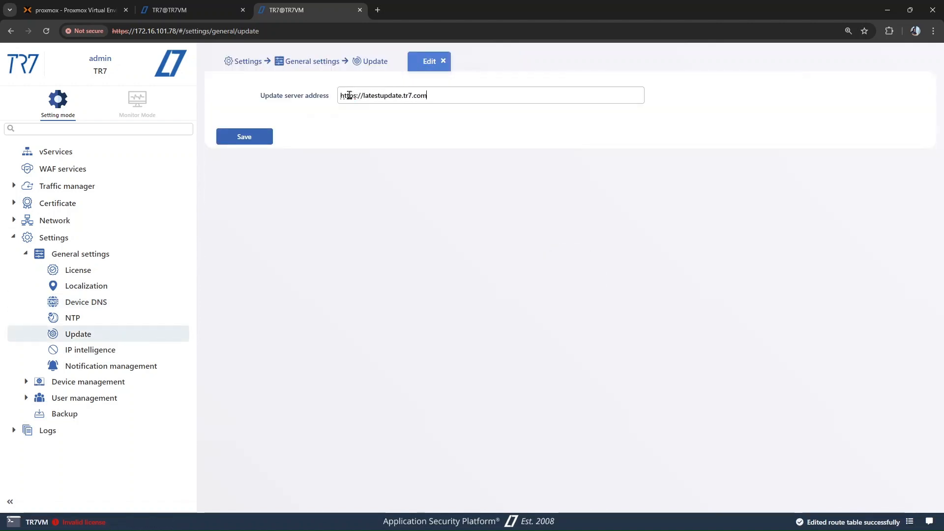
text(tupdate.tr7.com)
click(245, 137)
- Download the license from the server for 172.16.101.78 and dismiss the confirmation
click(78, 270)
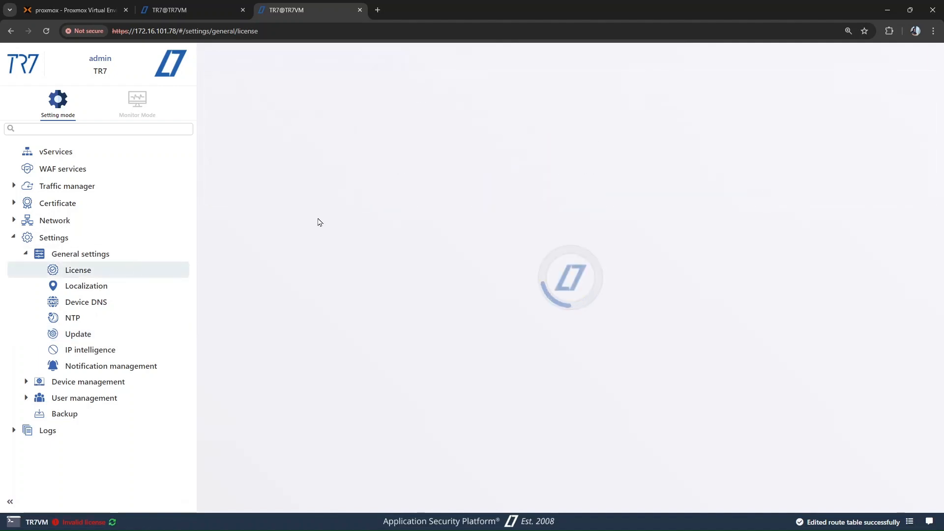
click(405, 85)
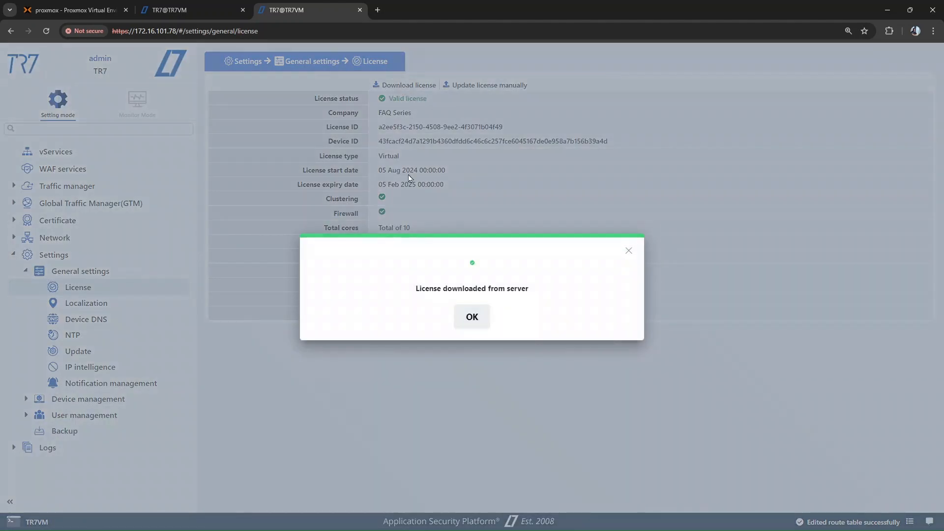
click(467, 320)
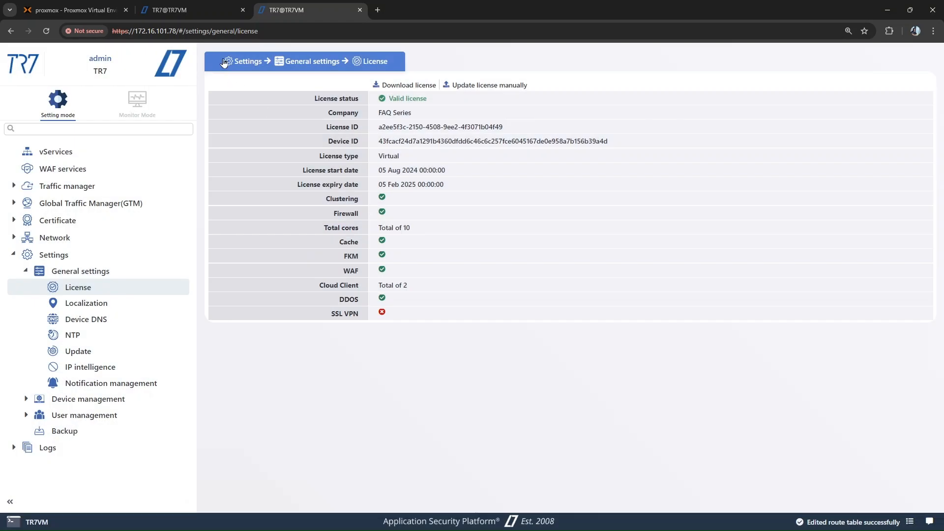
- Compare the license details of the 172.16.101.77 and 172.16.101.78 devices
click(198, 4)
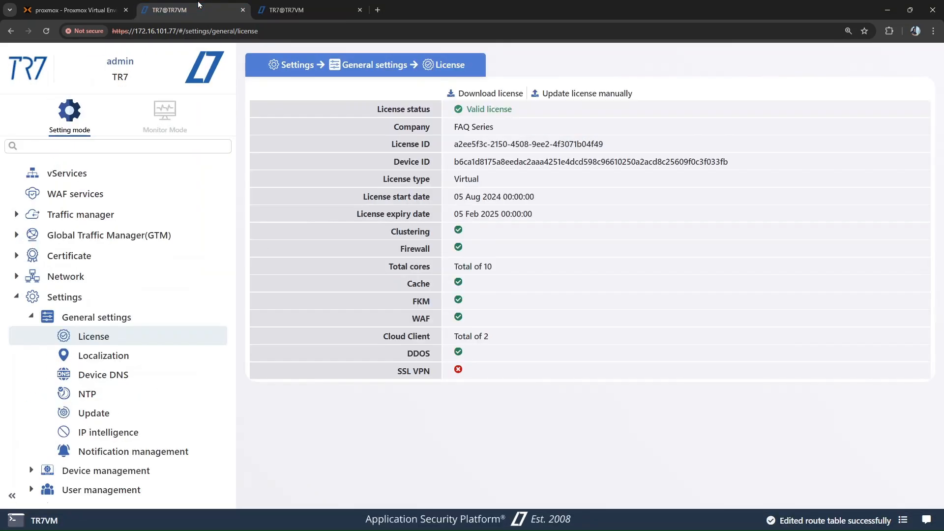
click(303, 9)
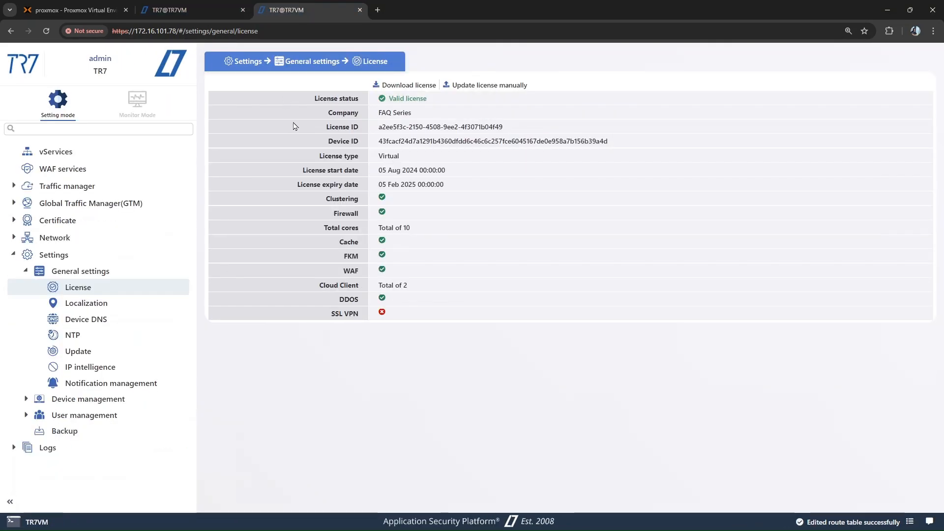
key(ctrl+plus)
- Enable clustering on 172.16.101.77 with Cluster ID 1 and submit the setting
click(207, 5)
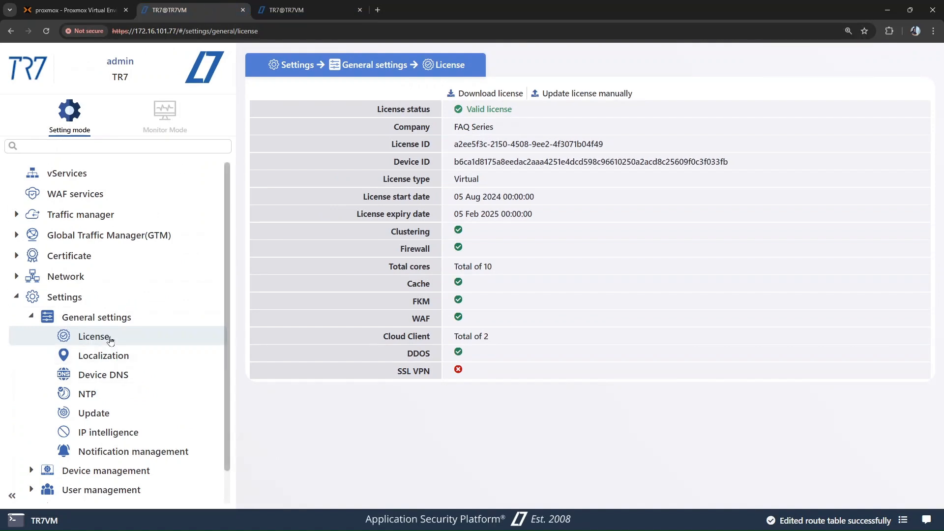
scroll(109, 334, down, 1)
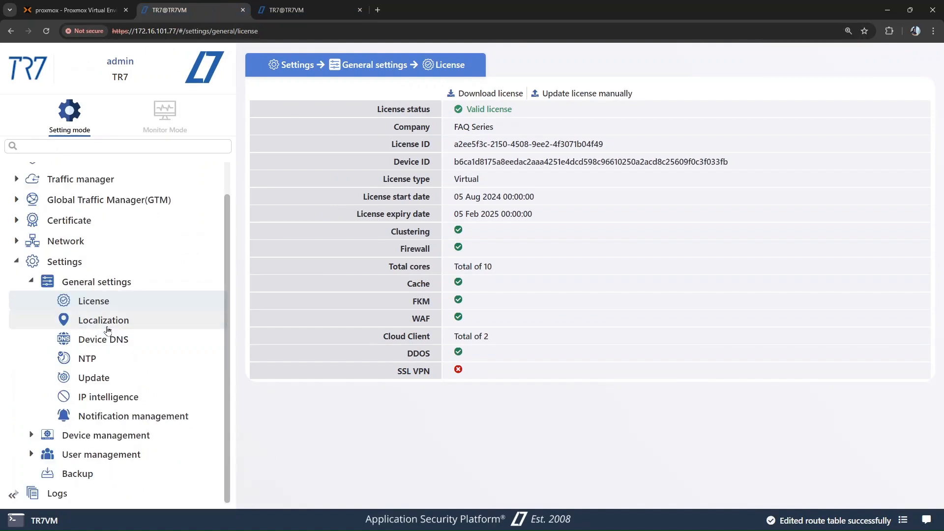
click(93, 436)
scroll(113, 423, down, 2)
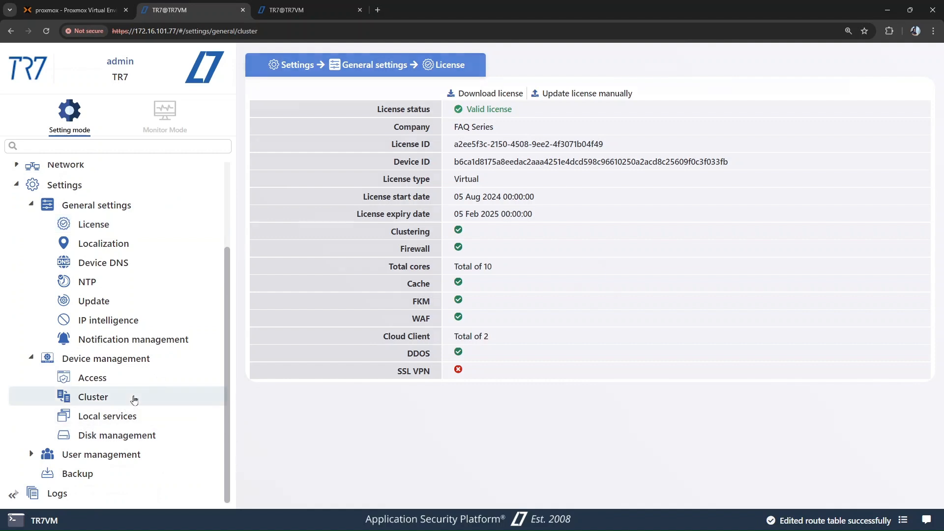
click(130, 398)
click(275, 93)
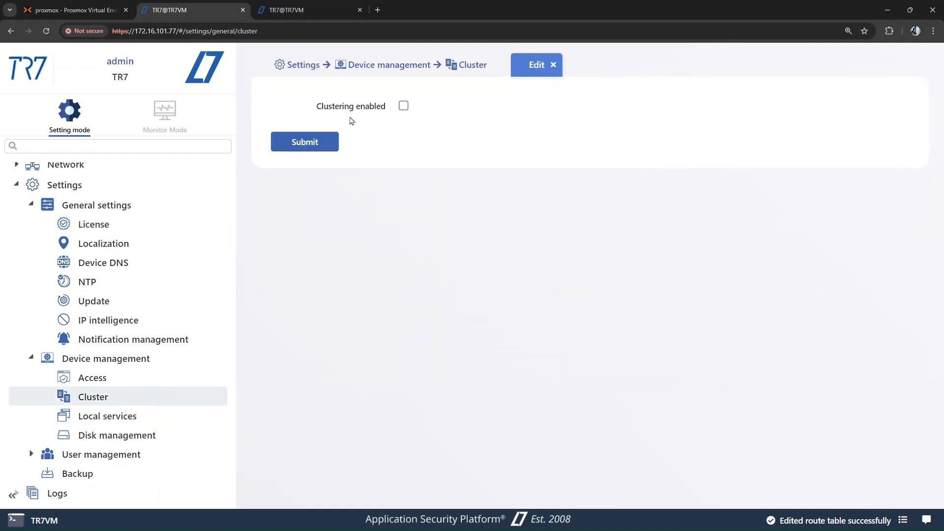
click(404, 108)
click(396, 132)
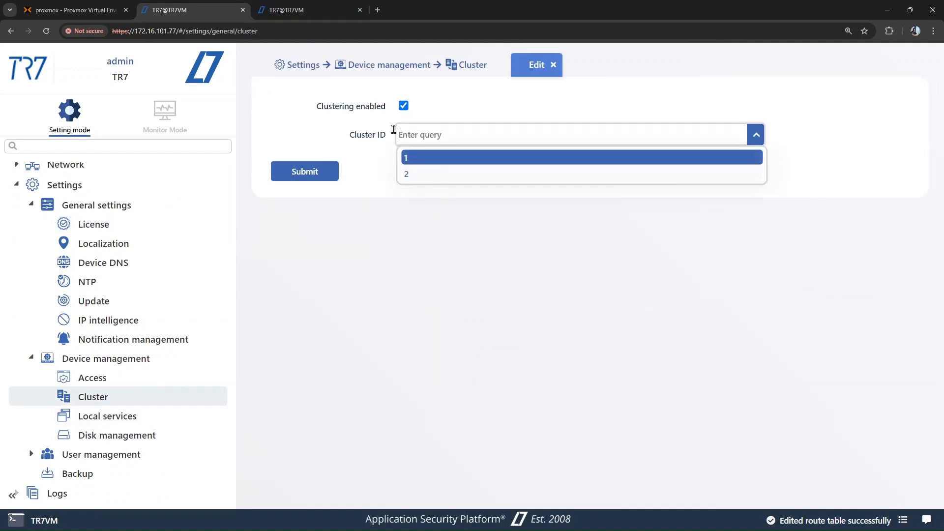
click(323, 146)
click(317, 173)
- Enable clustering on 172.16.101.78 with Cluster ID 2 and submit the setting
click(305, 4)
scroll(142, 284, down, 1)
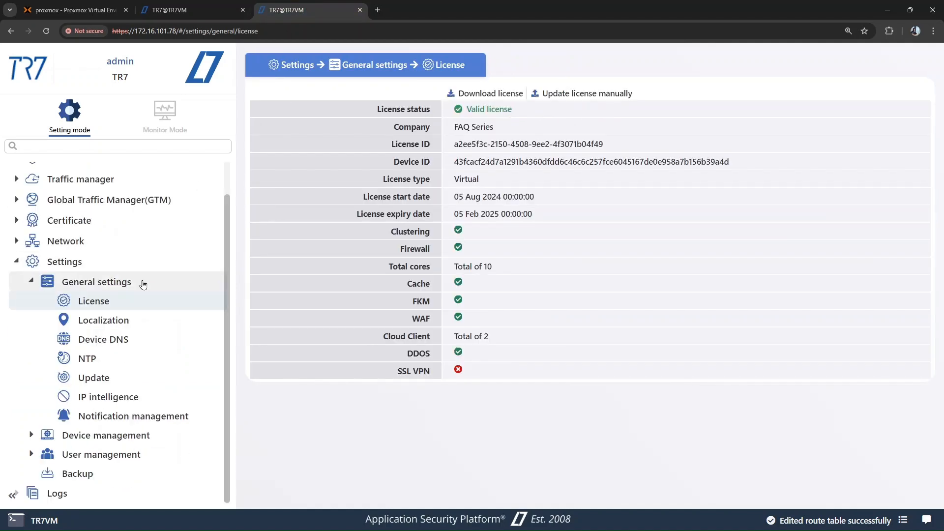
click(79, 436)
scroll(99, 428, down, 2)
click(123, 404)
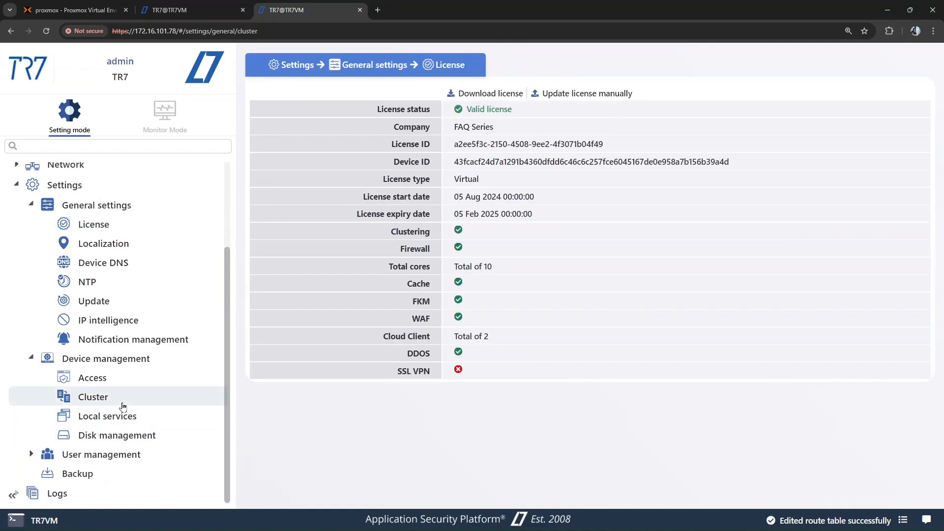
click(280, 98)
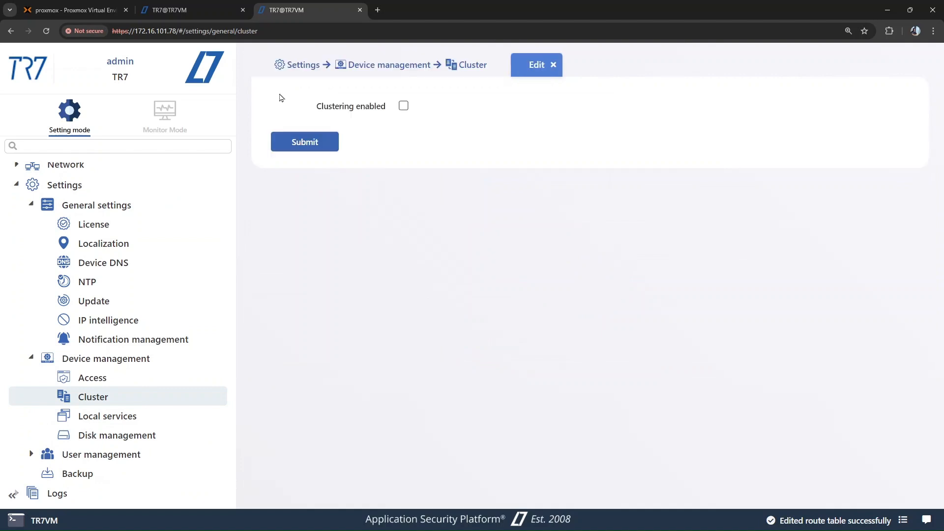
click(403, 105)
click(404, 131)
click(408, 171)
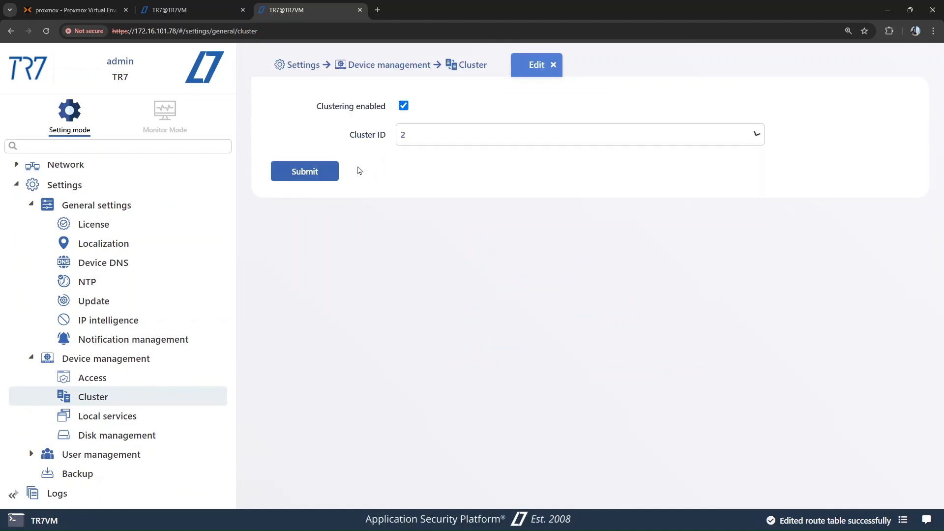
click(305, 170)
- Check the cluster connection status on both TR7 devices
click(200, 6)
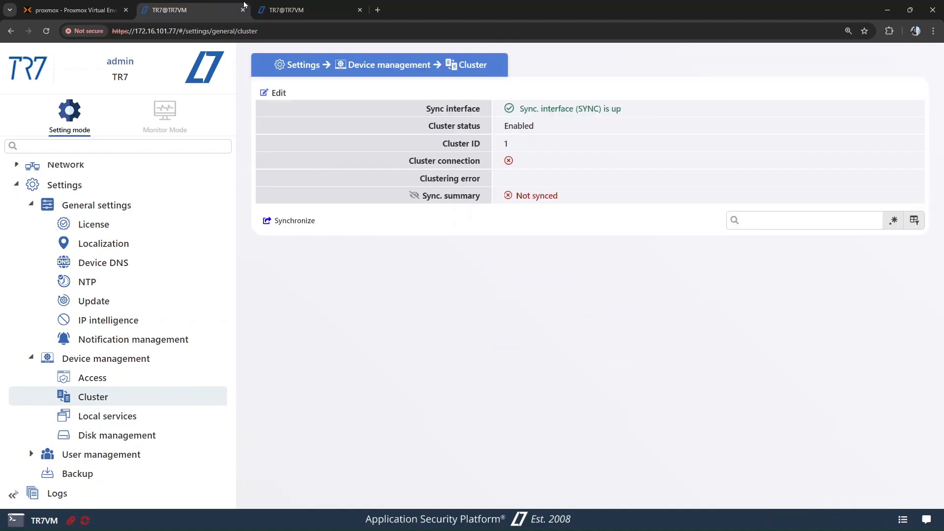
click(295, 9)
click(204, 7)
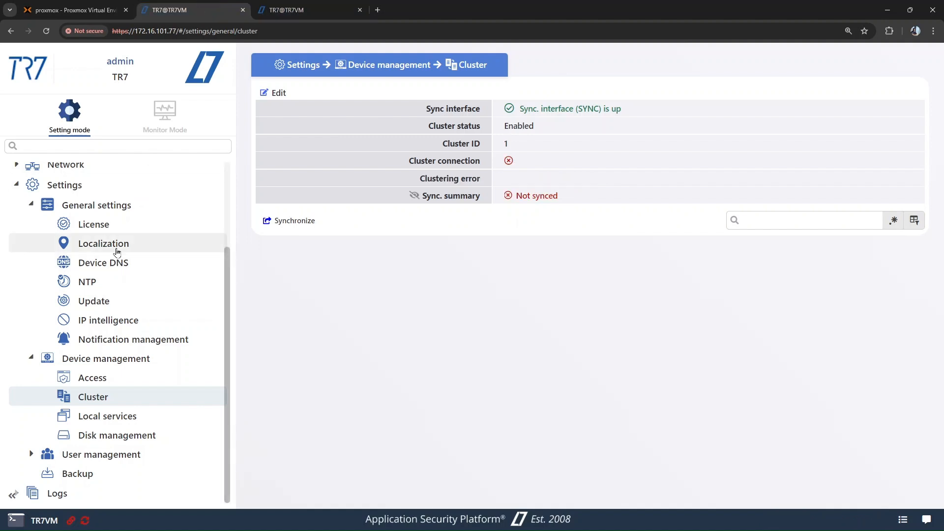
- On 172.16.101.77, edit the MGMT interface IP so tr7-demo-2 has the address 172.16.101.78
scroll(127, 272, up, 2)
click(100, 214)
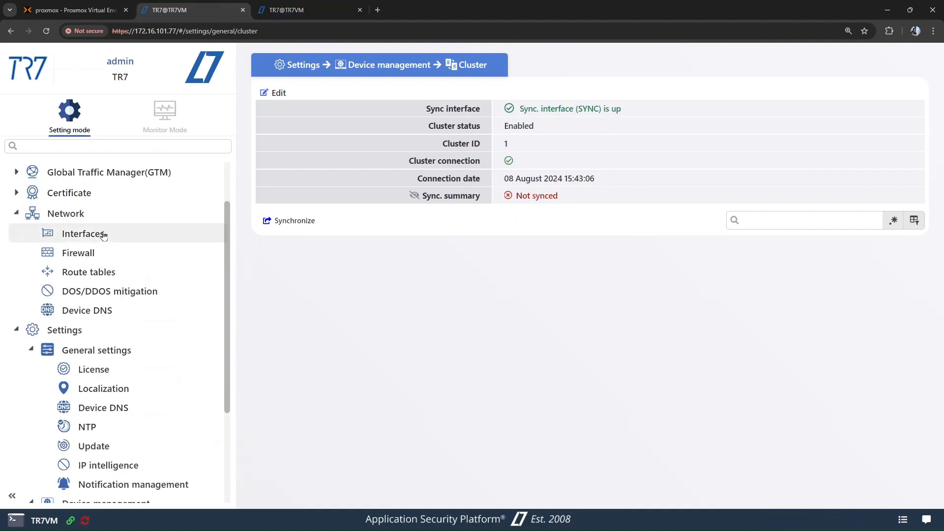
click(103, 235)
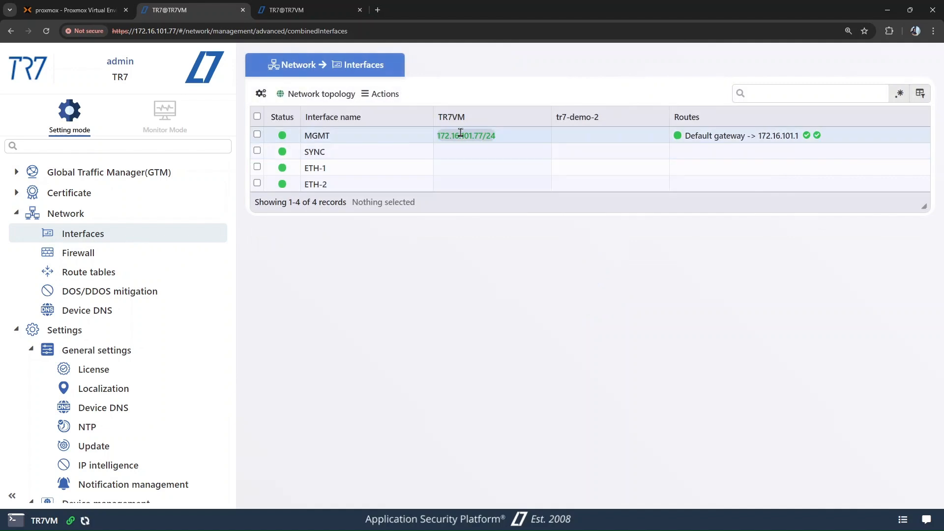
right_click(462, 135)
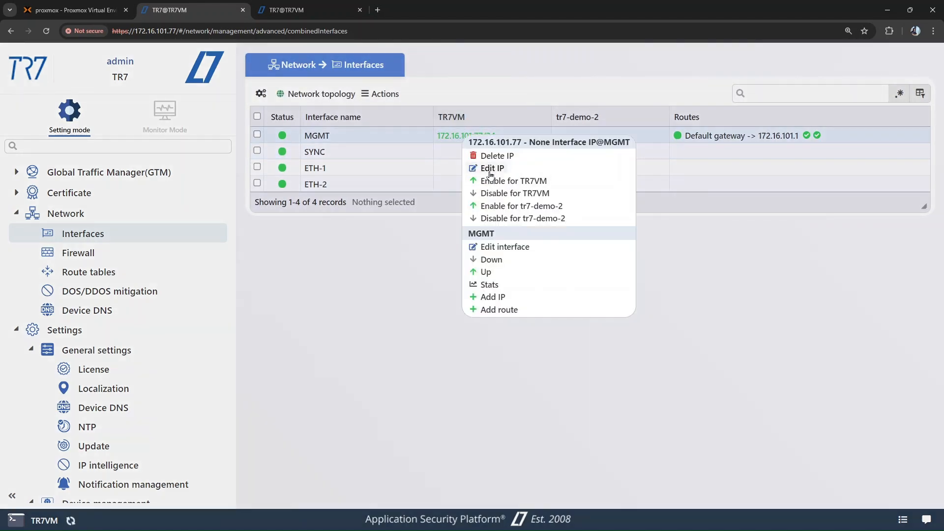
click(485, 167)
double_click(427, 192)
key(ctrl+c)
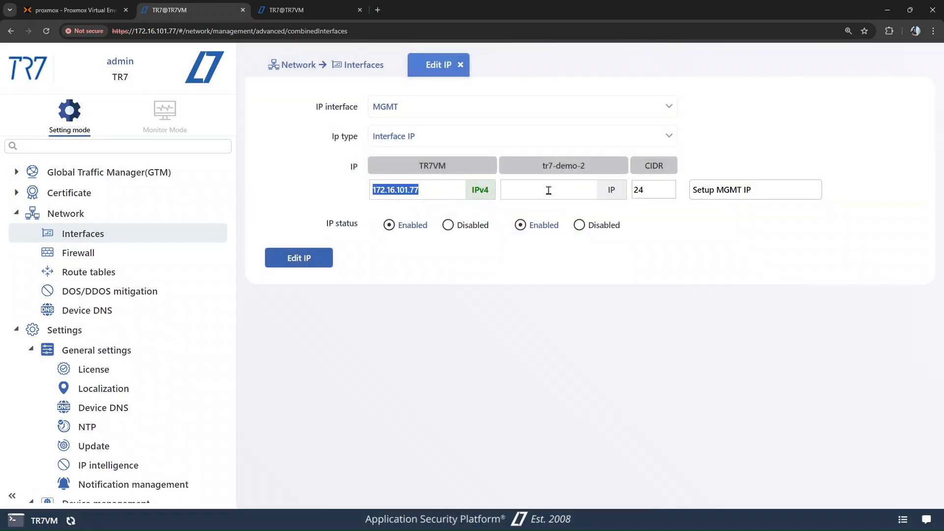
click(550, 189)
key(ctrl+v)
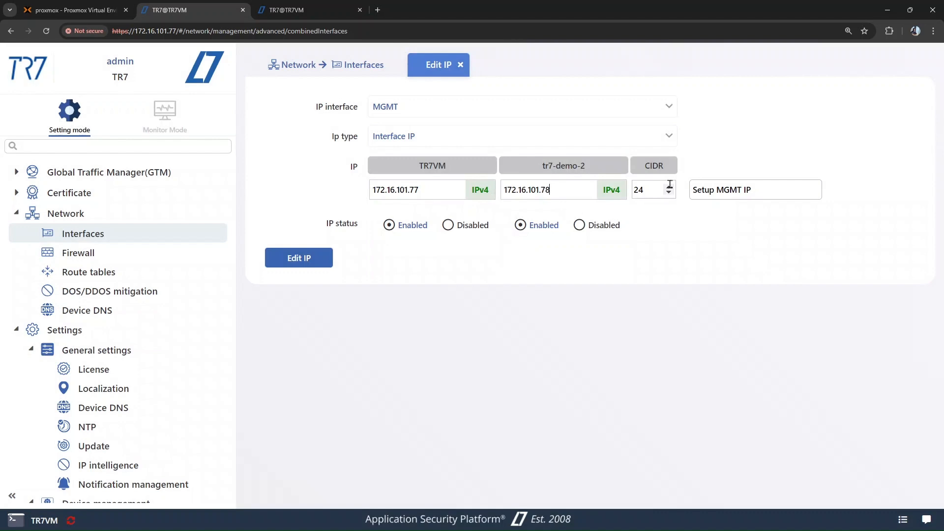
click(324, 267)
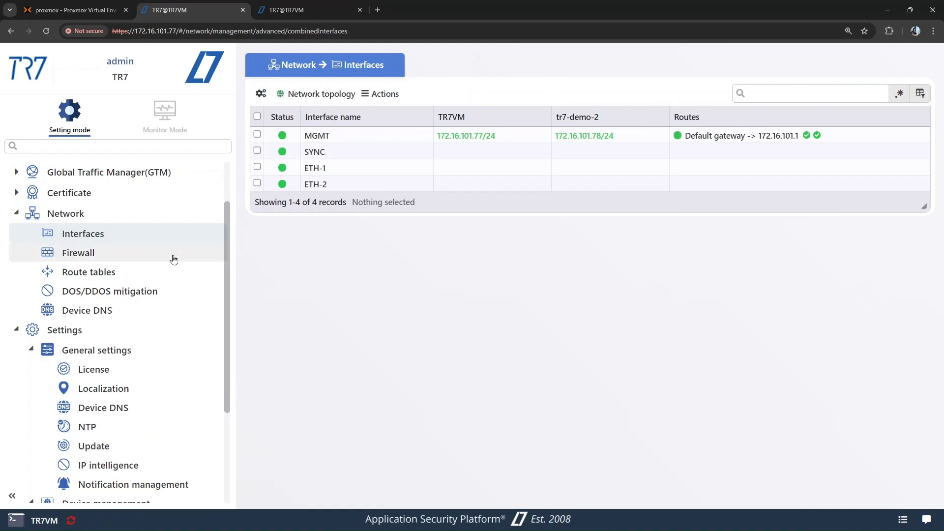
- Check the service and health check status of both devices under Local services, and look at the 172.16.101.78 session
scroll(173, 259, down, 3)
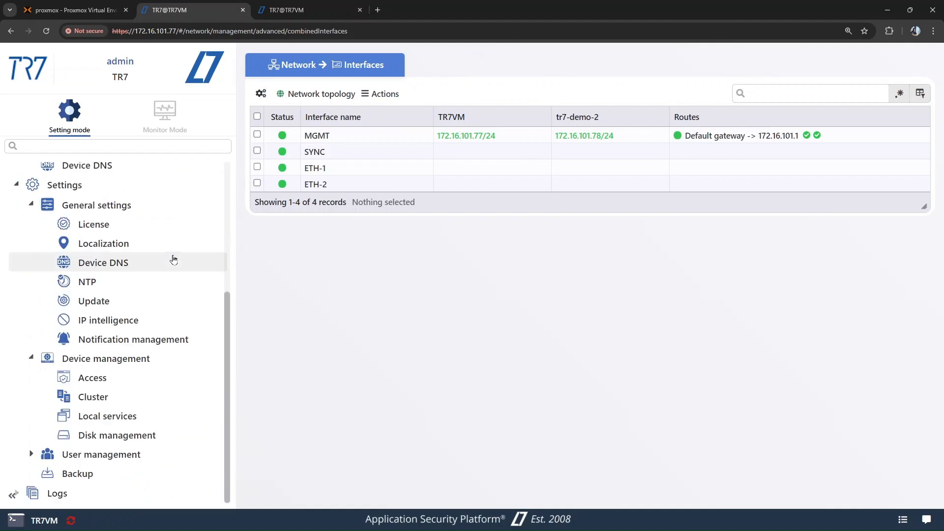
click(135, 414)
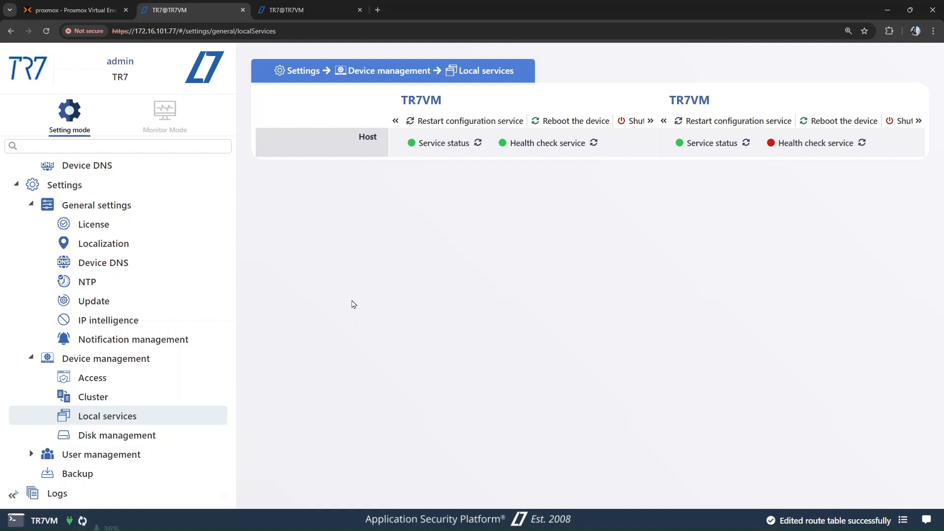
click(295, 10)
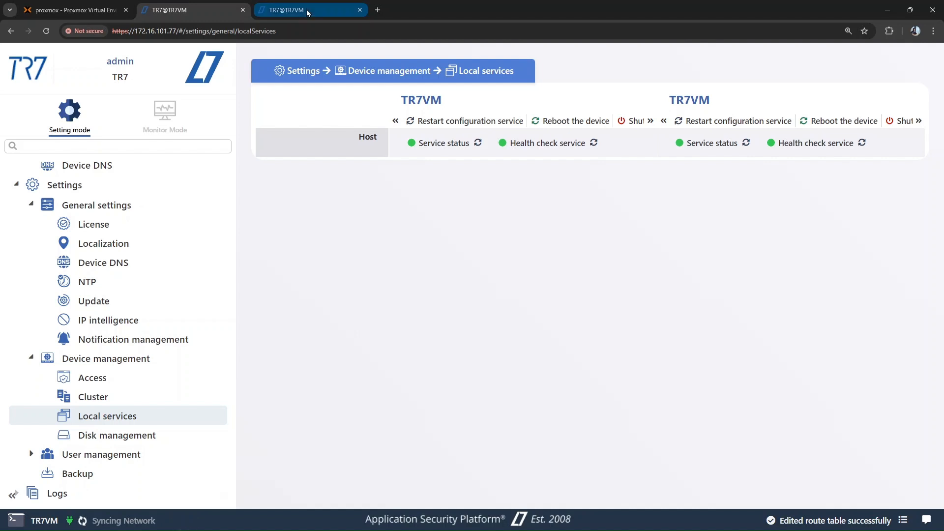
click(201, 12)
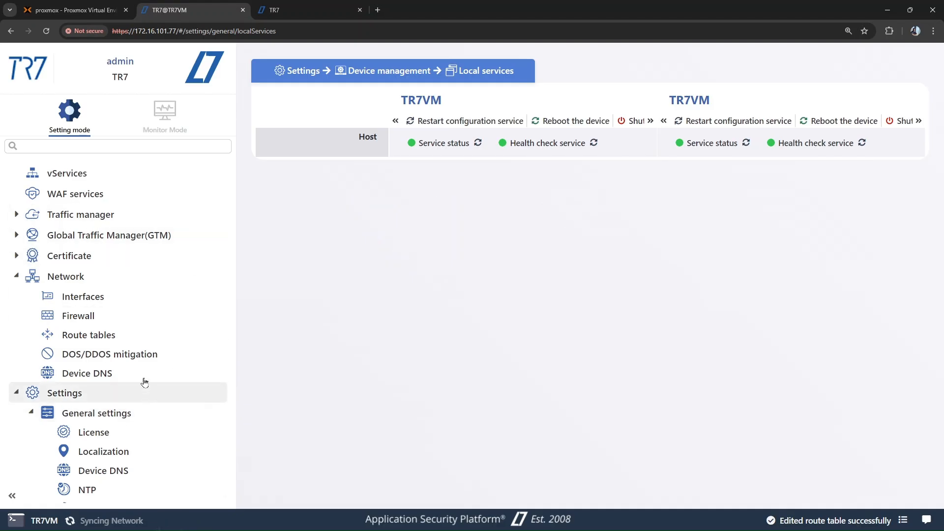
- Review each field's sync status on the Cluster page of 172.16.101.77 and synchronize the cluster
scroll(143, 382, down, 4)
click(123, 409)
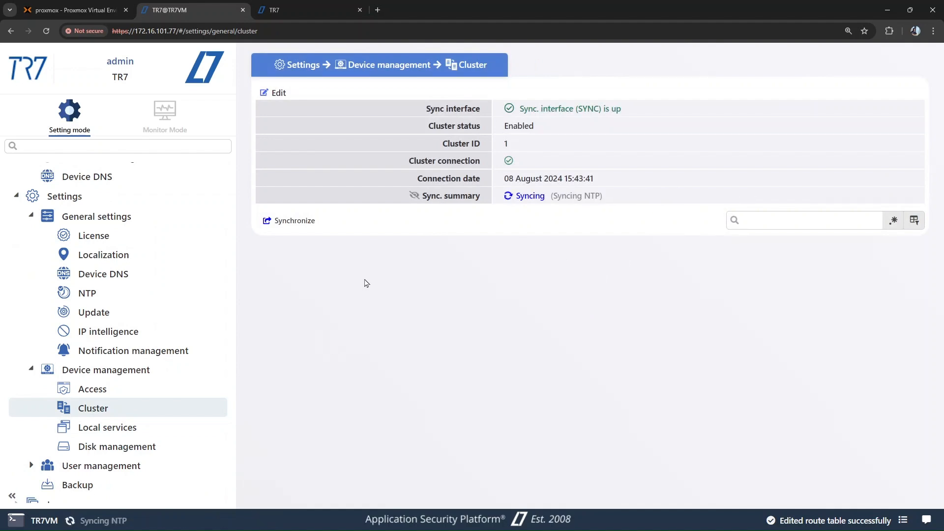
scroll(381, 290, down, 2)
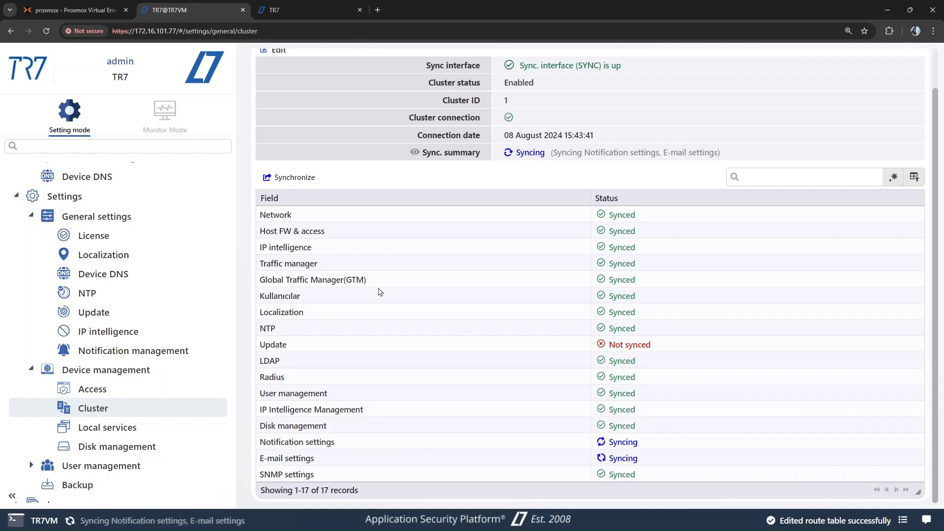
scroll(382, 291, up, 2)
scroll(379, 291, down, 2)
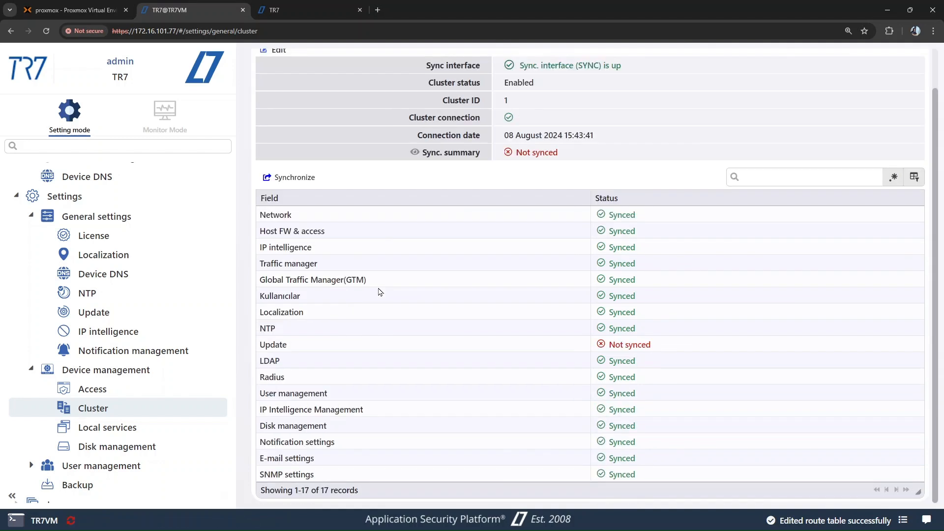
click(310, 181)
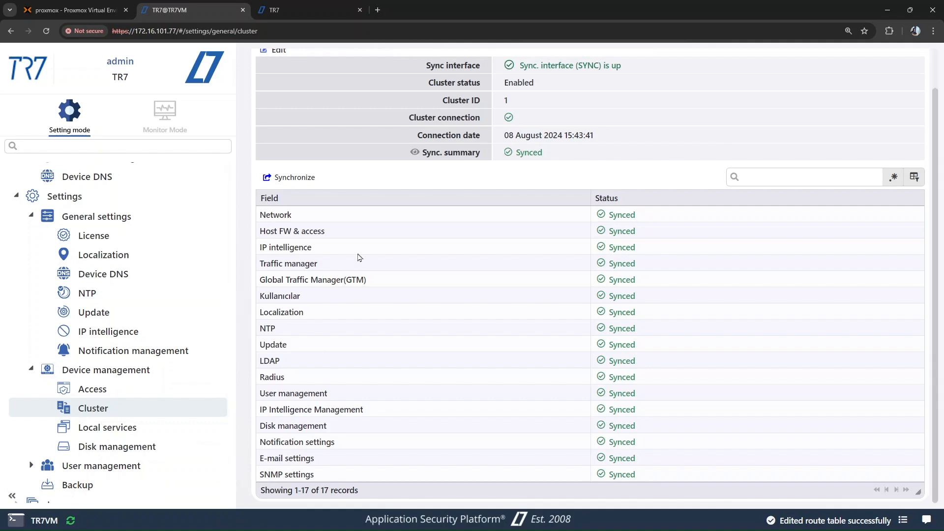
scroll(362, 251, up, 1)
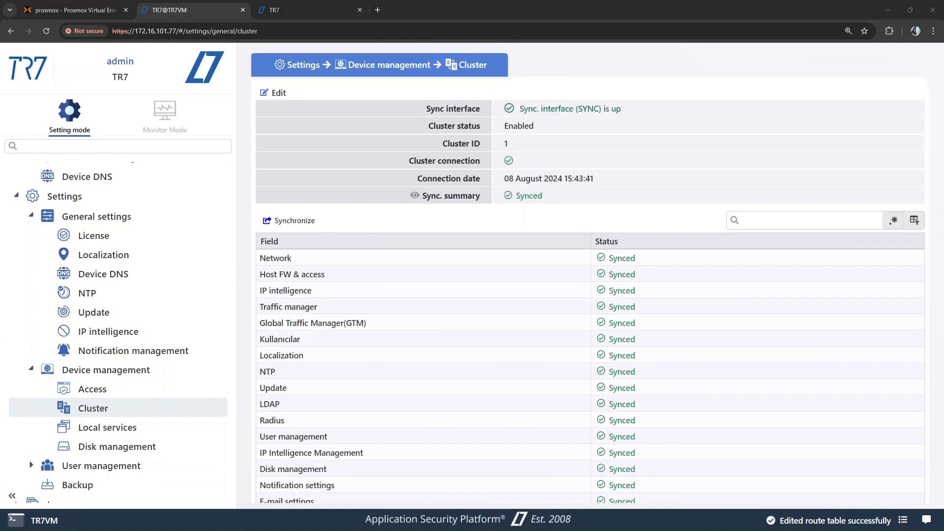